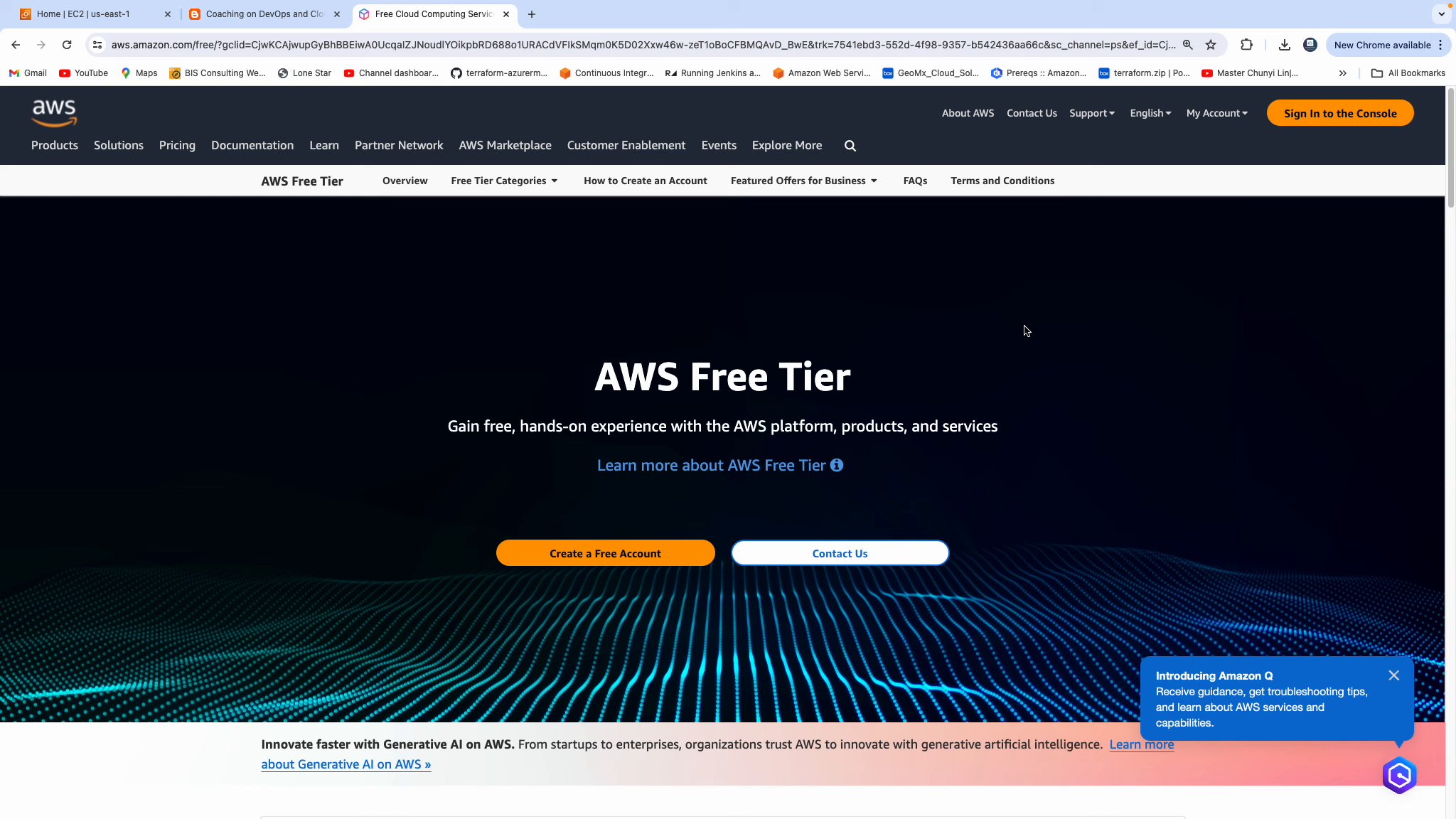
- Check the pre-requisites in the Ubuntu 24.0.4 EC2 setup article on coachdevops.com
{"action": "left_click", "coordinate": [236, 22]}
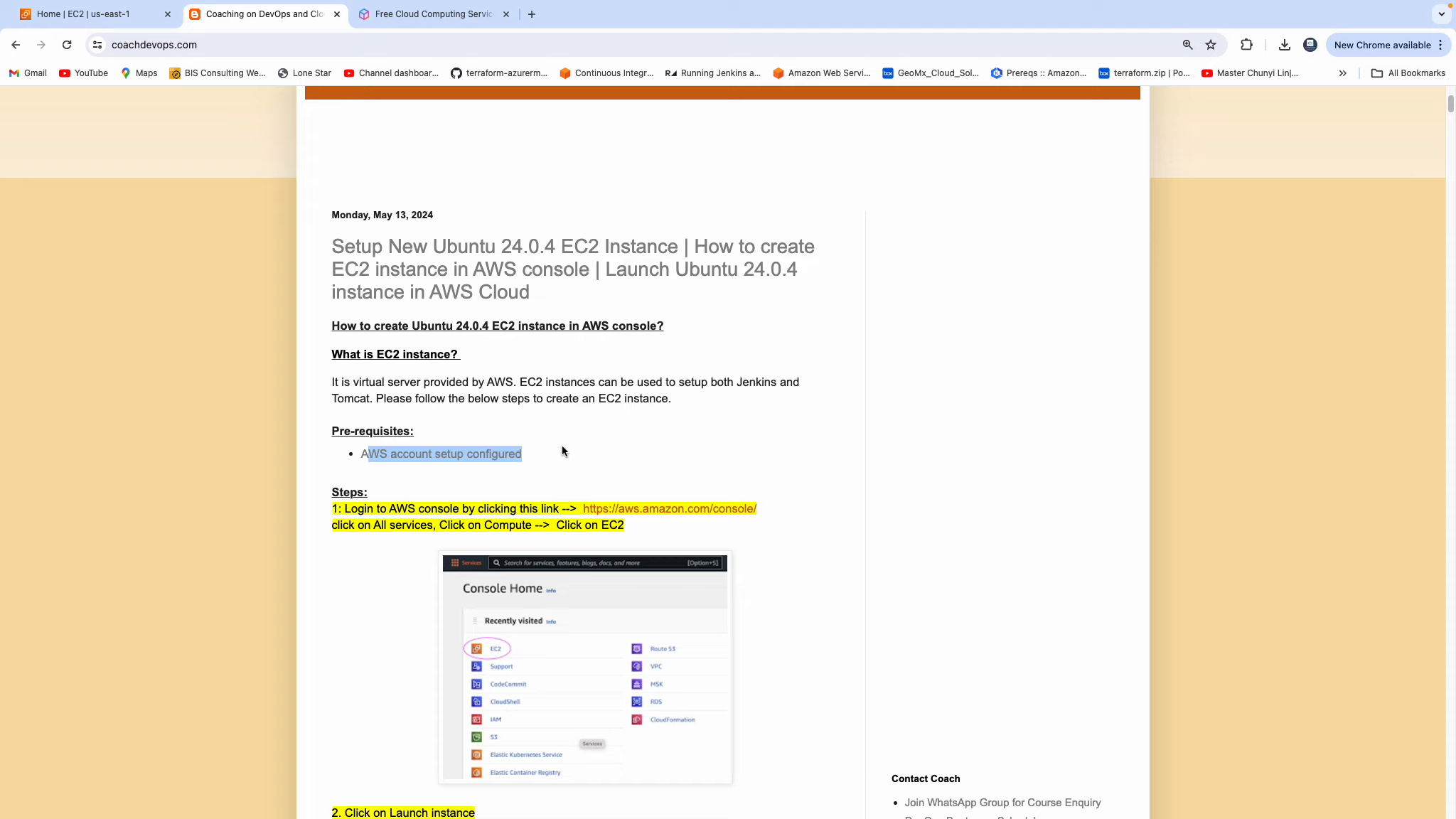
{"action": "left_click", "coordinate": [579, 449]}
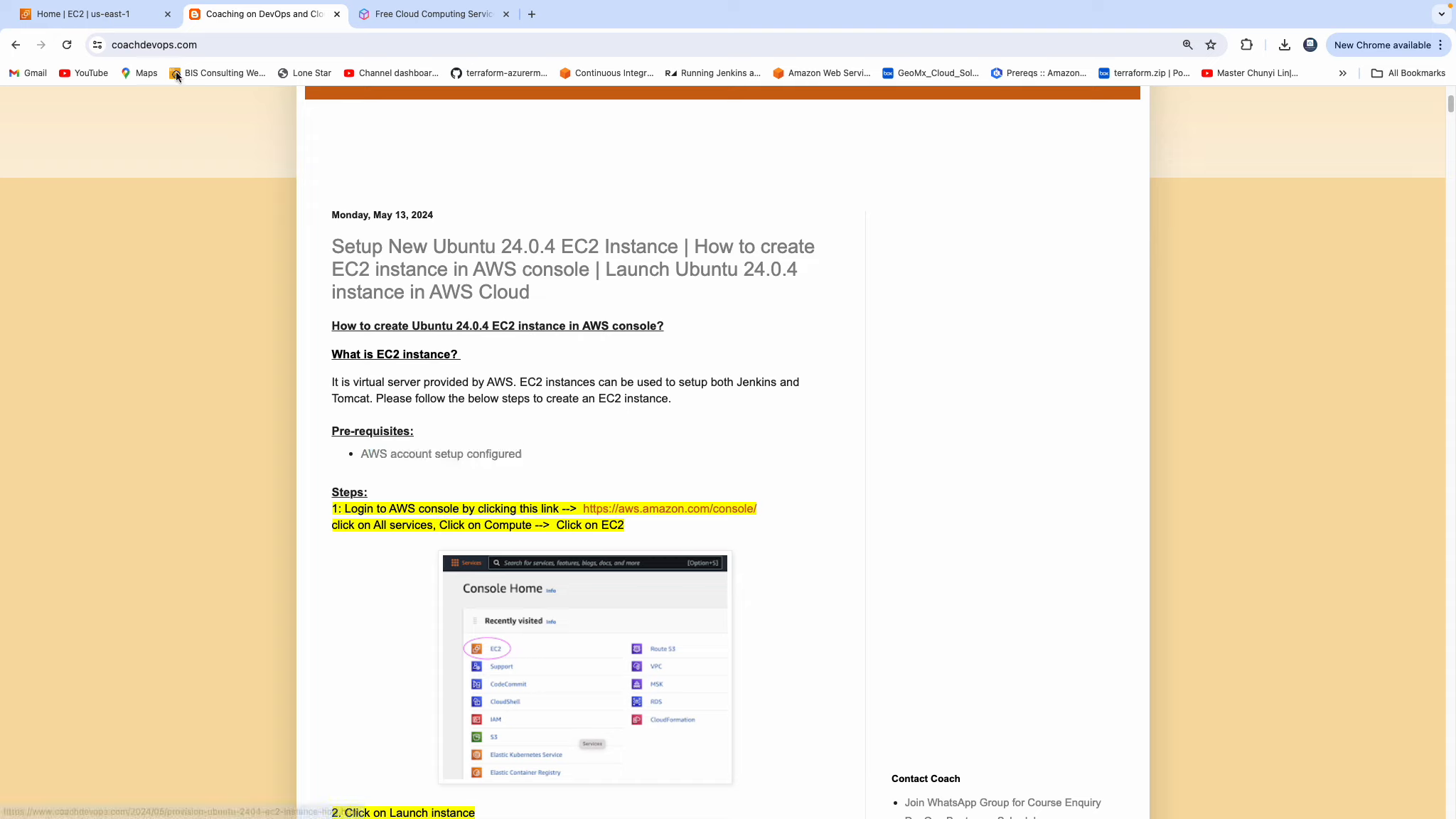
- Start launching a new instance from the EC2 dashboard and name it Jenkins-Ec2
{"action": "left_click", "coordinate": [129, 21]}
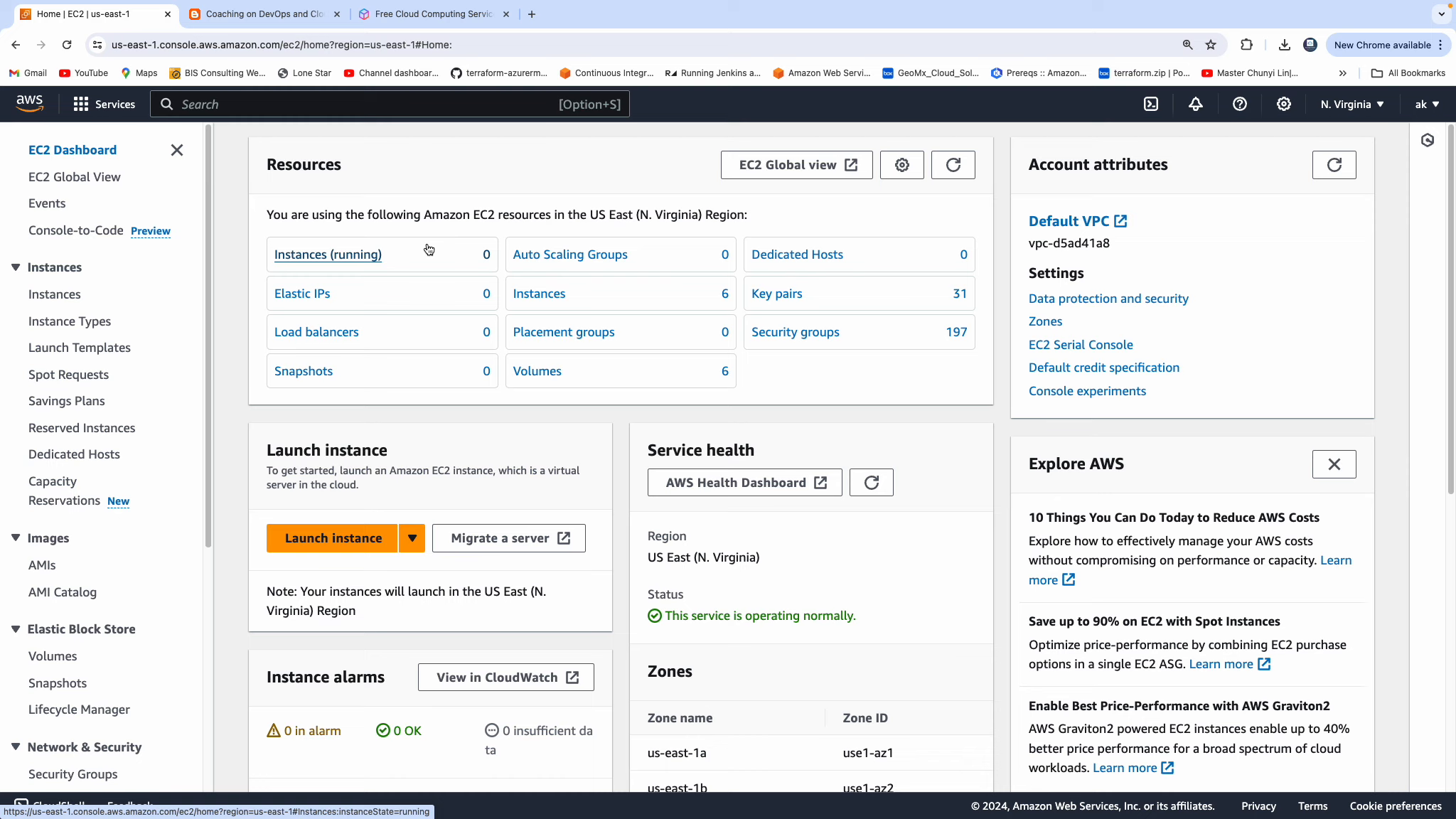
{"action": "left_click", "coordinate": [345, 544]}
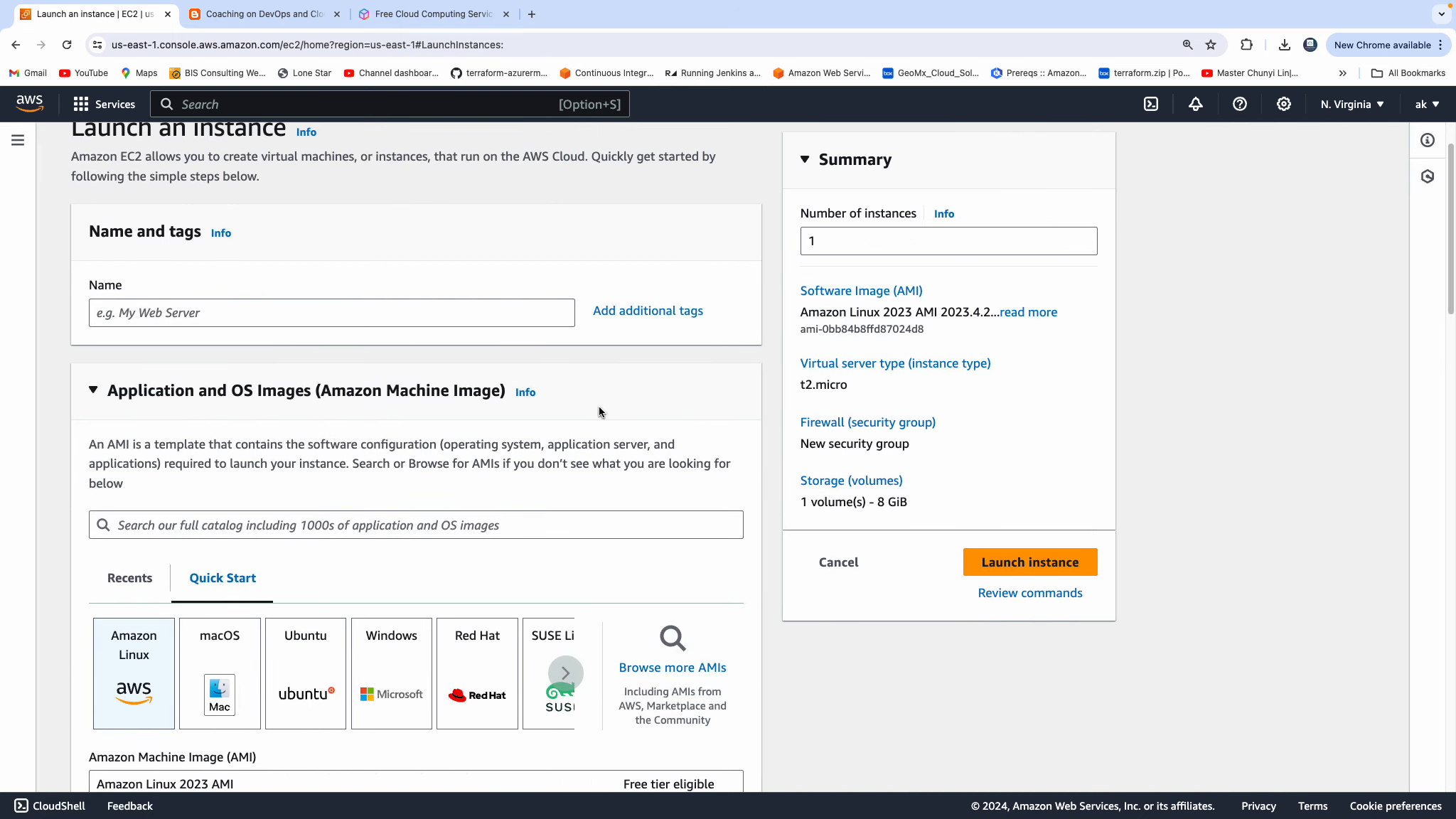
{"action": "left_click", "coordinate": [335, 310]}
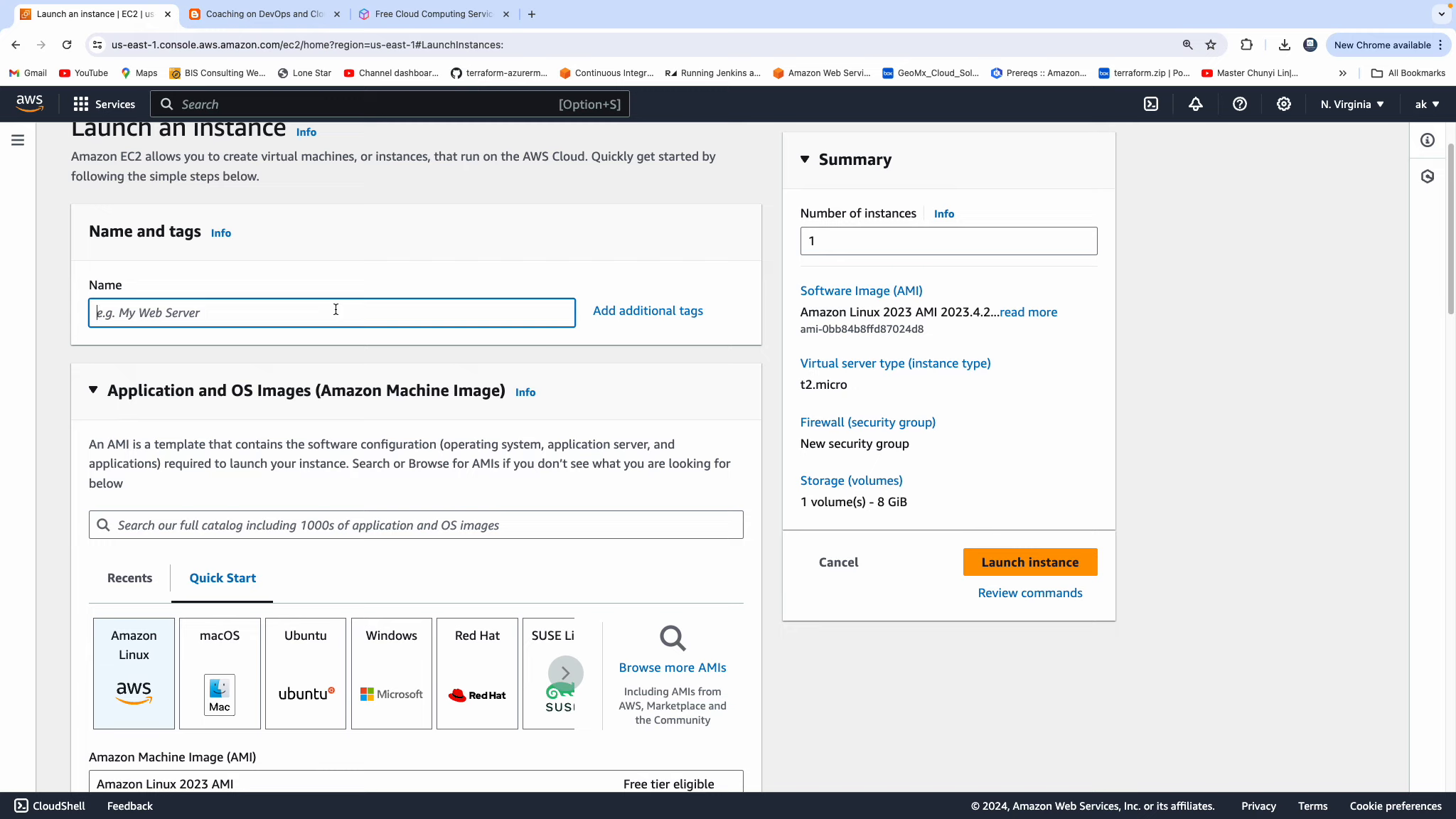
{"action": "type", "text": "Jenkins-Ec2"}
- Choose Ubuntu Server 24.04 LTS (HVM), SSD Volume Type as the machine image and accept the resulting setting changes
{"action": "scroll", "coordinate": [390, 267], "scroll_direction": "down", "scroll_amount": 1}
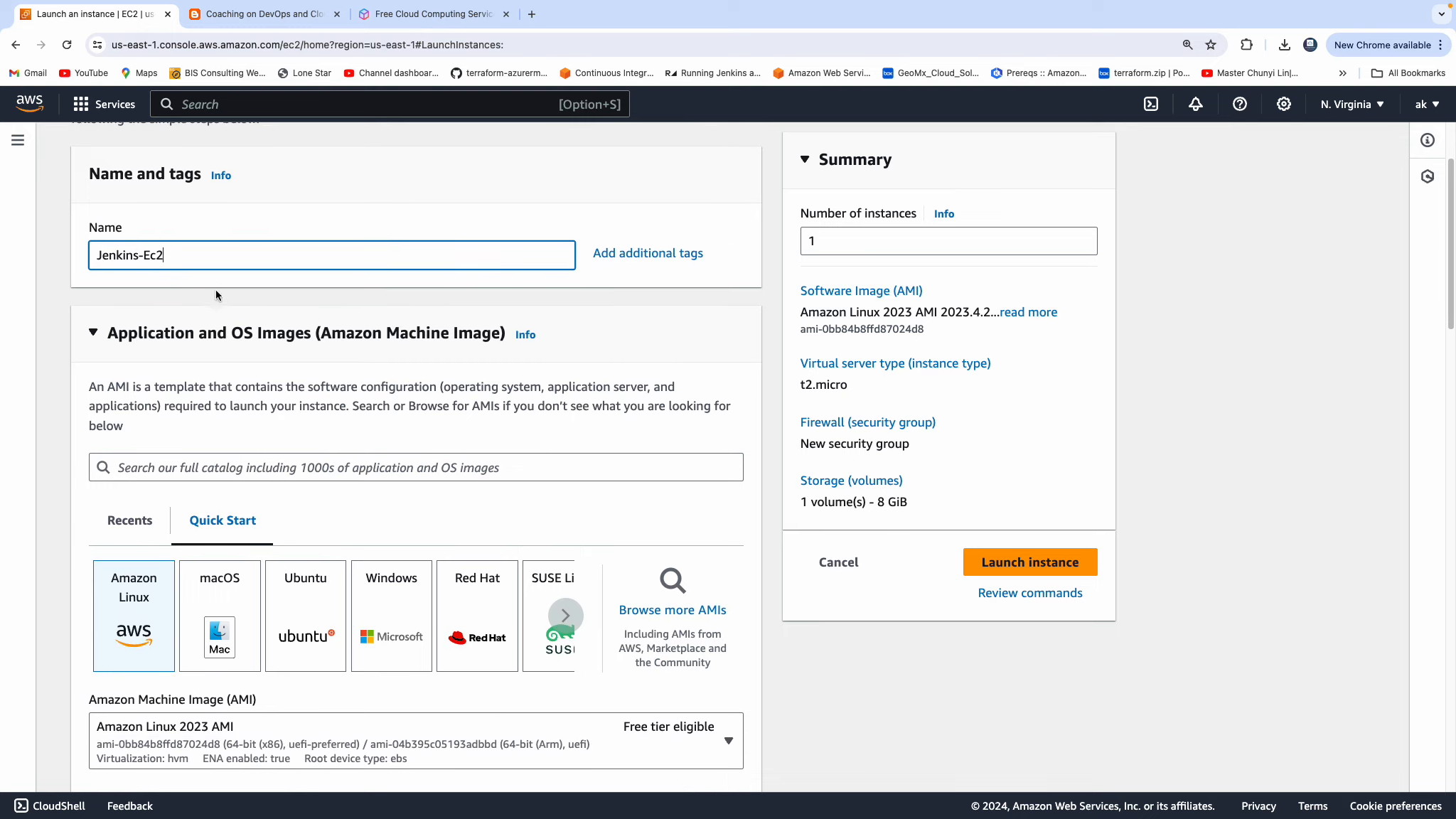
{"action": "scroll", "coordinate": [344, 324], "scroll_direction": "down", "scroll_amount": 2}
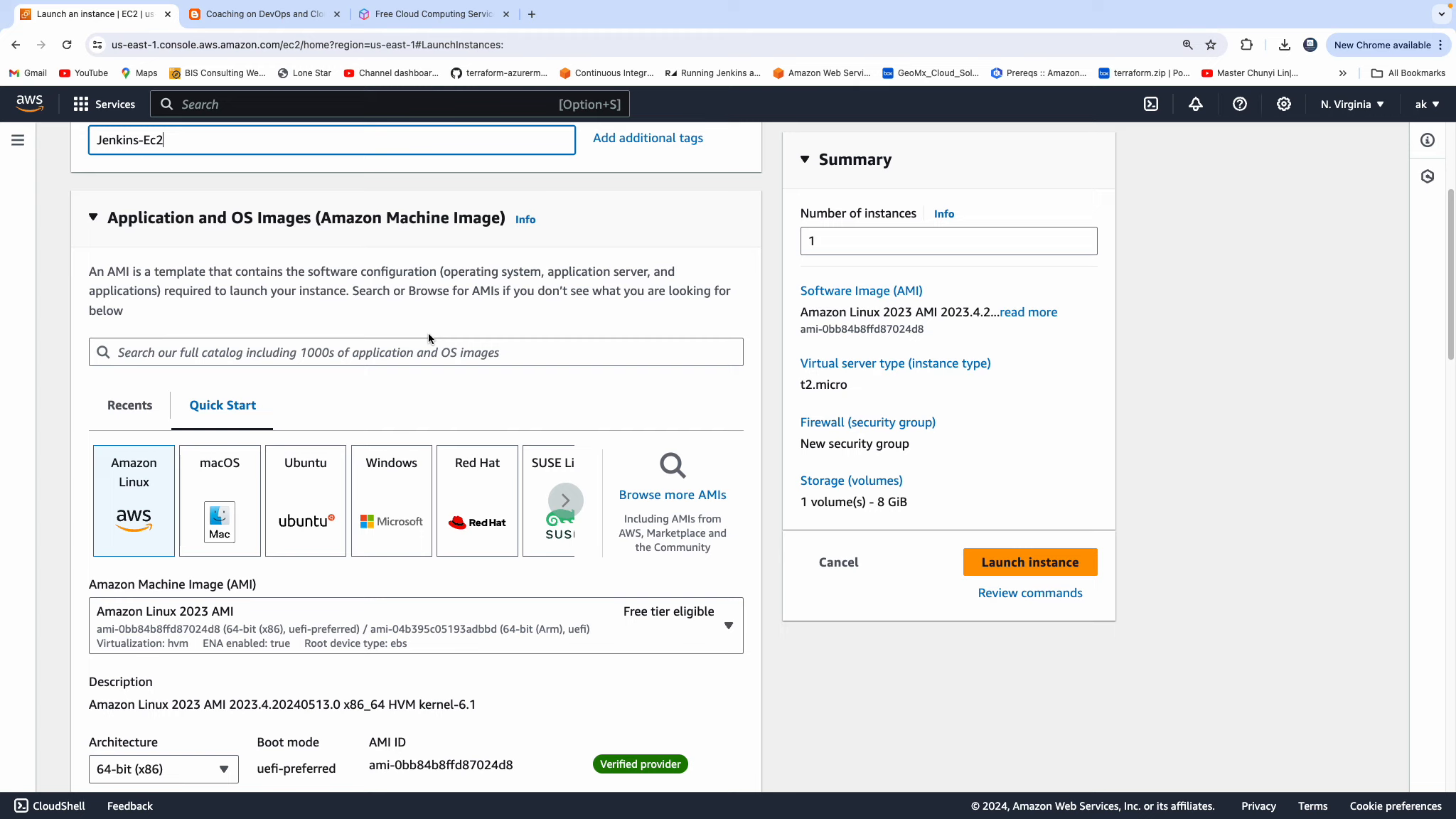
{"action": "left_click", "coordinate": [324, 485]}
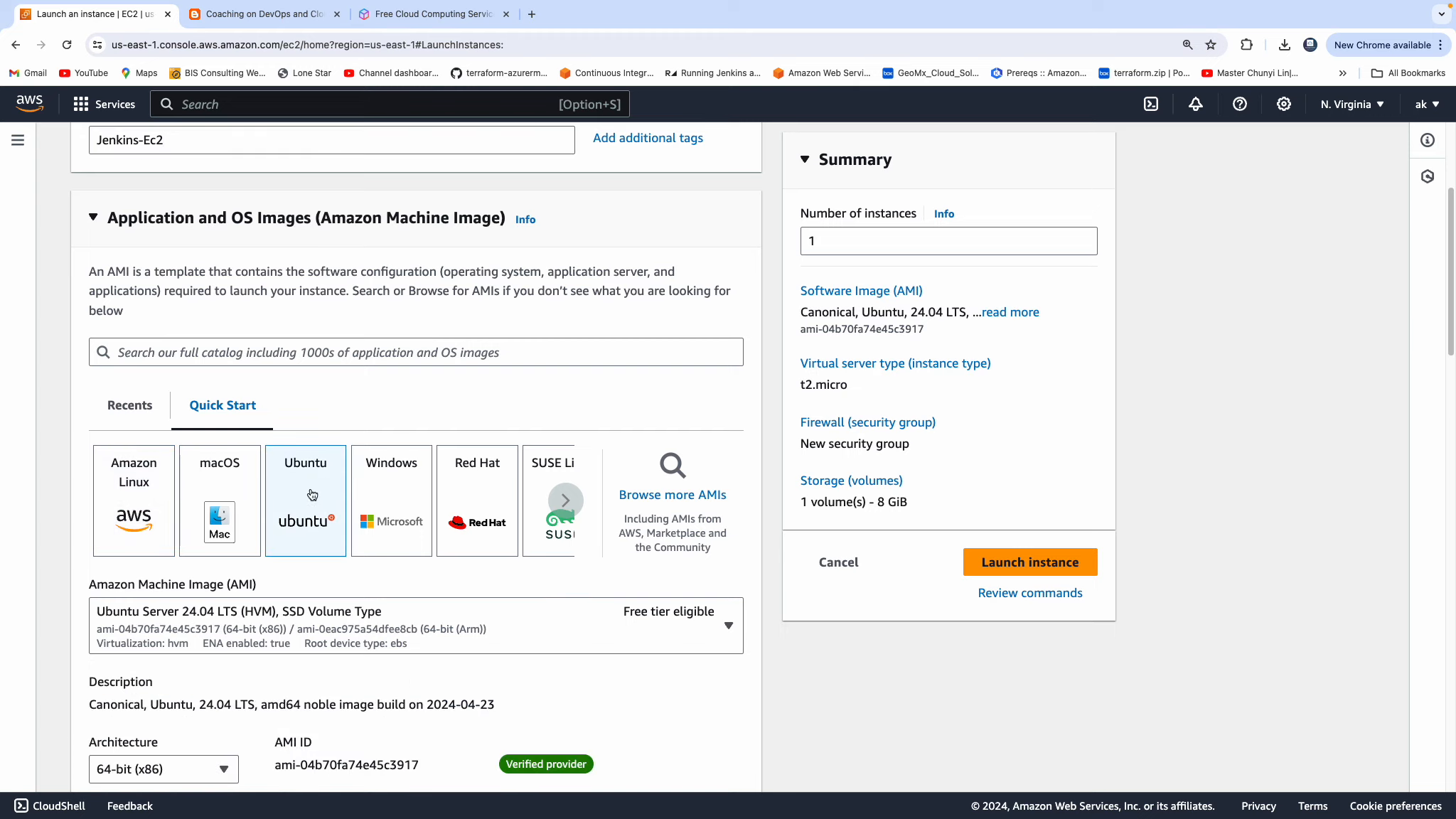
{"action": "scroll", "coordinate": [616, 449], "scroll_direction": "down", "scroll_amount": 3}
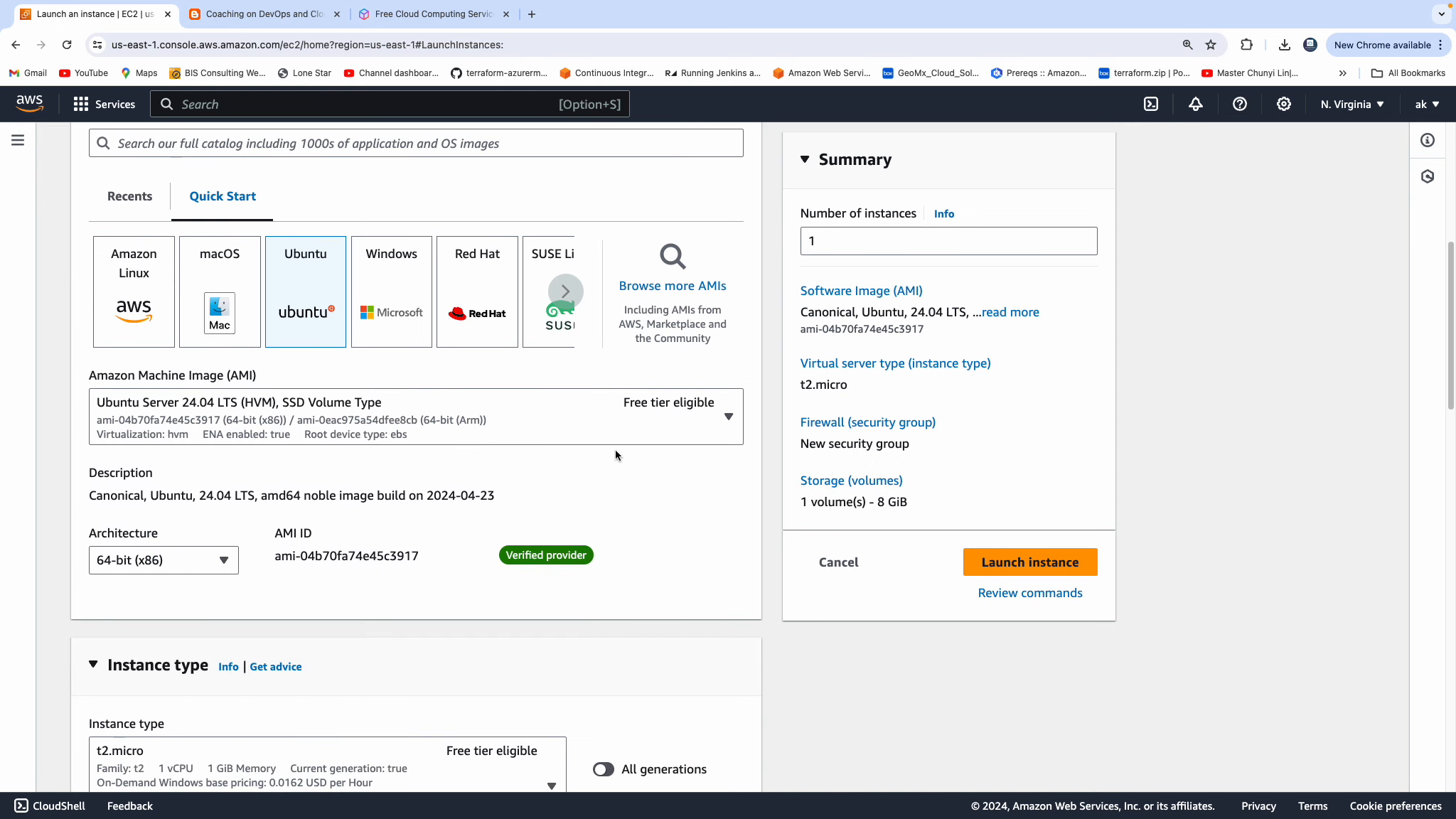
{"action": "left_click", "coordinate": [722, 425]}
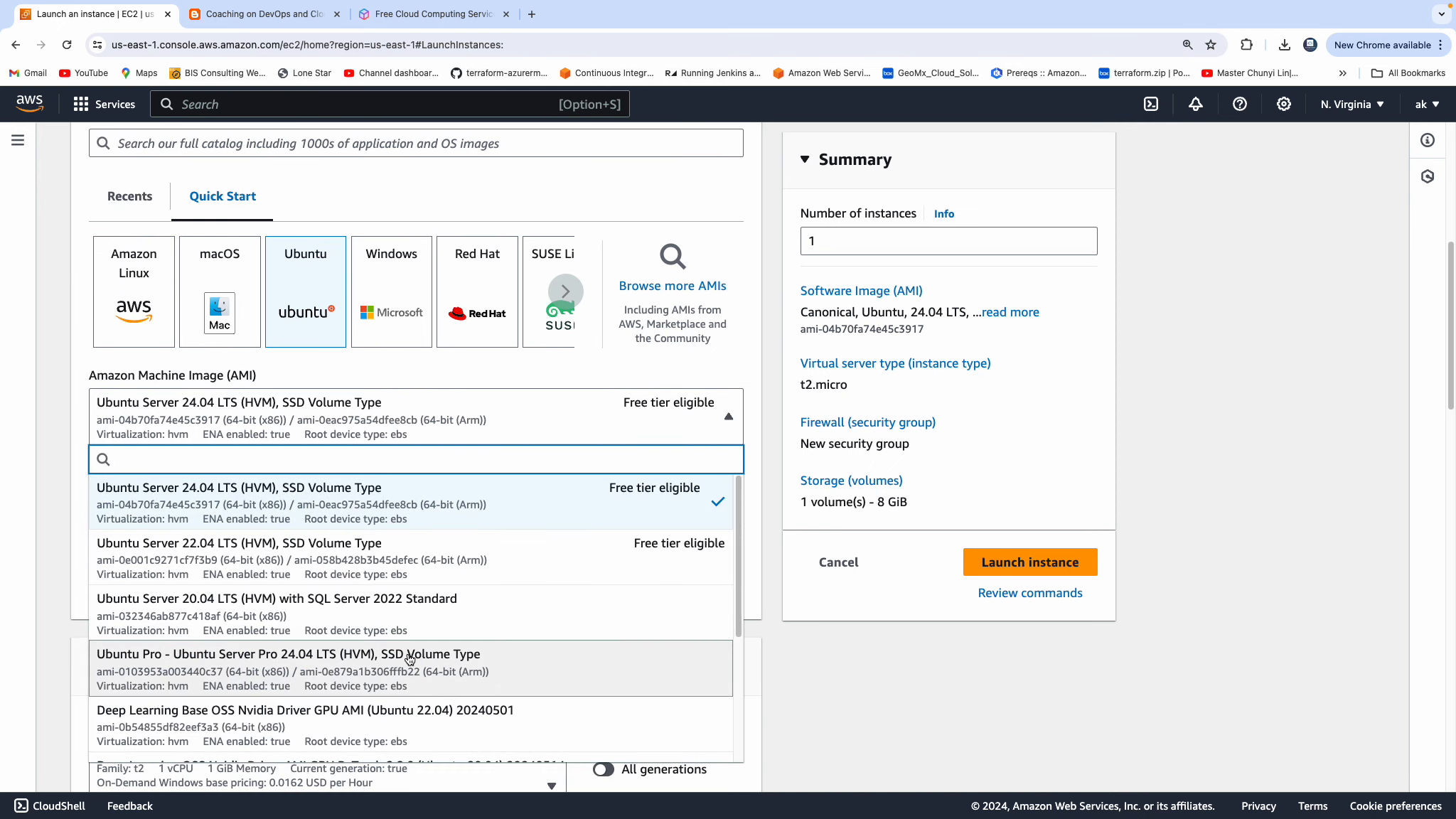
{"action": "scroll", "coordinate": [409, 660], "scroll_direction": "down", "scroll_amount": 1}
{"action": "scroll", "coordinate": [408, 657], "scroll_direction": "up", "scroll_amount": 1}
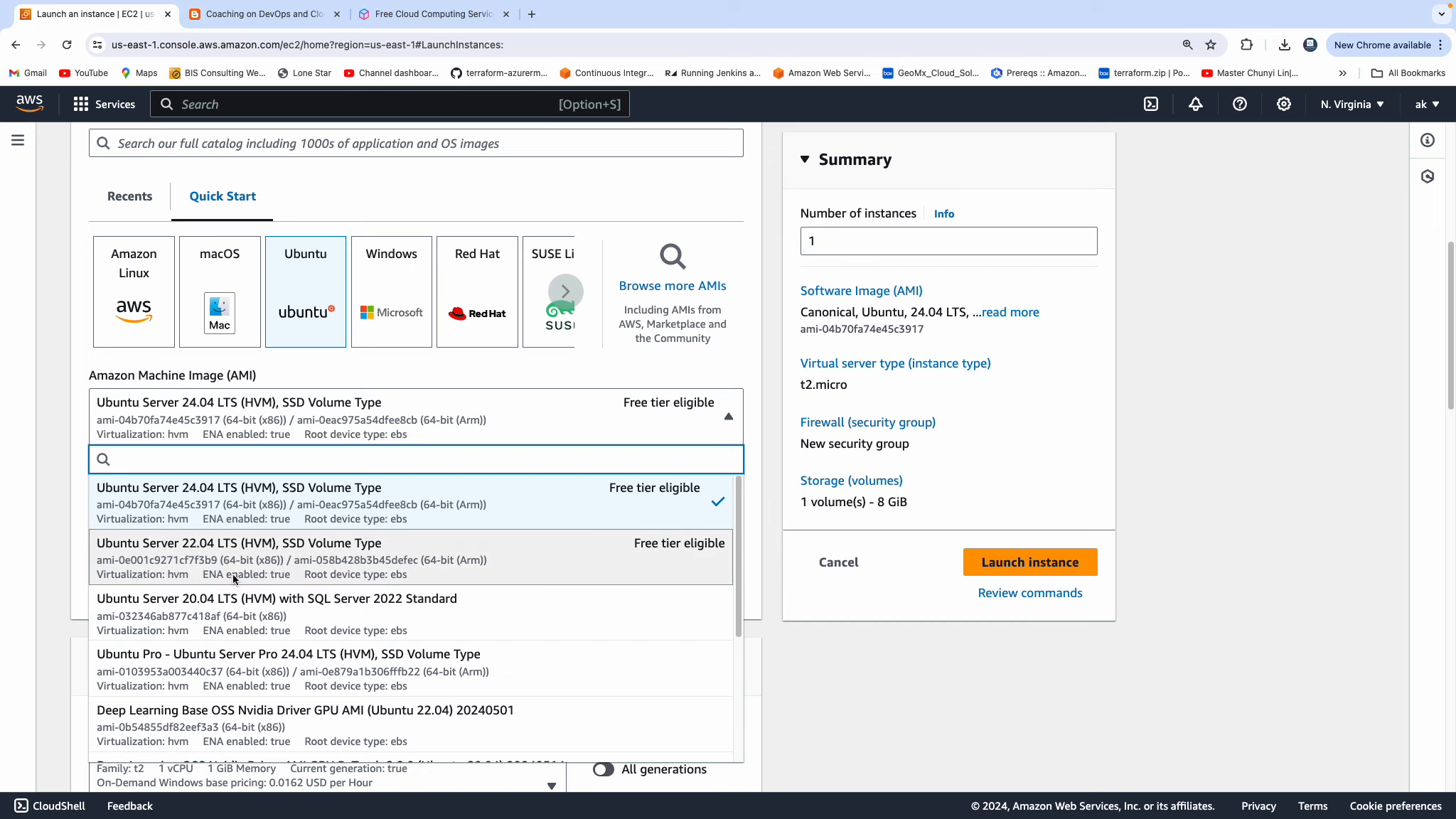
{"action": "left_click", "coordinate": [234, 506]}
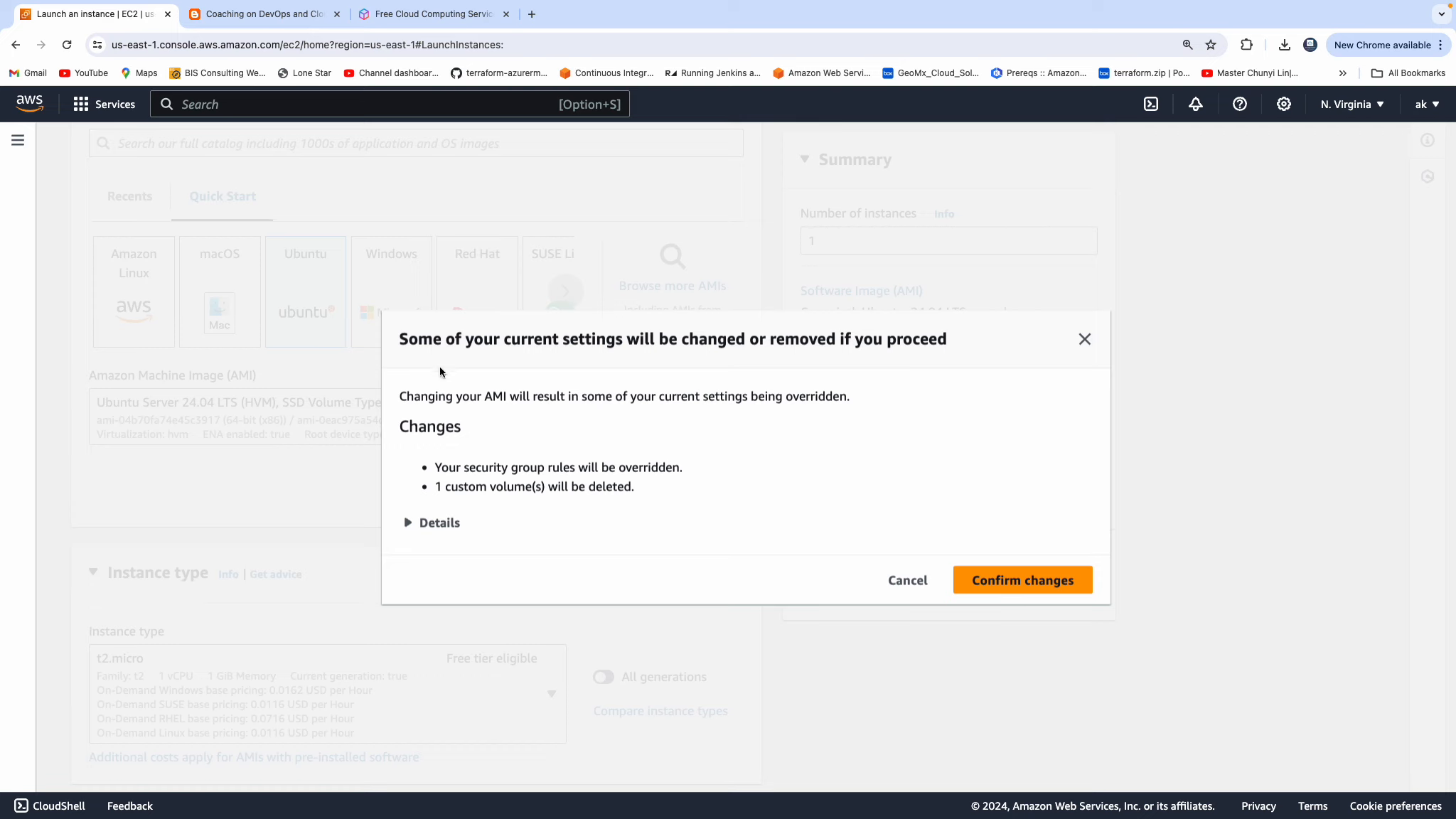
{"action": "left_click", "coordinate": [410, 524]}
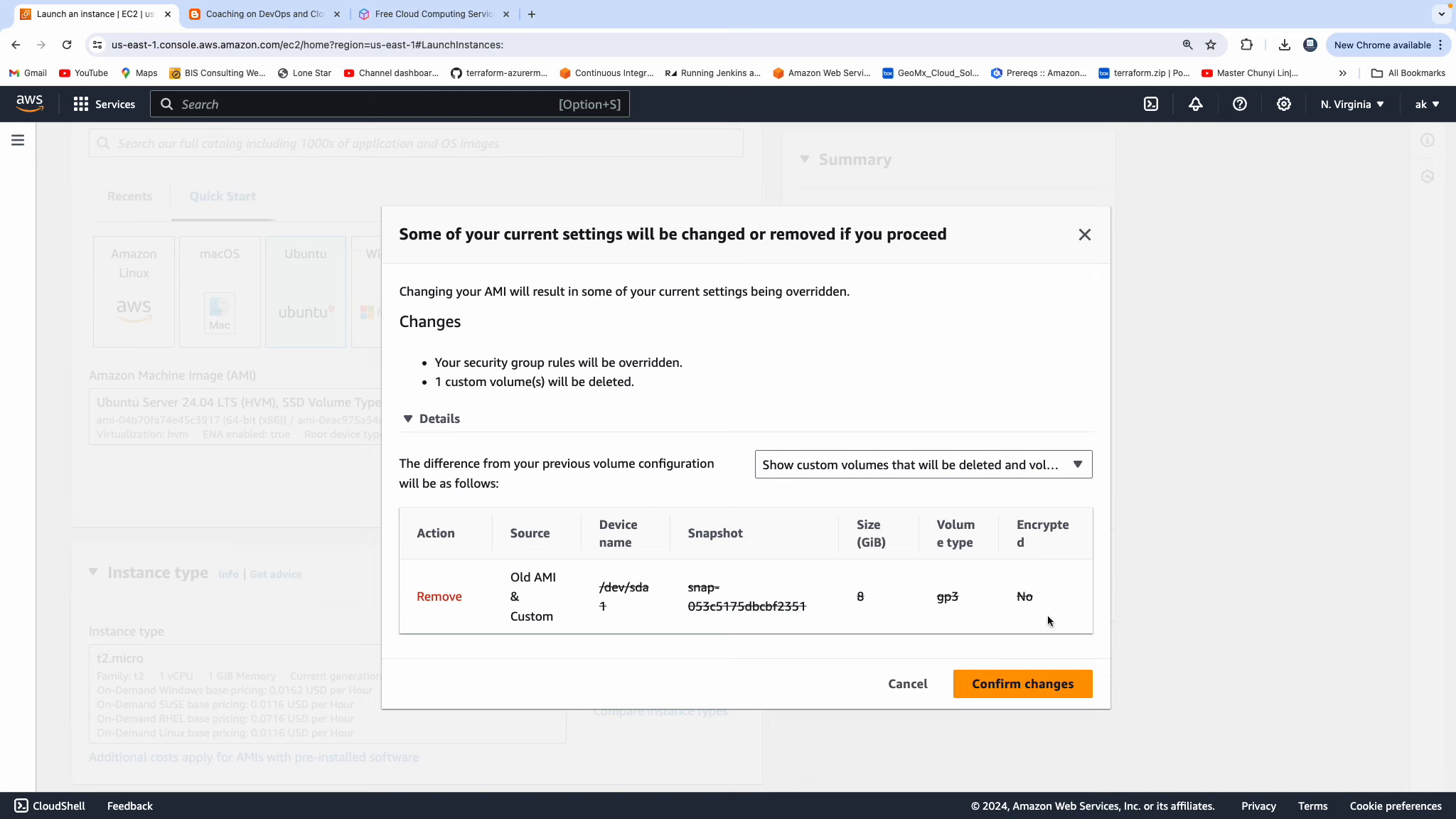
{"action": "left_click", "coordinate": [1058, 688]}
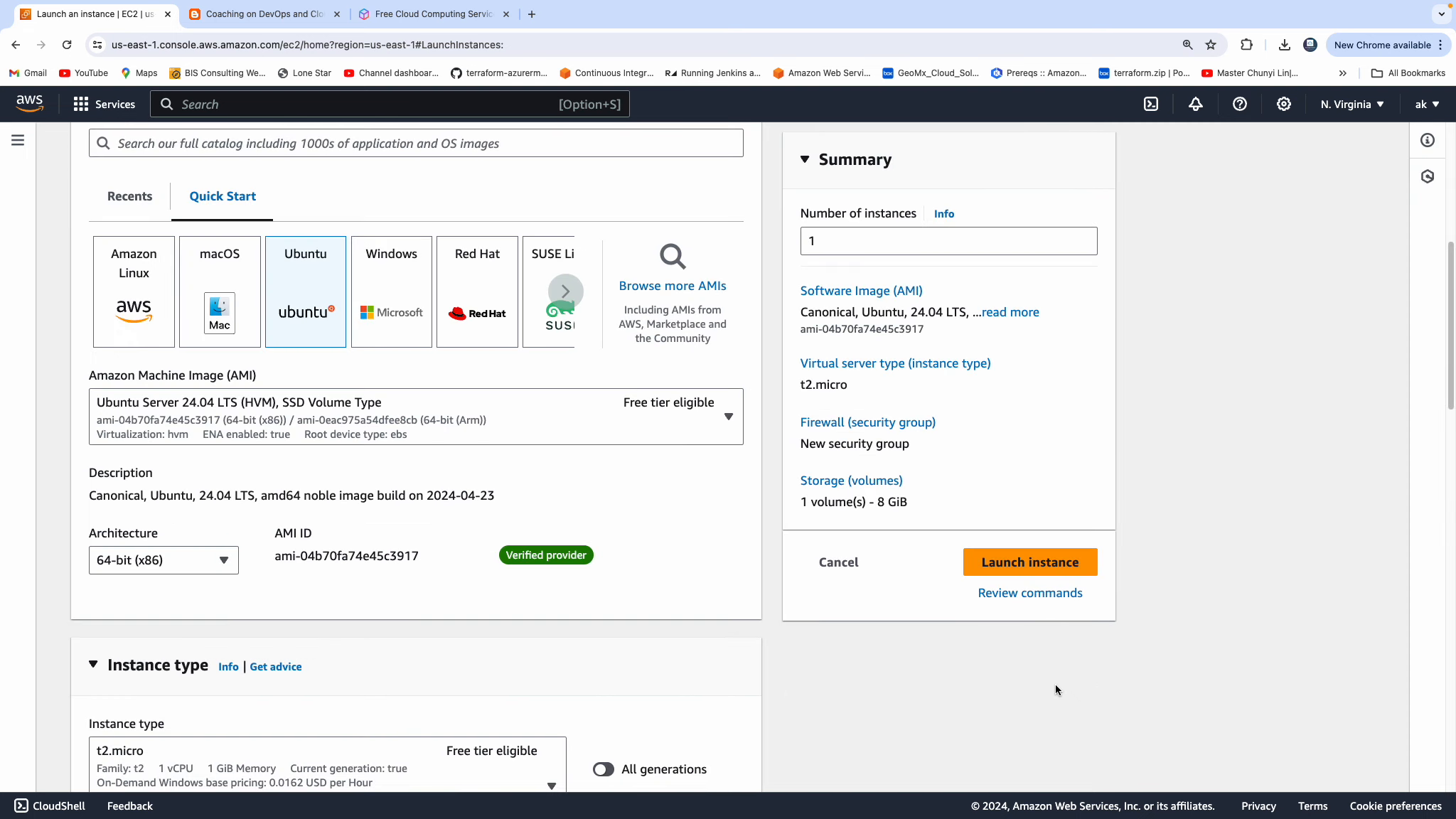
- Set the instance type to t2.small
{"action": "scroll", "coordinate": [624, 519], "scroll_direction": "down", "scroll_amount": 3}
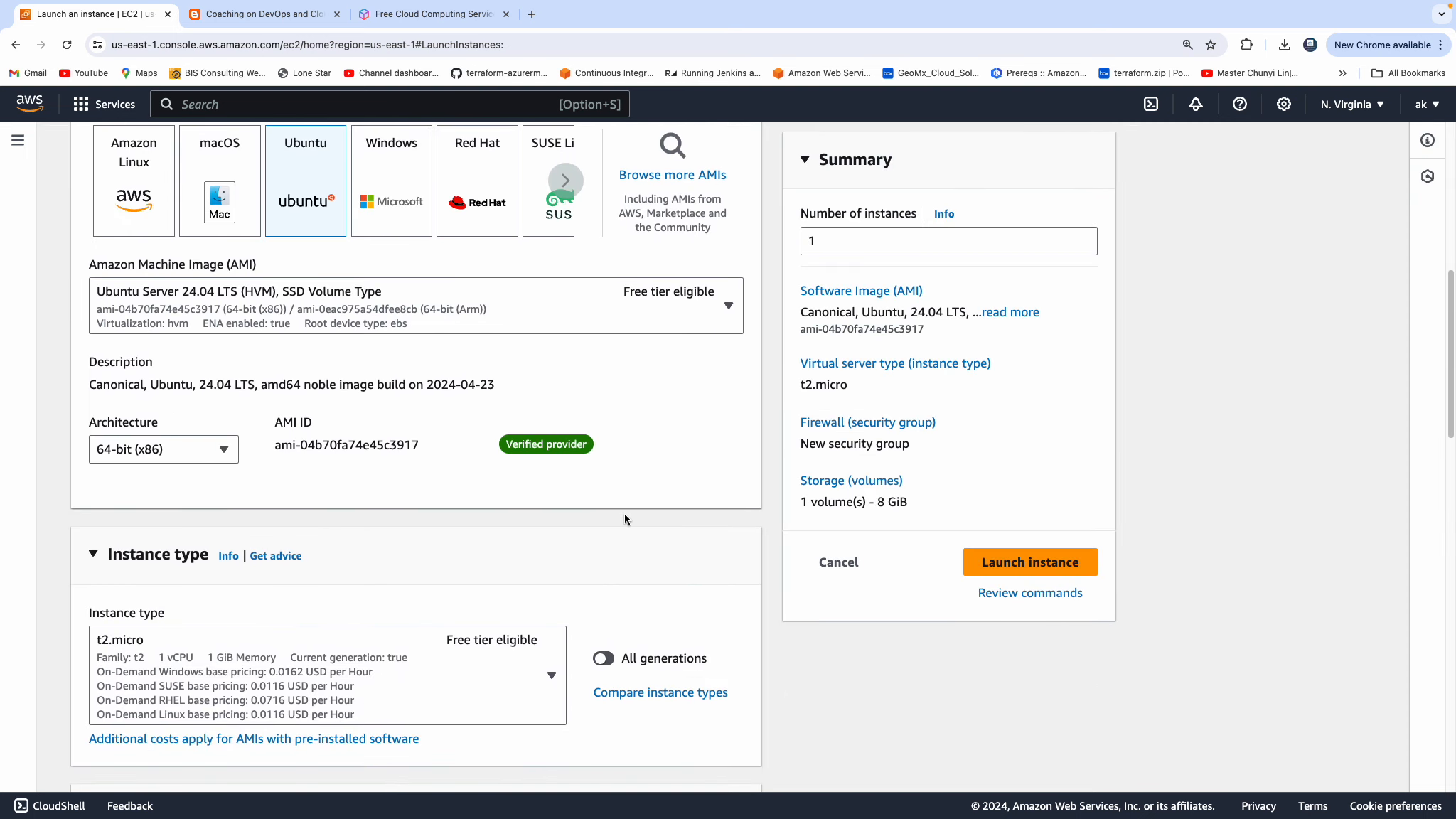
{"action": "scroll", "coordinate": [624, 519], "scroll_direction": "down", "scroll_amount": 1}
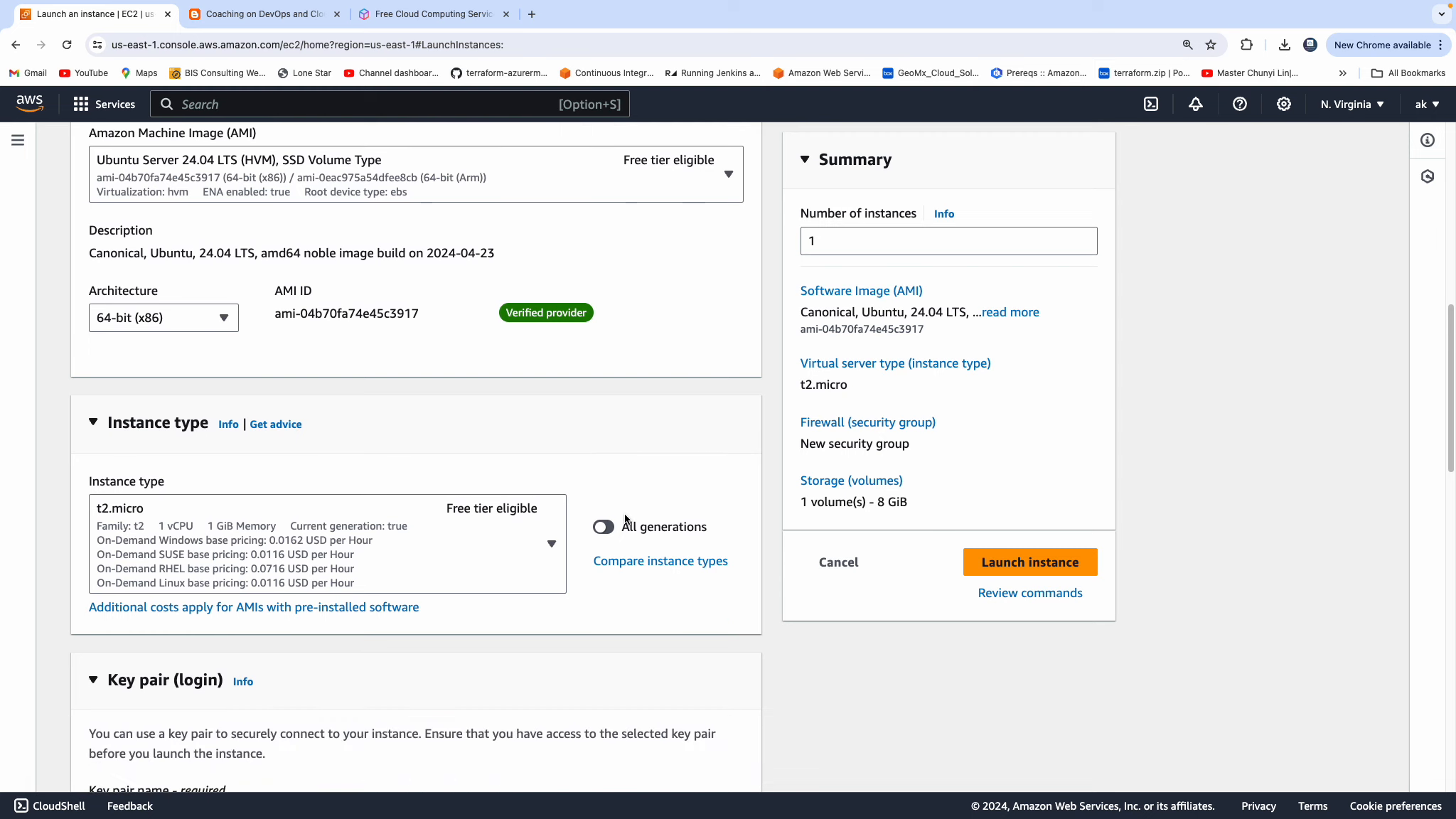
{"action": "left_click", "coordinate": [552, 544]}
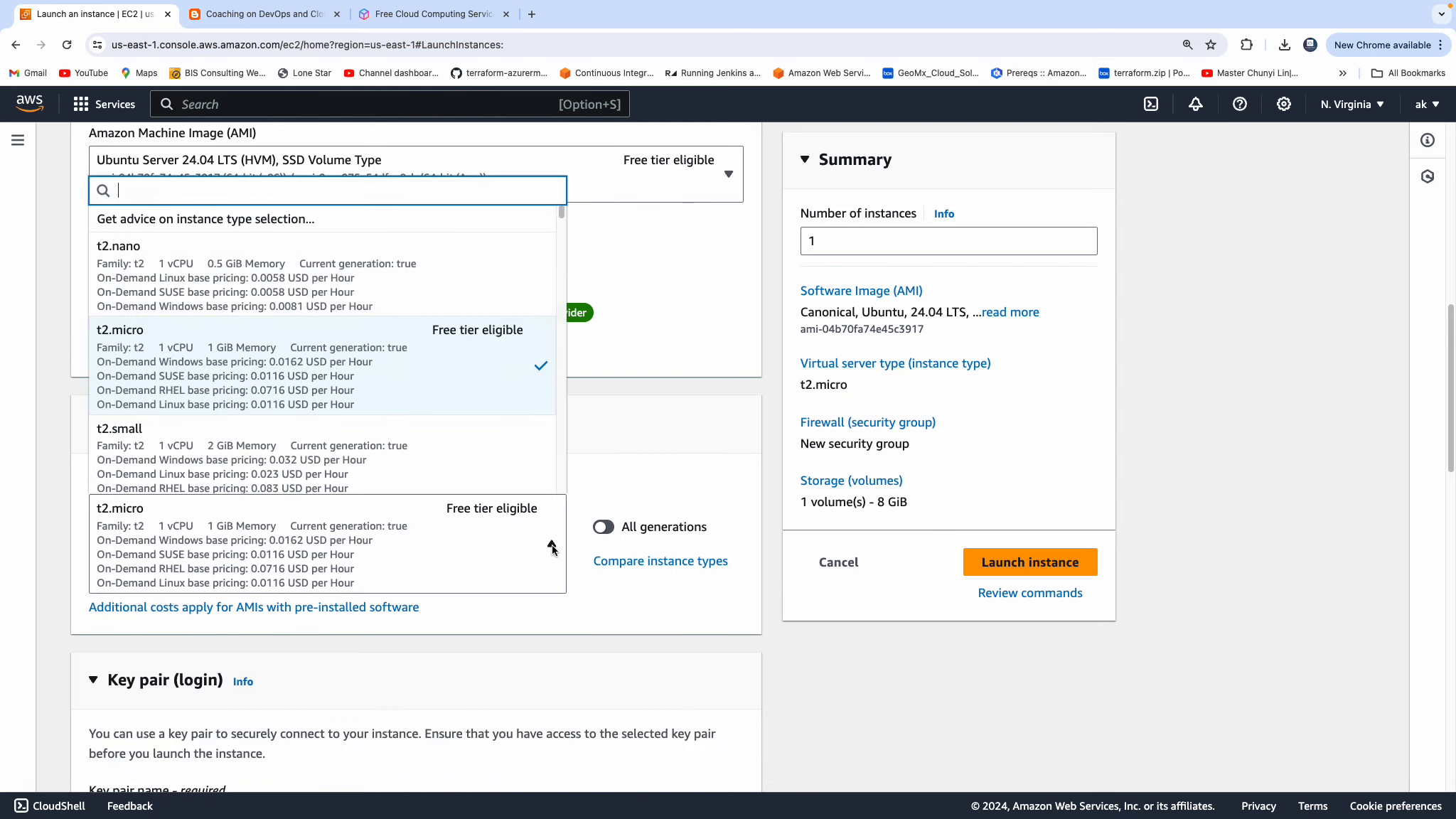
{"action": "left_click", "coordinate": [900, 706]}
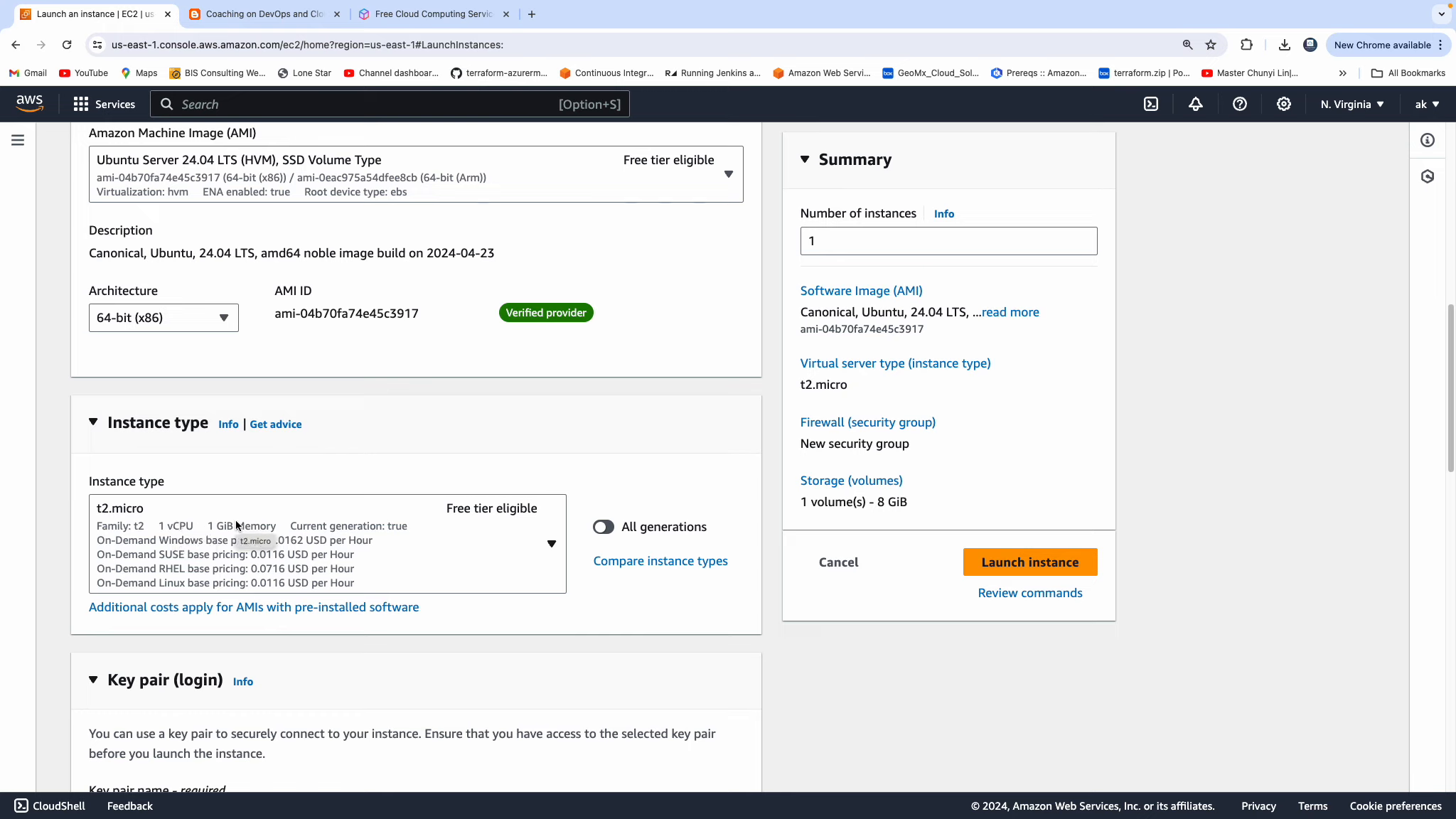
{"action": "left_click", "coordinate": [552, 543]}
{"action": "scroll", "coordinate": [368, 373], "scroll_direction": "down", "scroll_amount": 1}
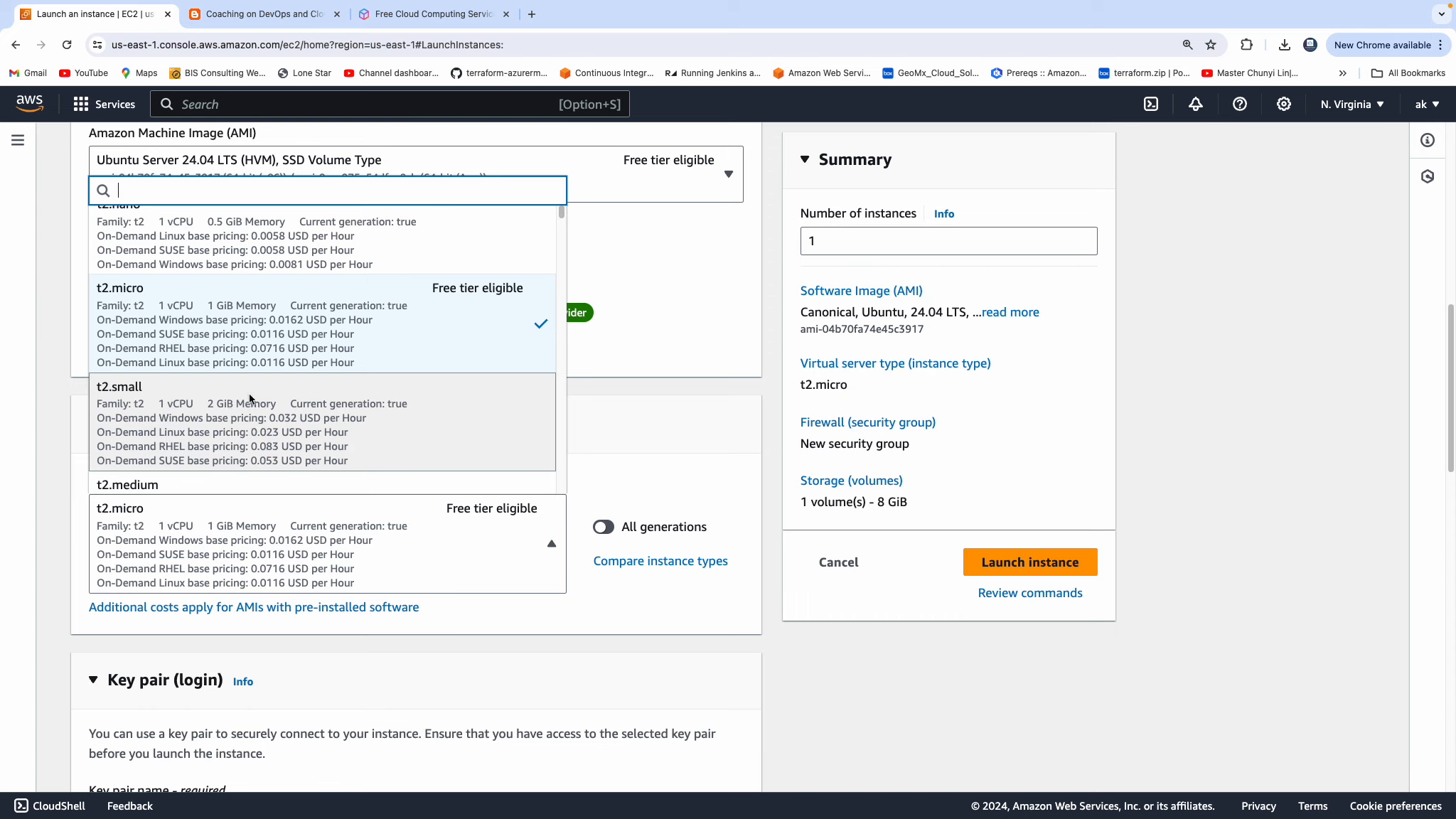
{"action": "scroll", "coordinate": [214, 427], "scroll_direction": "down", "scroll_amount": 2}
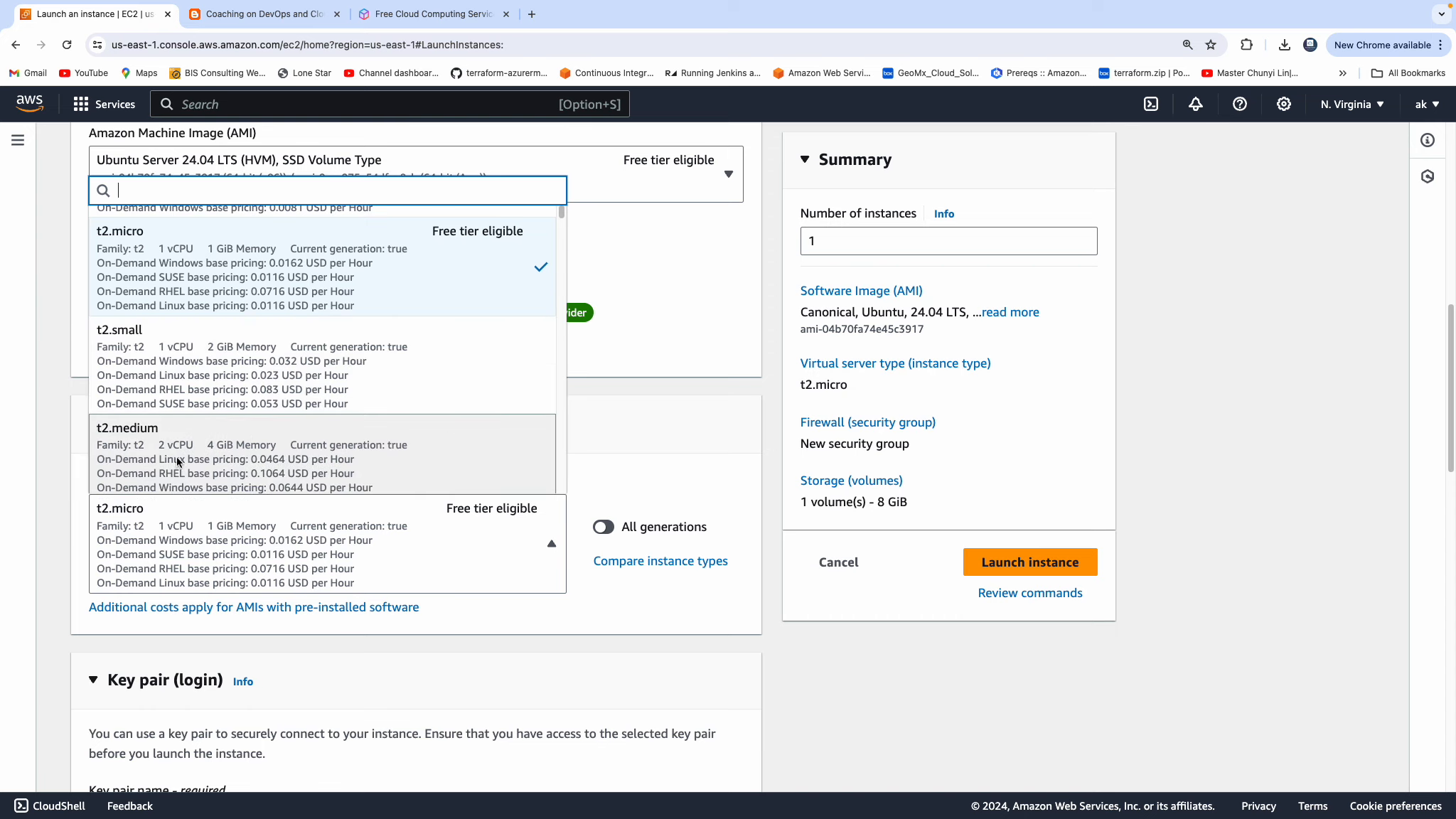
{"action": "scroll", "coordinate": [174, 455], "scroll_direction": "down", "scroll_amount": 1}
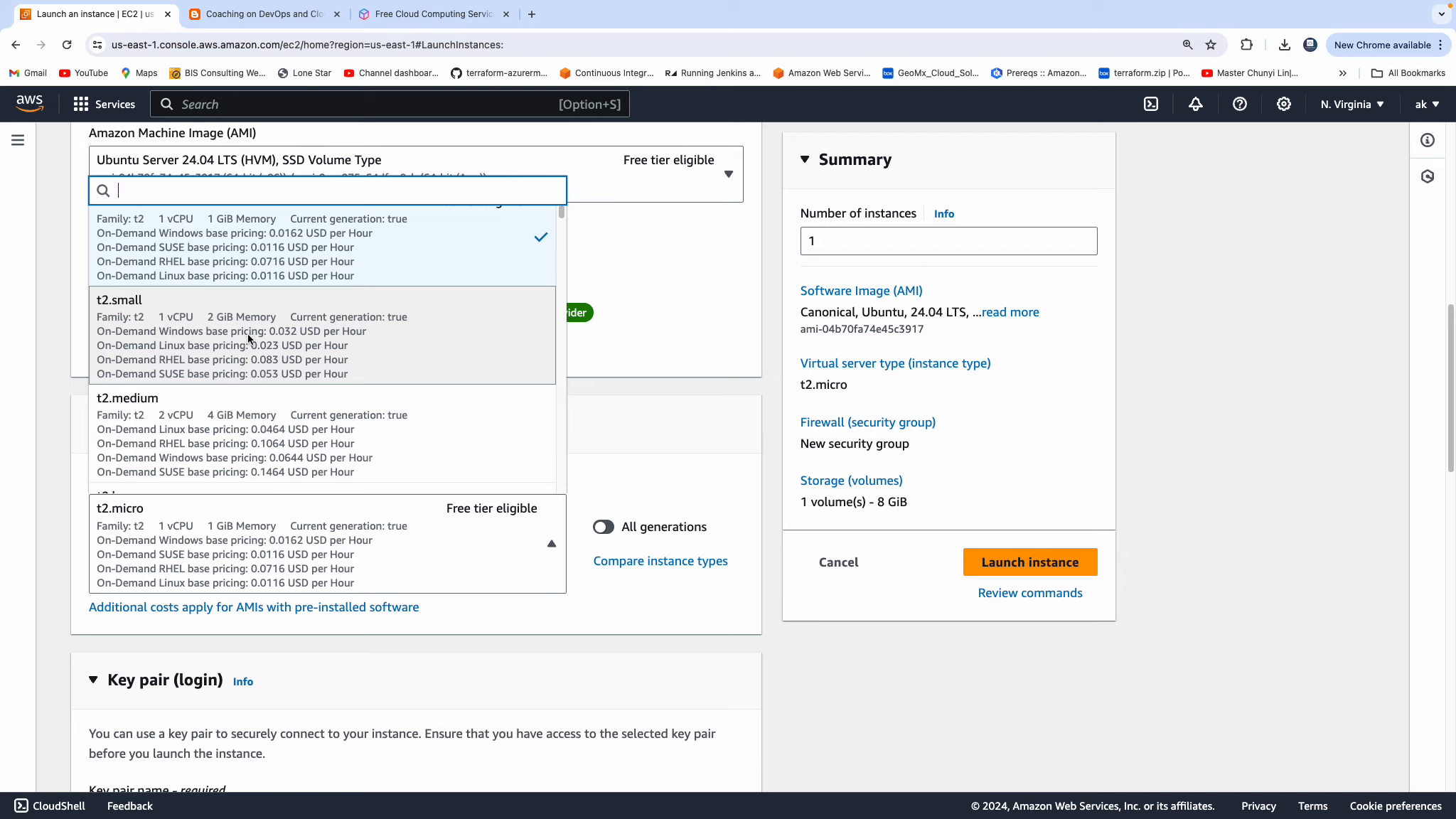
{"action": "left_click", "coordinate": [201, 335]}
- Open the cidevops.com article on connecting to an EC2 instance from a local machine and enlarge its connection diagram
{"action": "scroll", "coordinate": [501, 437], "scroll_direction": "down", "scroll_amount": 2}
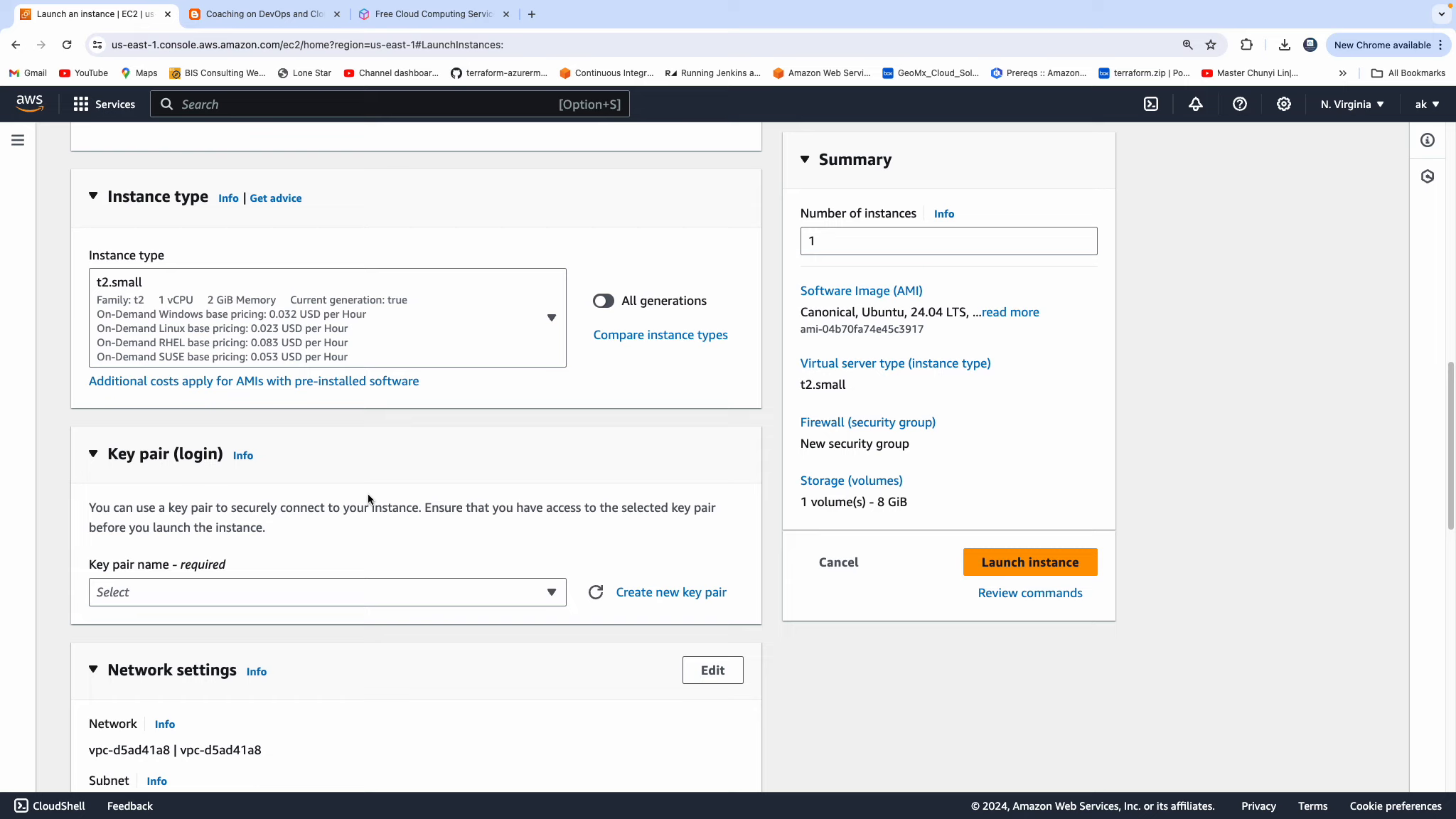
{"action": "left_click", "coordinate": [532, 17]}
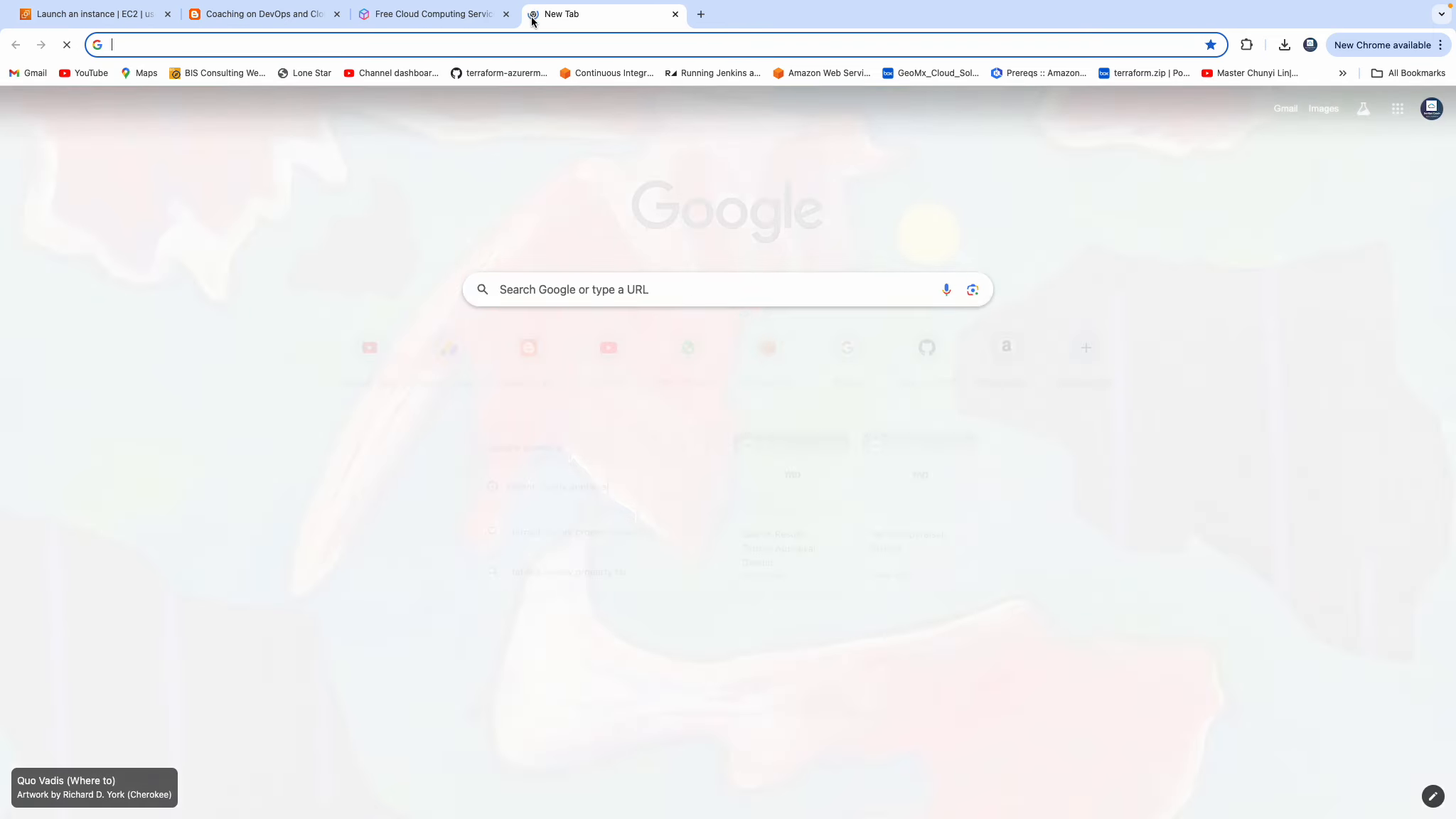
{"action": "type", "text": "how to"}
{"action": "left_click", "coordinate": [553, 74]}
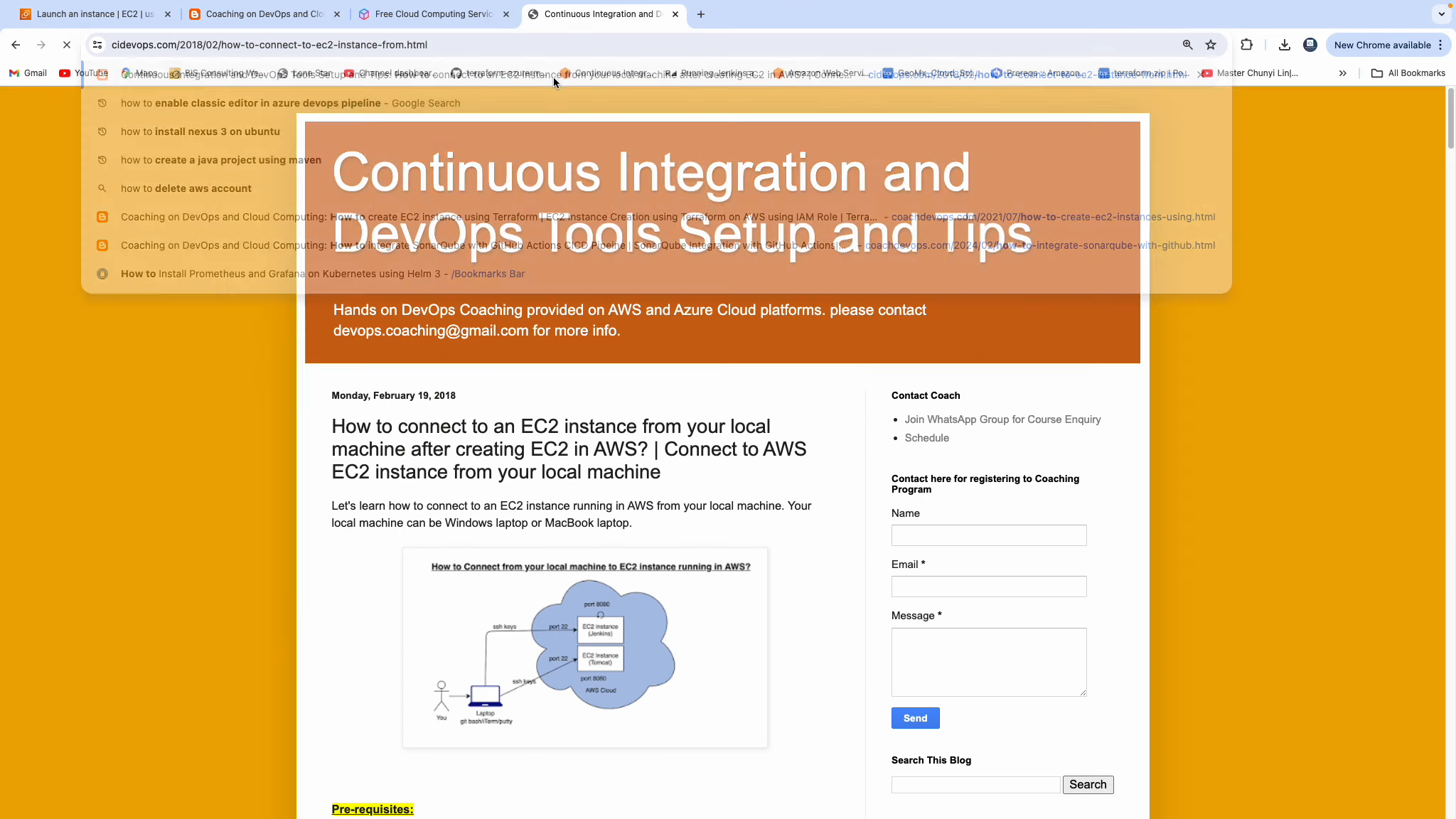
{"action": "scroll", "coordinate": [601, 625], "scroll_direction": "down", "scroll_amount": 2}
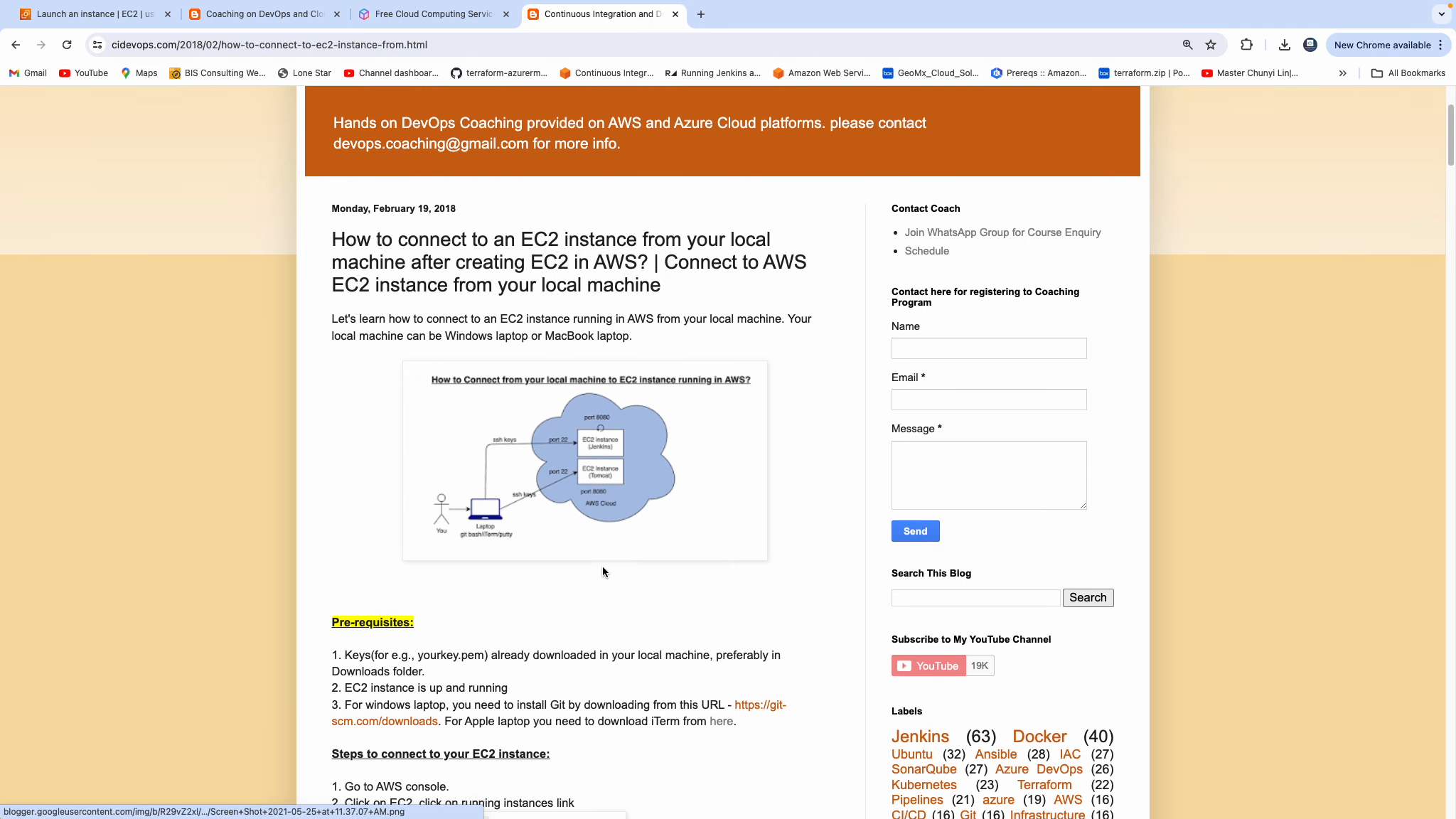
{"action": "left_click", "coordinate": [602, 501]}
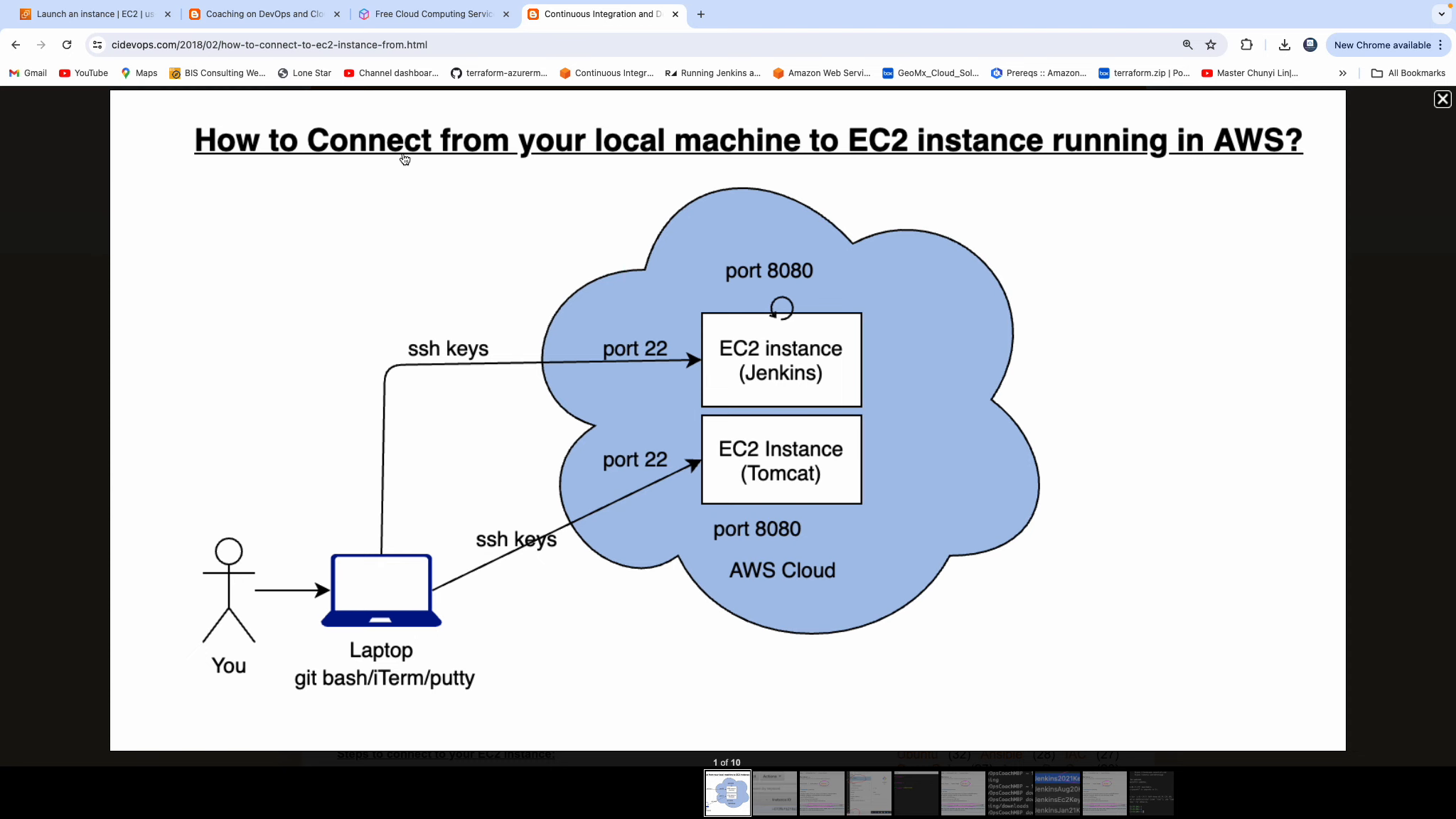
- Switch back to the AWS instance launch page and look through the existing login key pairs
{"action": "left_click", "coordinate": [129, 21]}
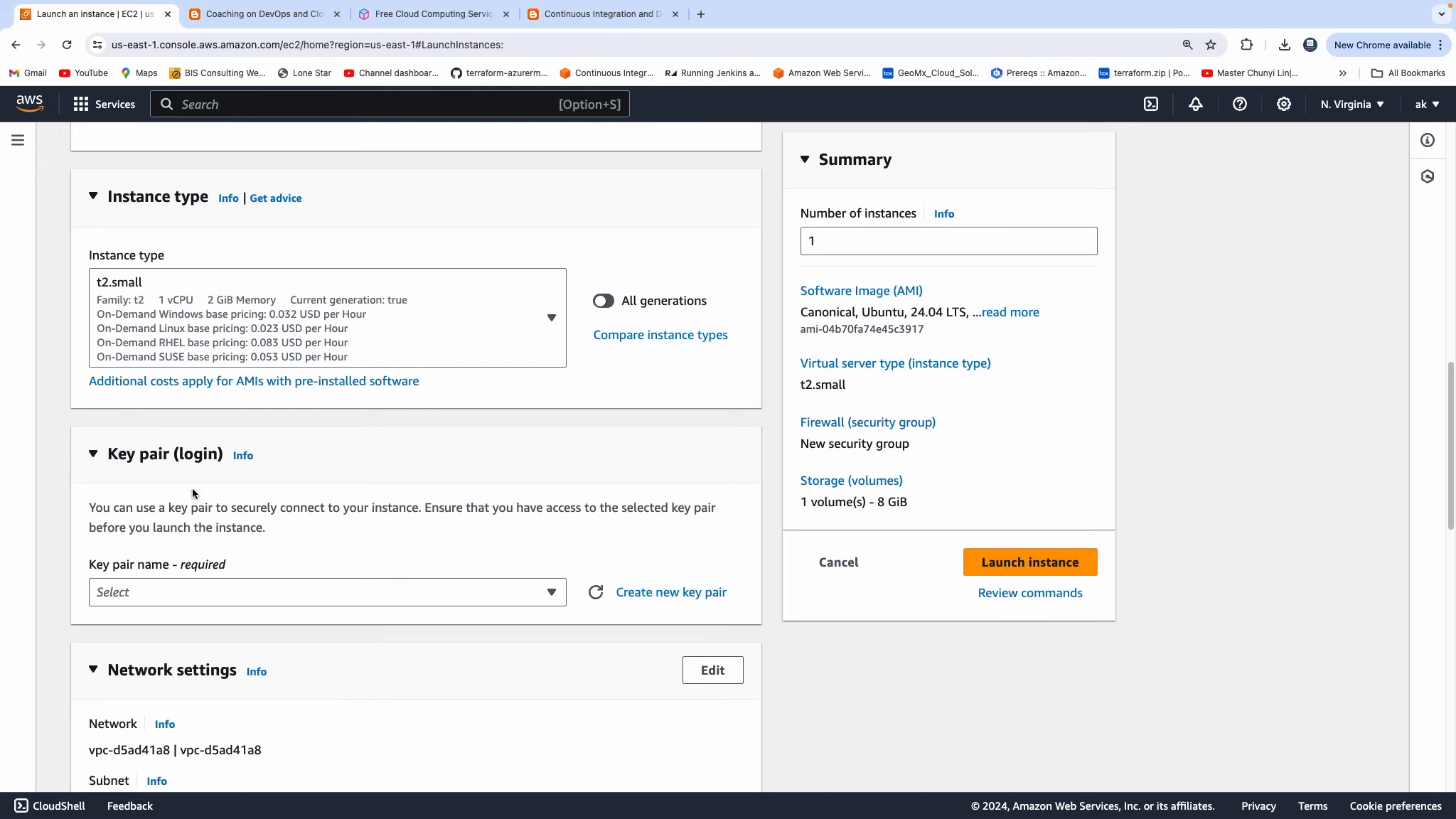
{"action": "scroll", "coordinate": [448, 500], "scroll_direction": "down", "scroll_amount": 3}
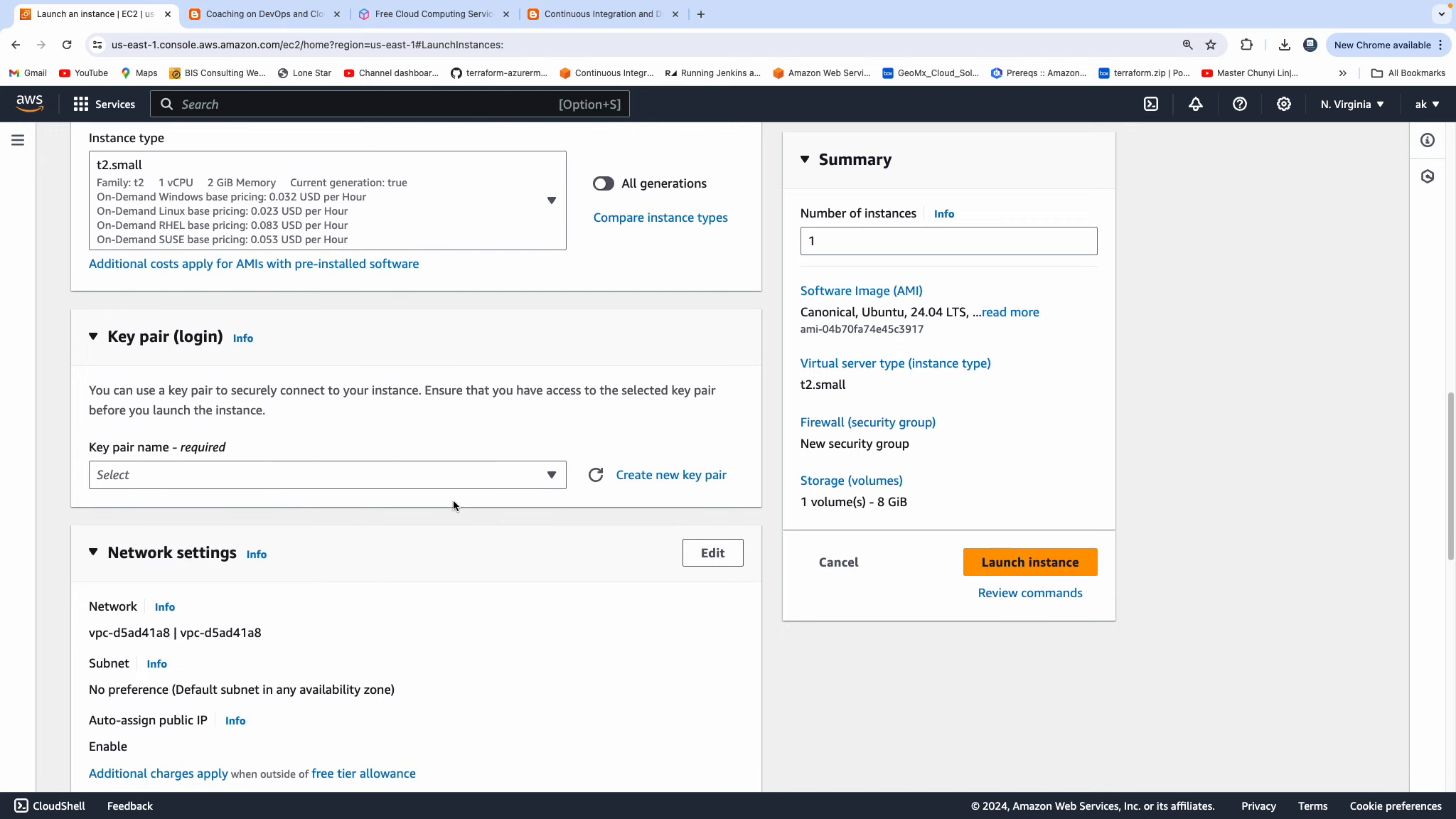
{"action": "left_click", "coordinate": [552, 474]}
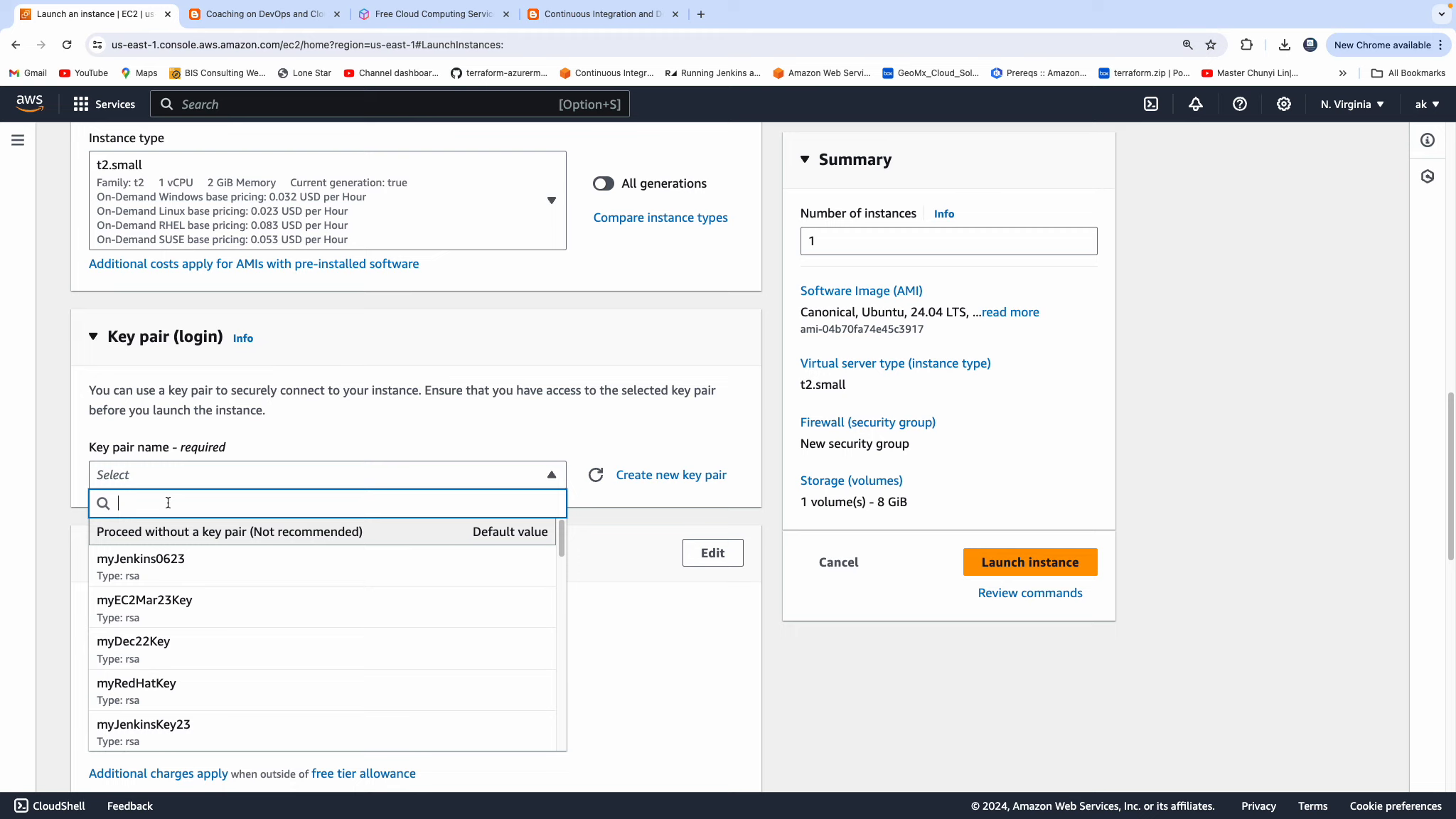
{"action": "left_click", "coordinate": [475, 416]}
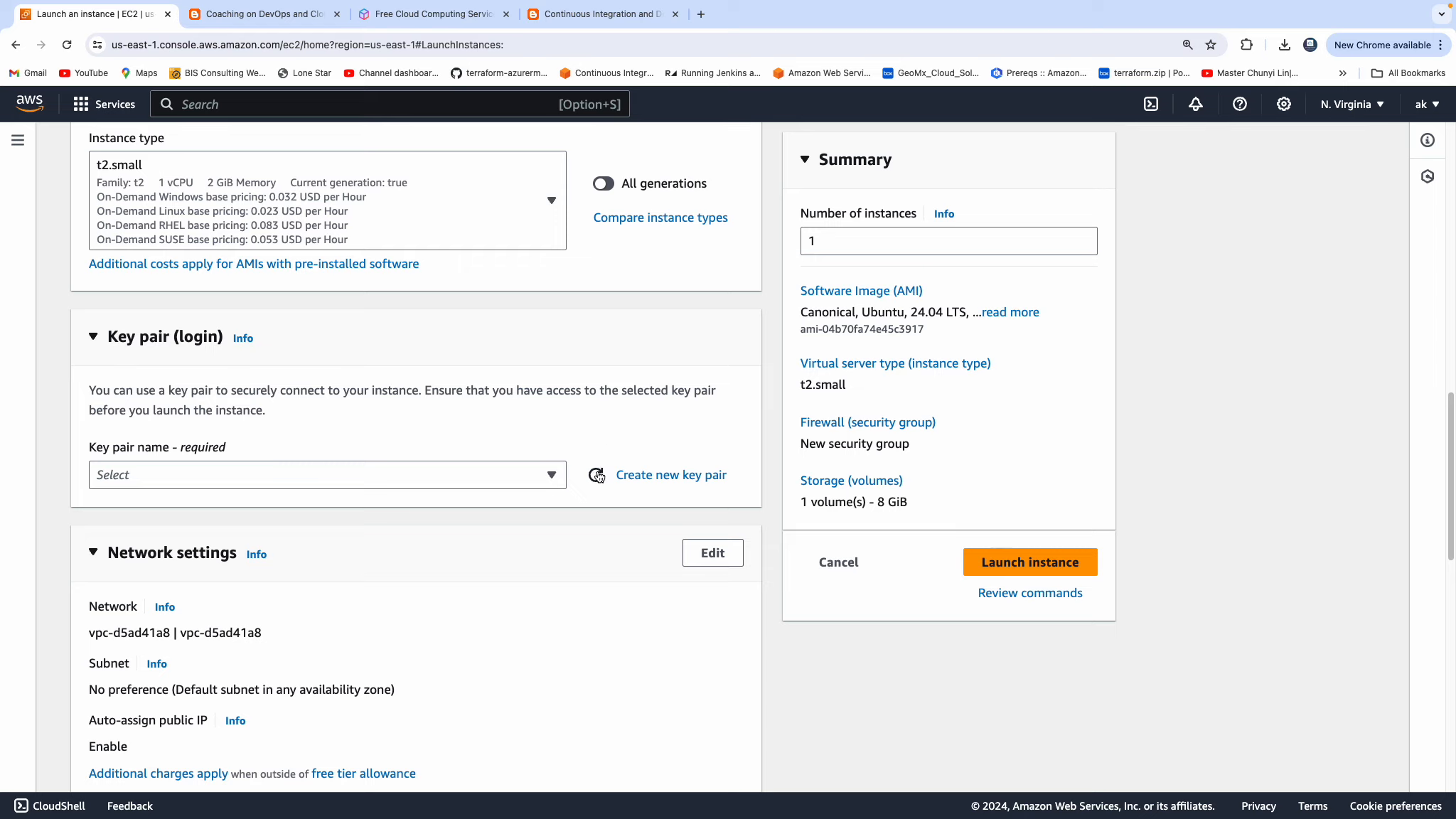
- Start creating a new login key pair named myJenkinsMay24
{"action": "left_click", "coordinate": [691, 480]}
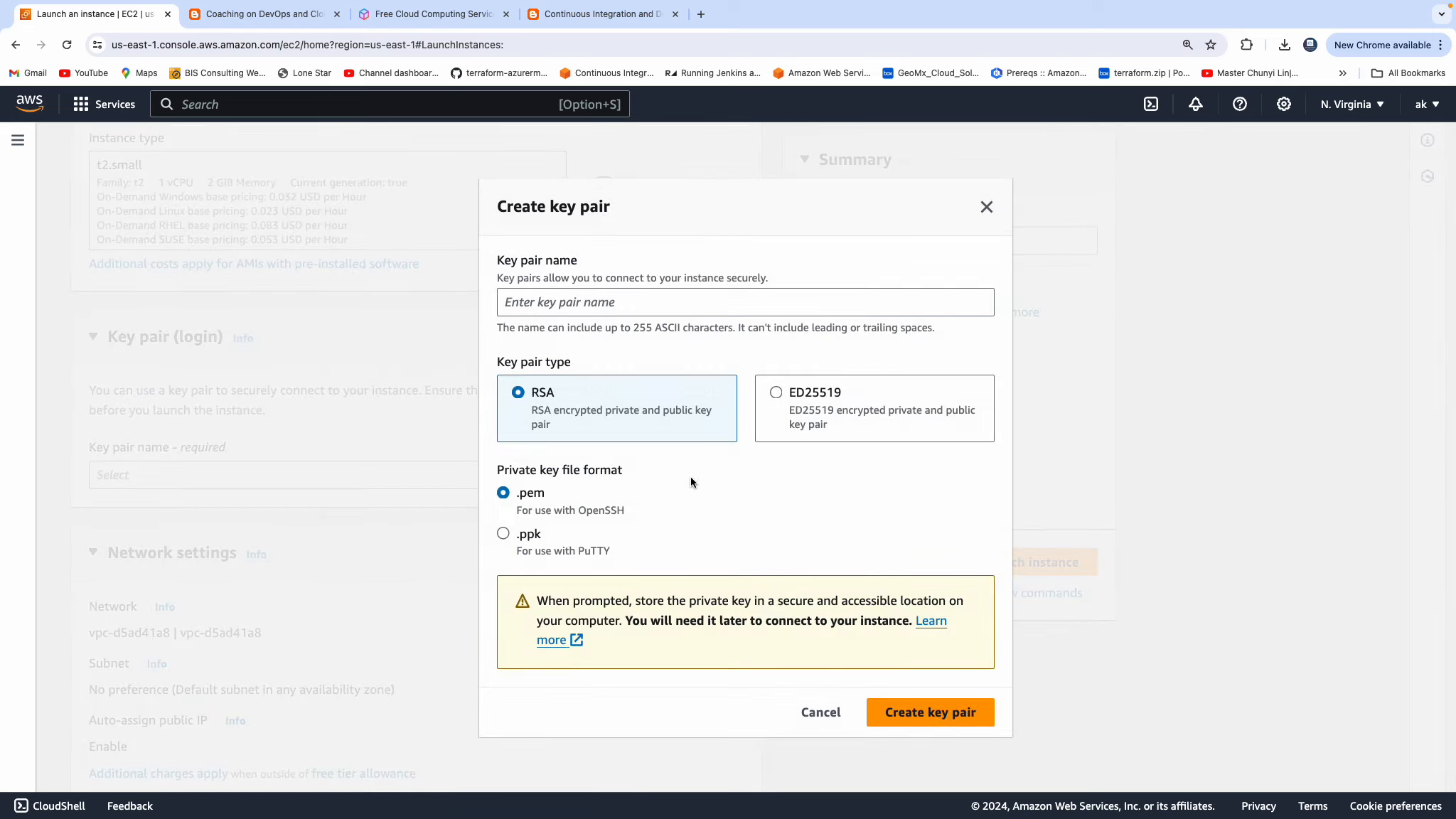
{"action": "left_click", "coordinate": [613, 306]}
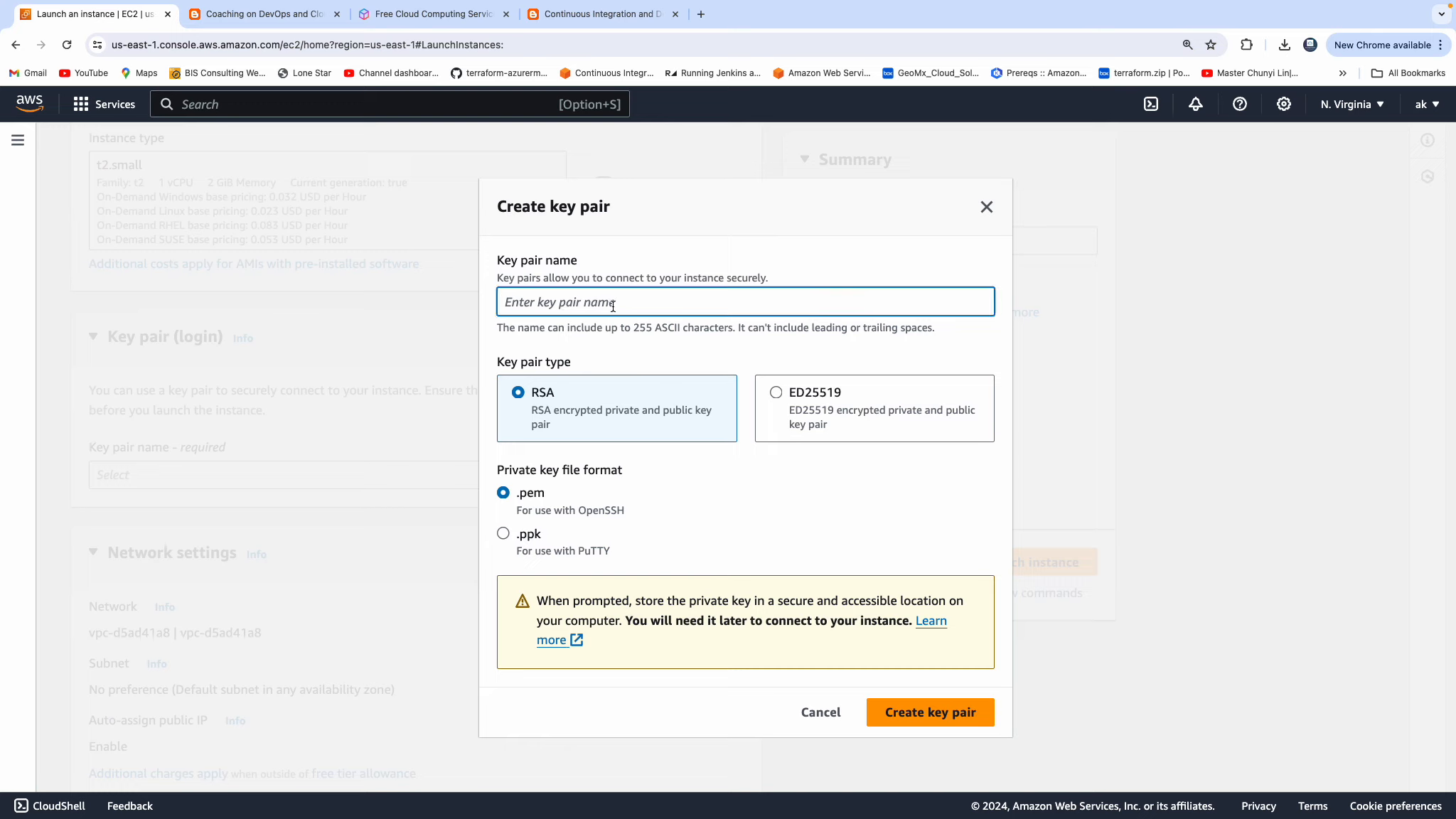
{"action": "type", "text": "myJenkins"}
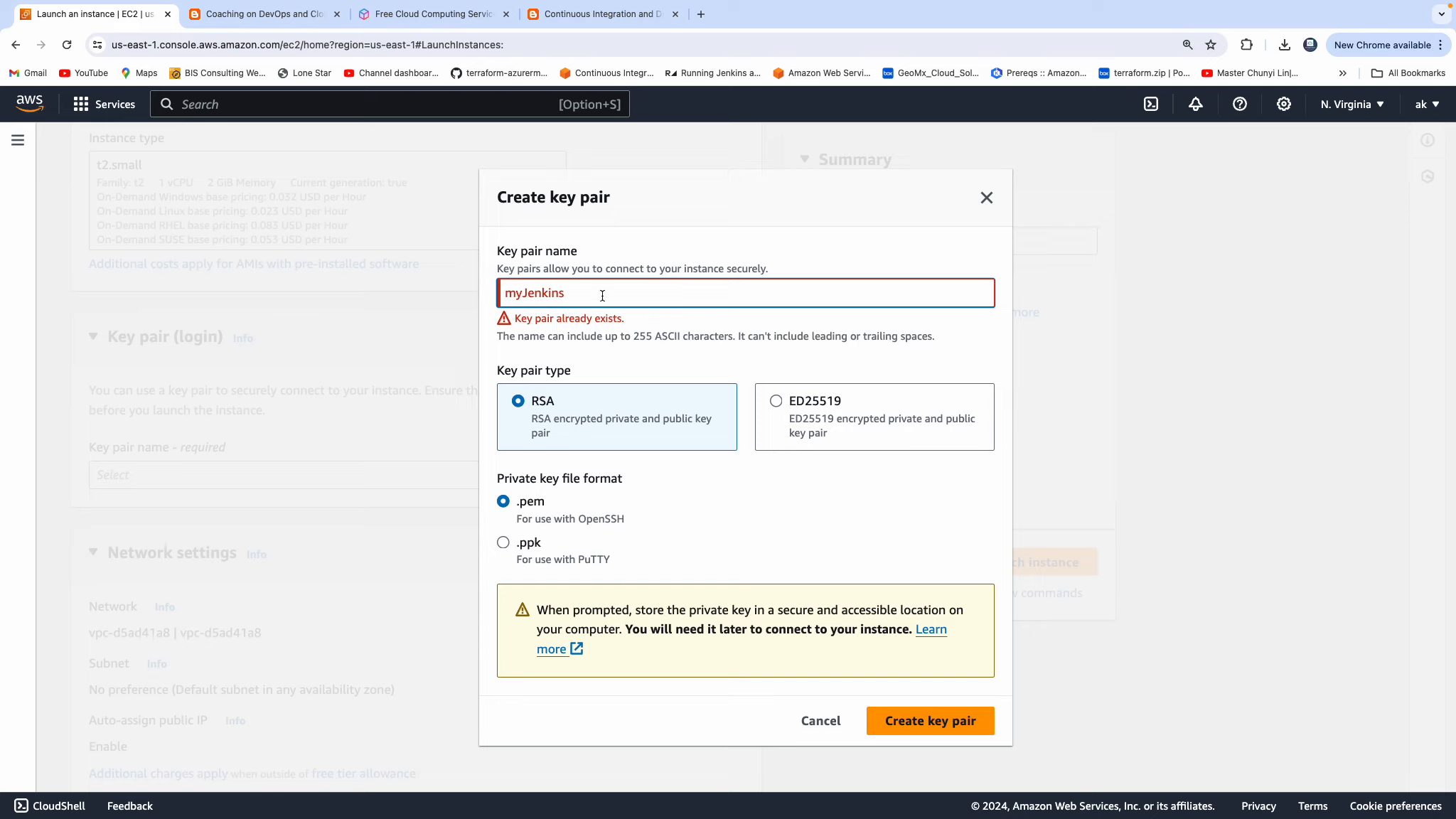
{"action": "type", "text": "May24"}
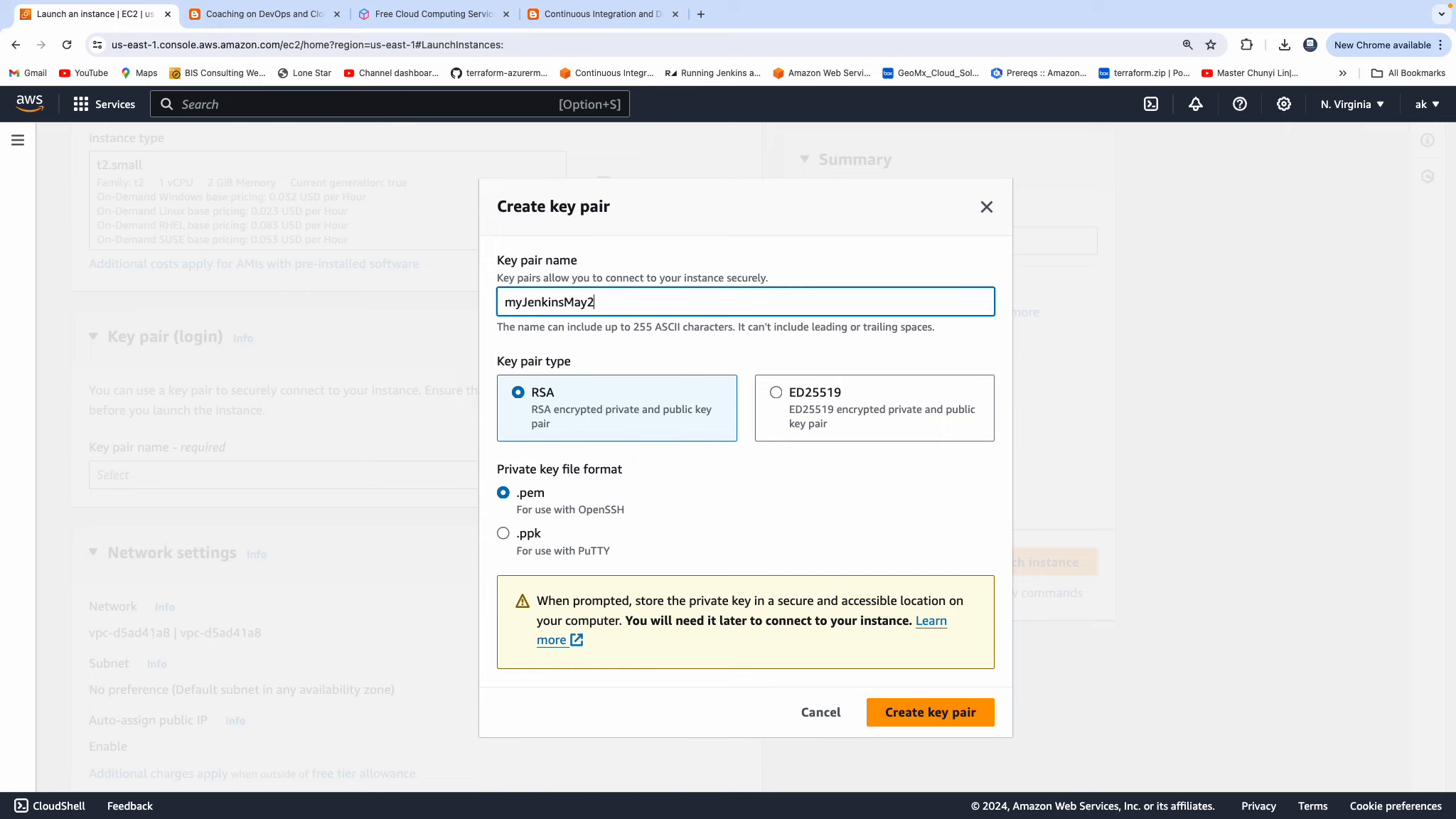
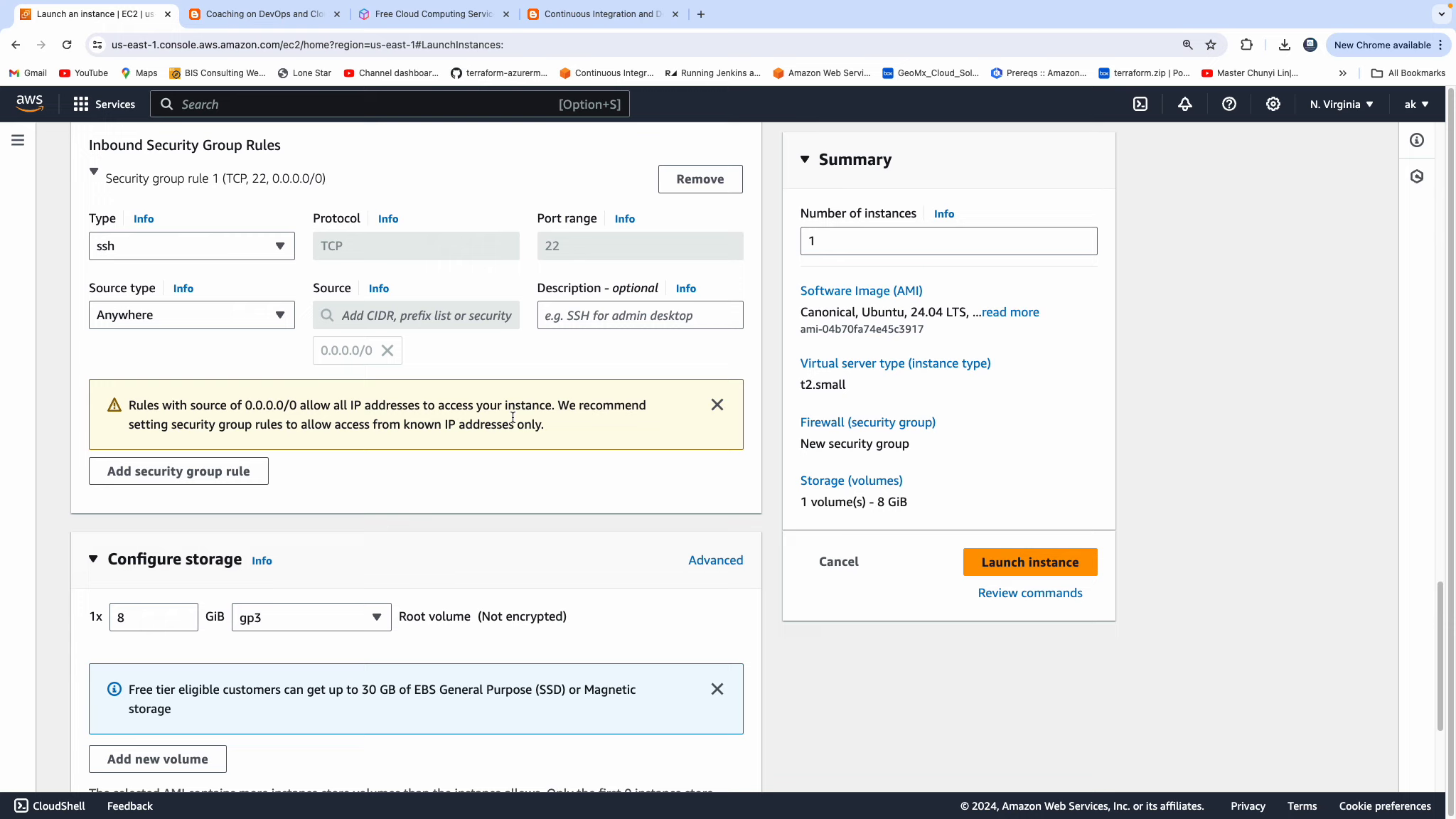
- Add a second inbound security group rule for custom TCP on port 8080
{"action": "left_click", "coordinate": [190, 484]}
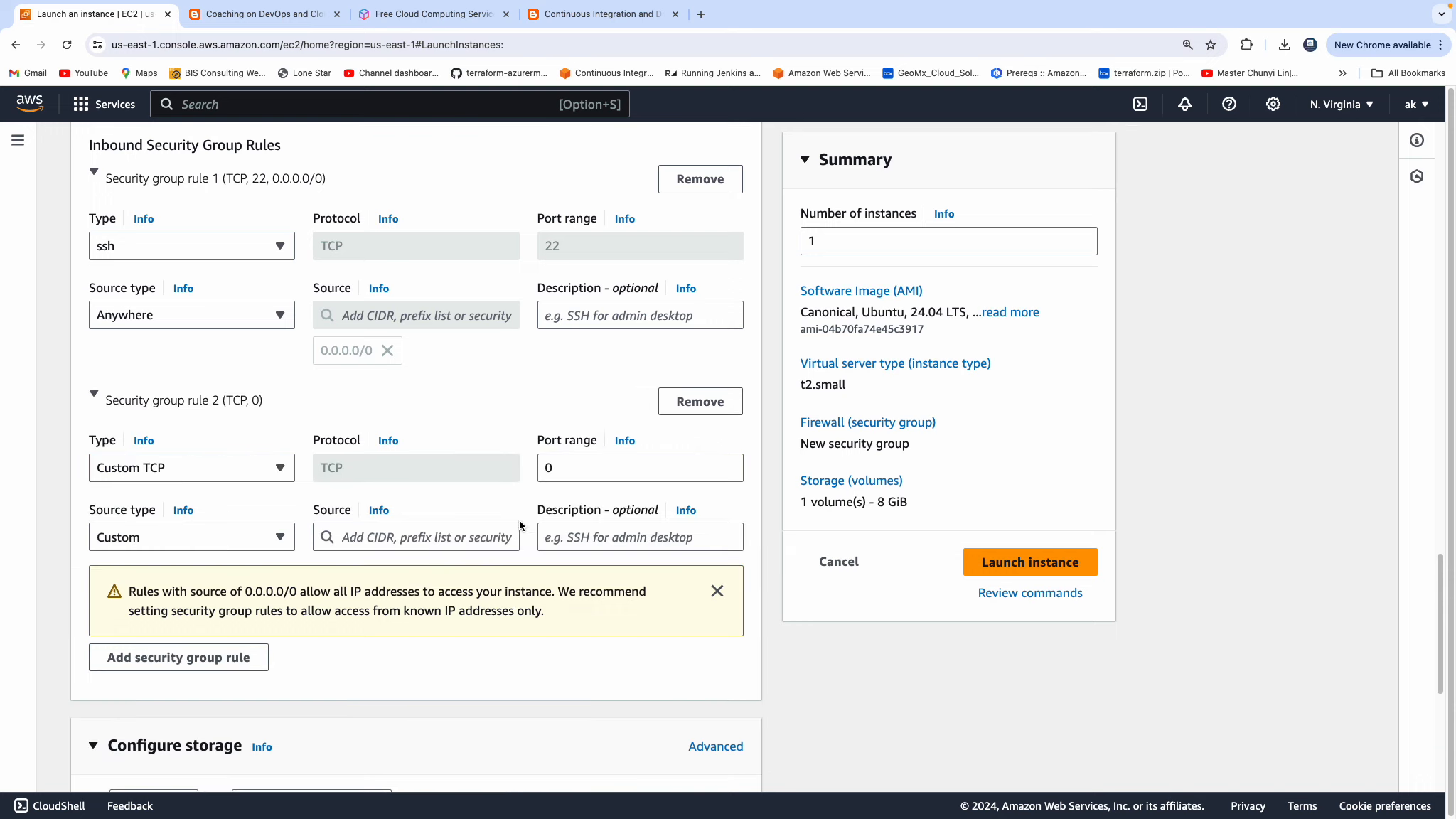
{"action": "double_click", "coordinate": [606, 469]}
{"action": "type", "text": "8080"}
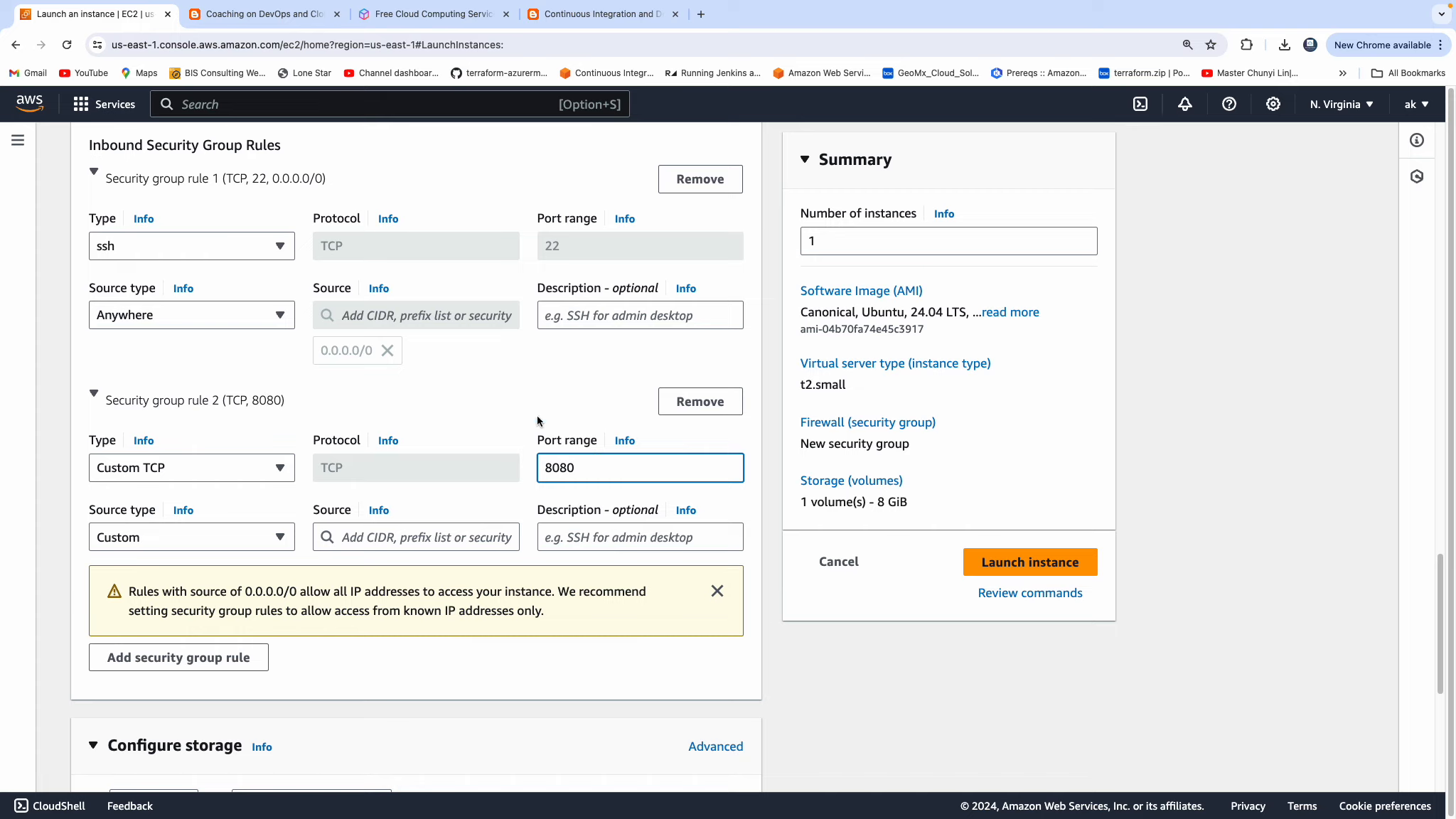
{"action": "scroll", "coordinate": [512, 405], "scroll_direction": "up", "scroll_amount": 20}
{"action": "scroll", "coordinate": [336, 386], "scroll_direction": "up", "scroll_amount": 10}
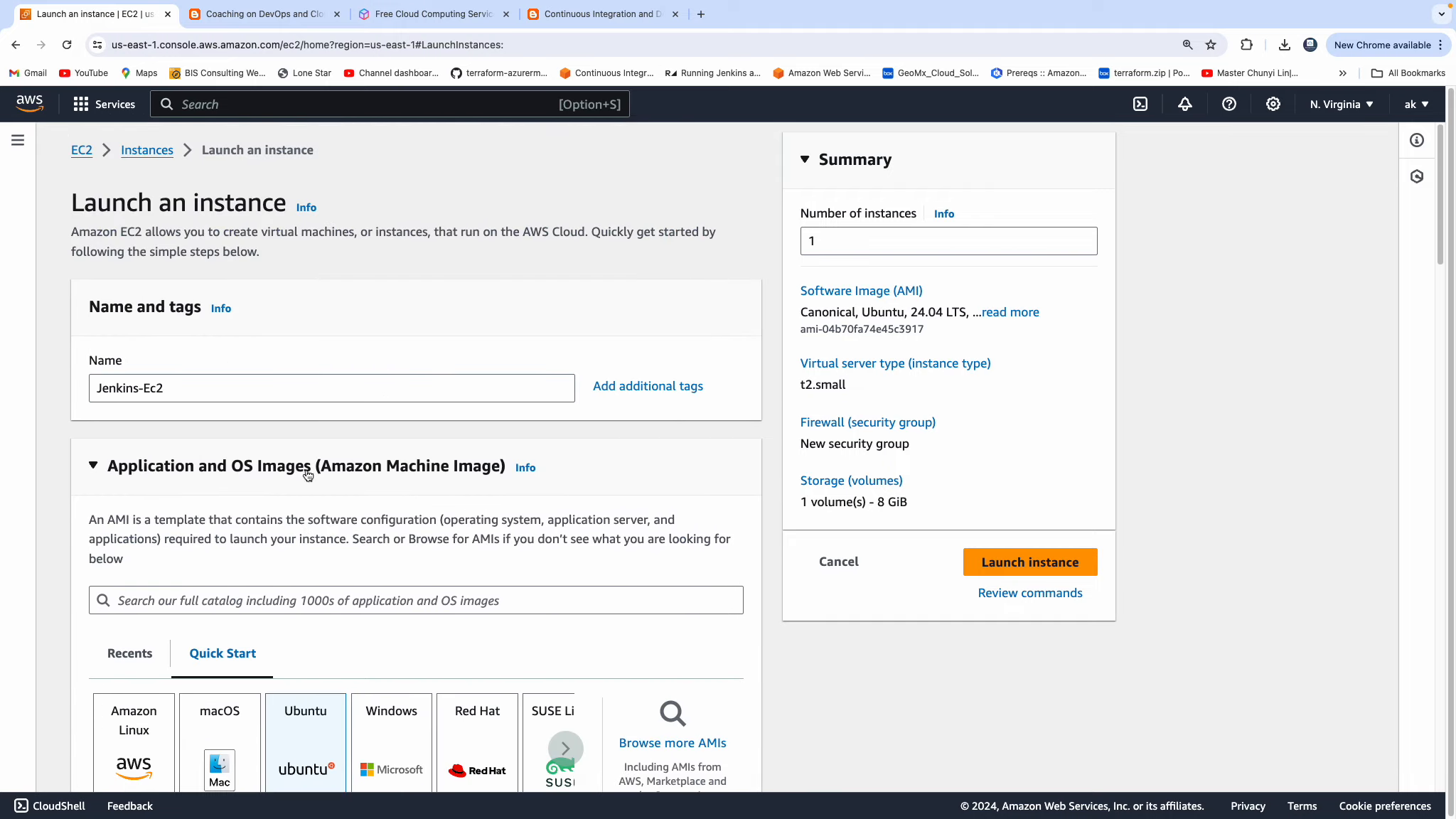
{"action": "scroll", "coordinate": [365, 458], "scroll_direction": "down", "scroll_amount": 20}
{"action": "scroll", "coordinate": [366, 460], "scroll_direction": "down", "scroll_amount": 1}
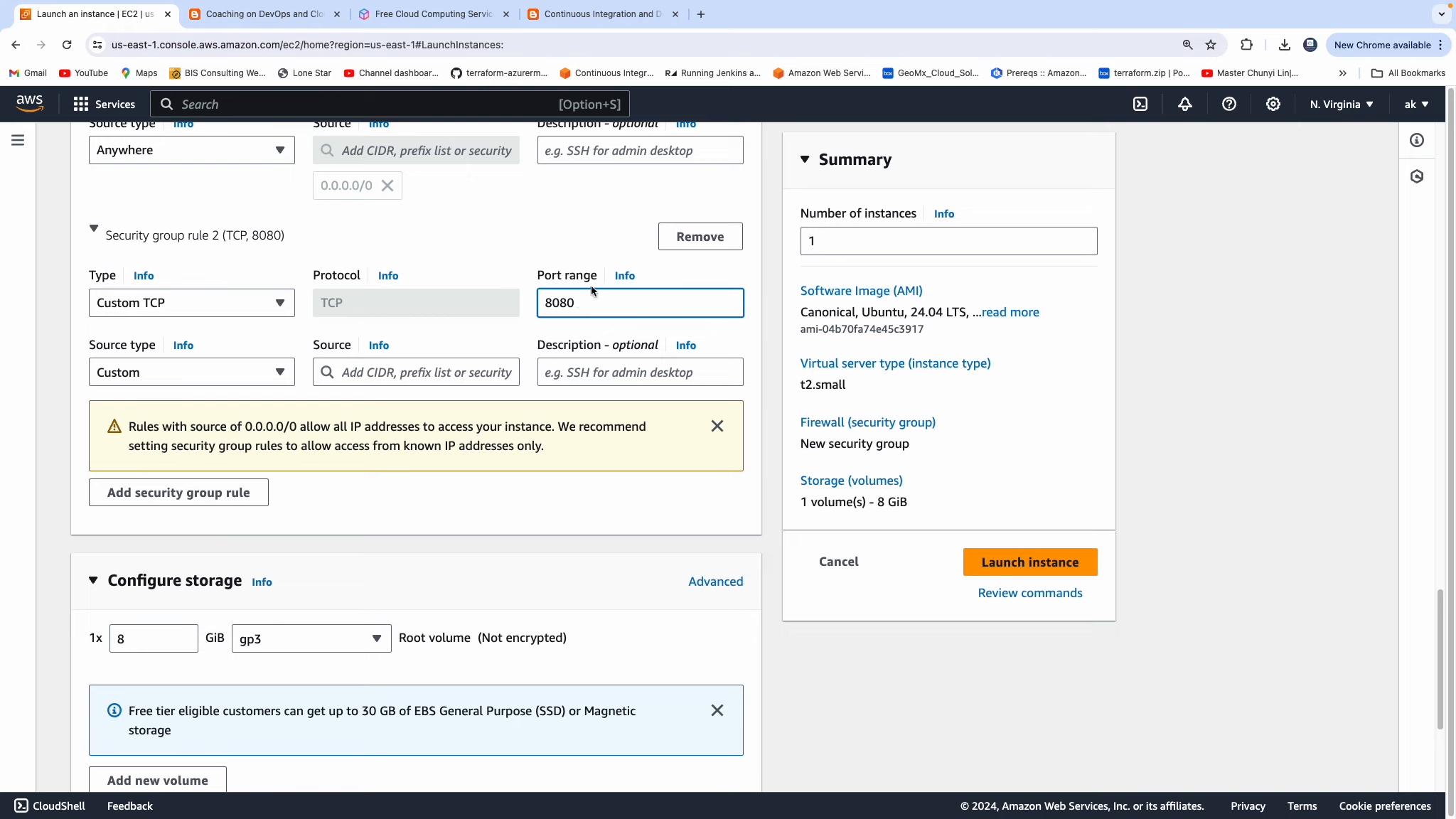
- Try 0.0.0.0/0 and then My IP as the source of the port 8080 rule
{"action": "left_click", "coordinate": [461, 372]}
{"action": "left_click", "coordinate": [409, 432]}
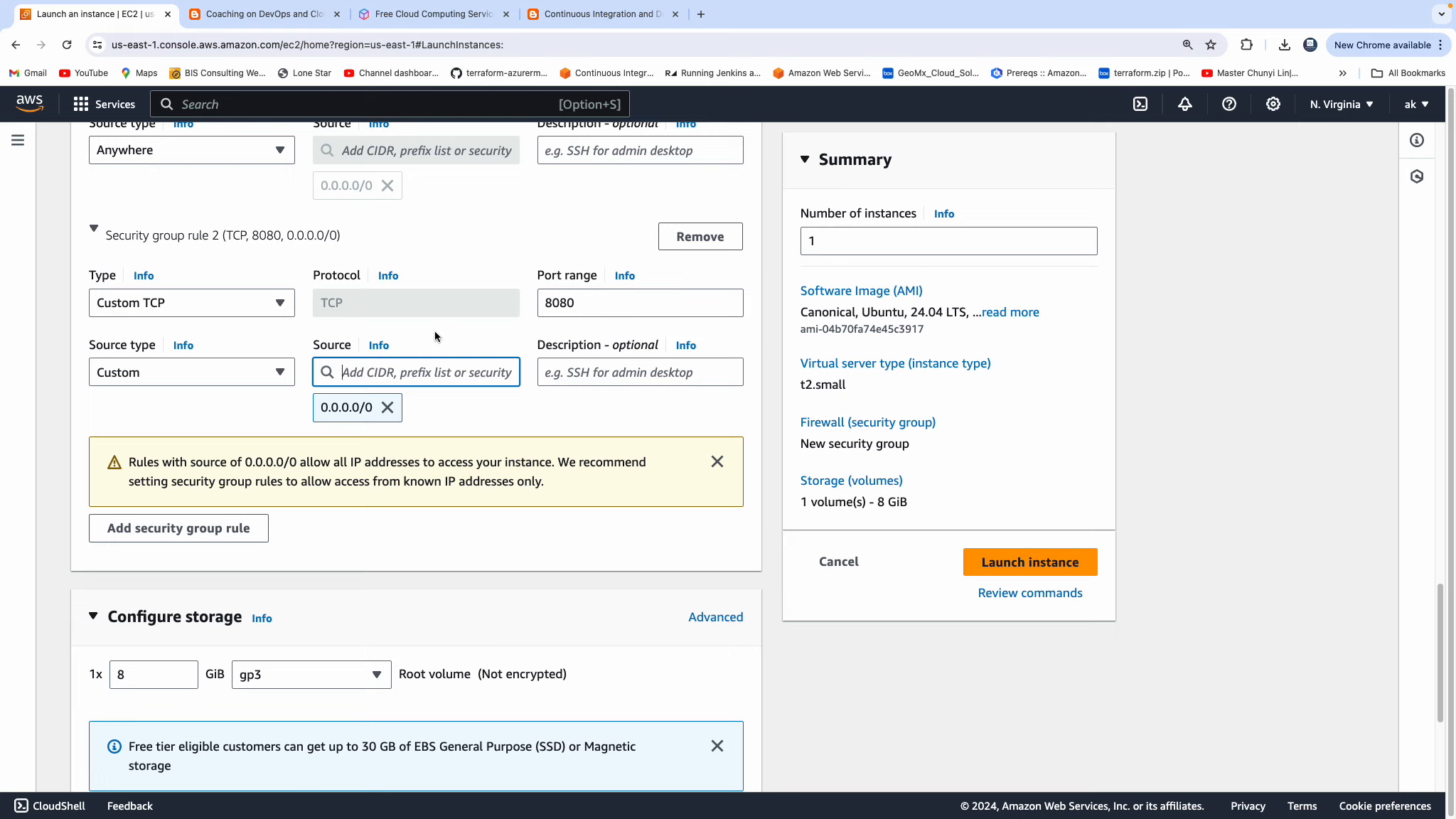
{"action": "left_click", "coordinate": [282, 374]}
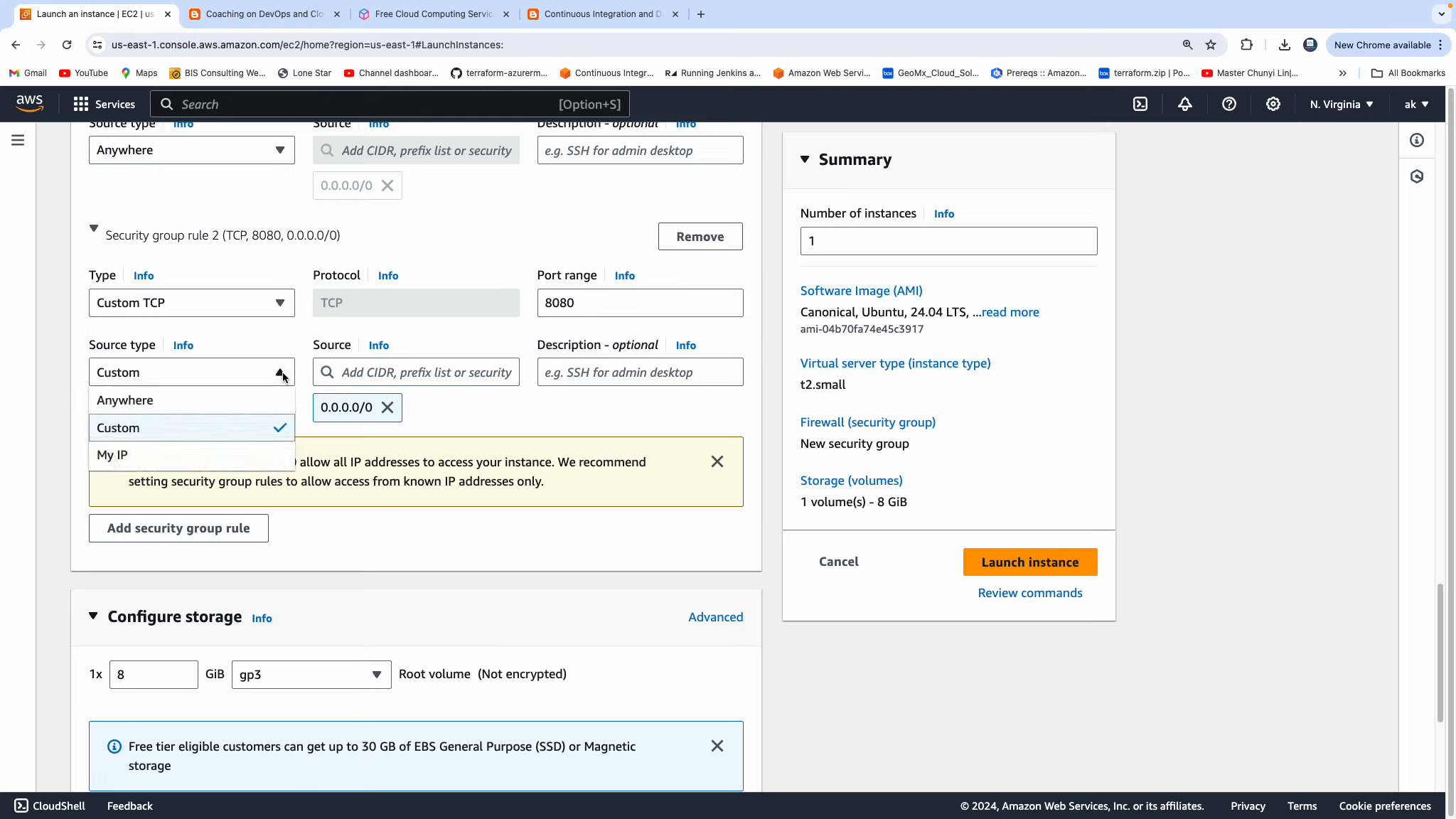
{"action": "left_click", "coordinate": [213, 451]}
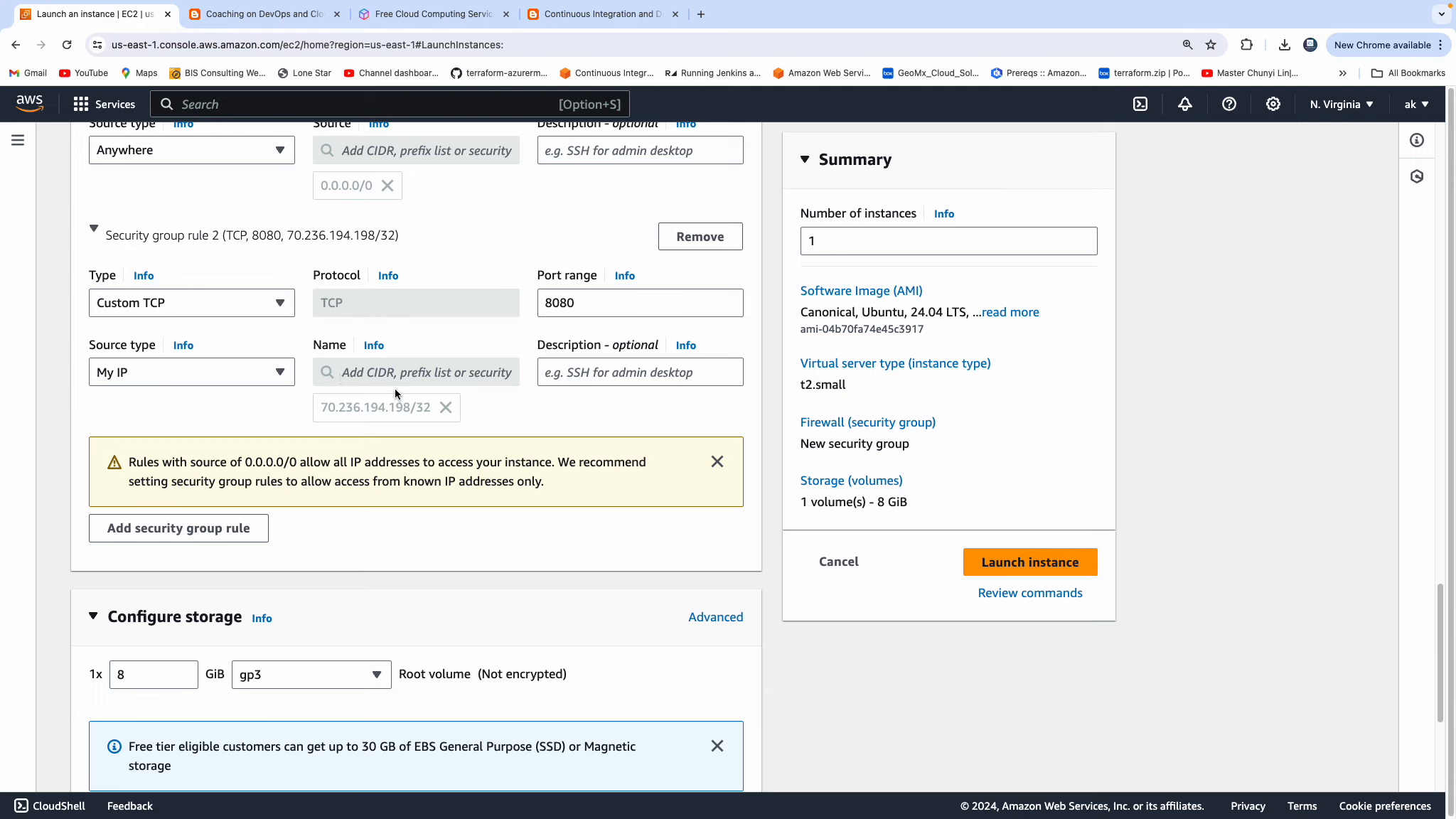
{"action": "left_click", "coordinate": [279, 374]}
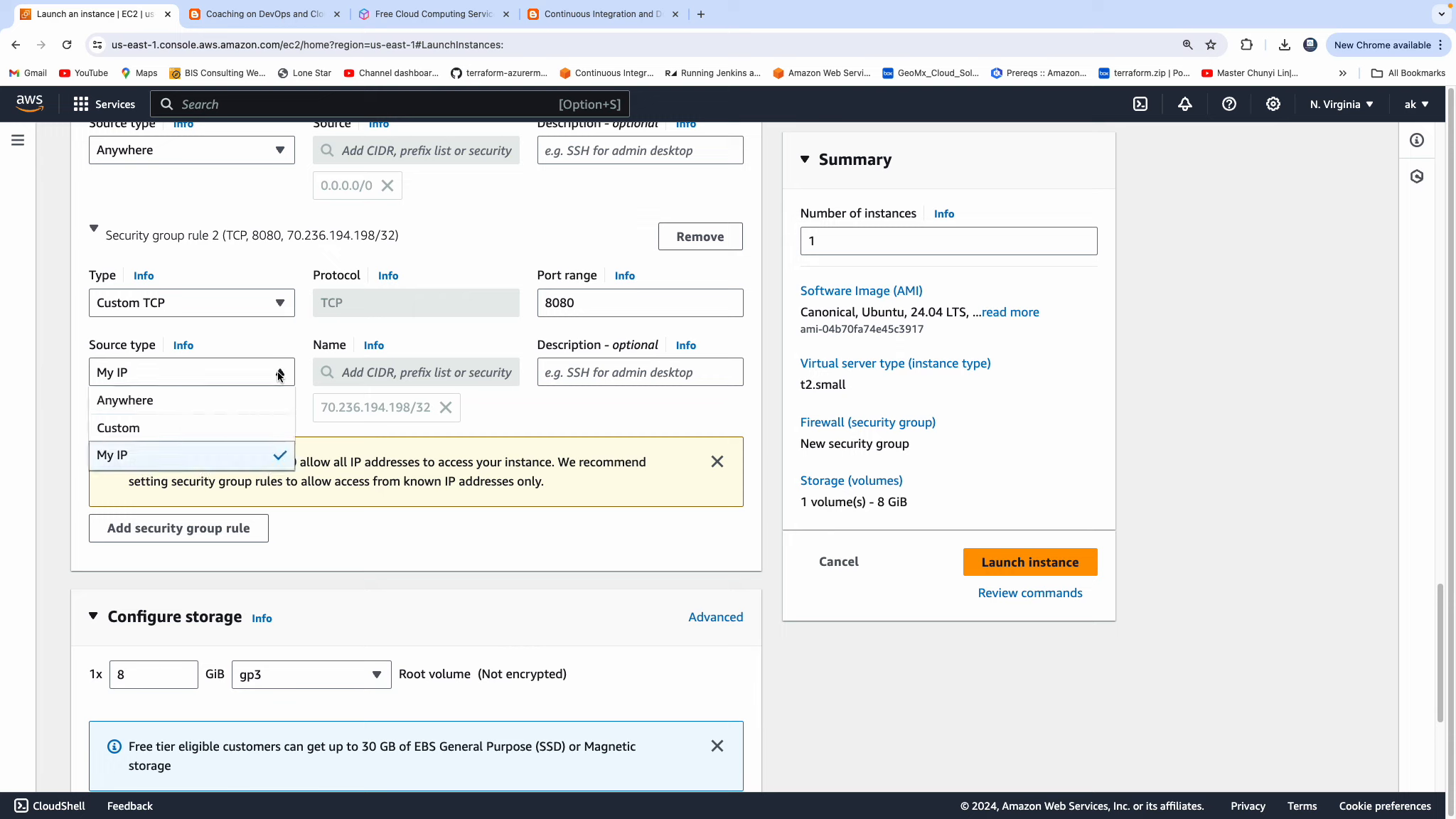
{"action": "left_click", "coordinate": [186, 458]}
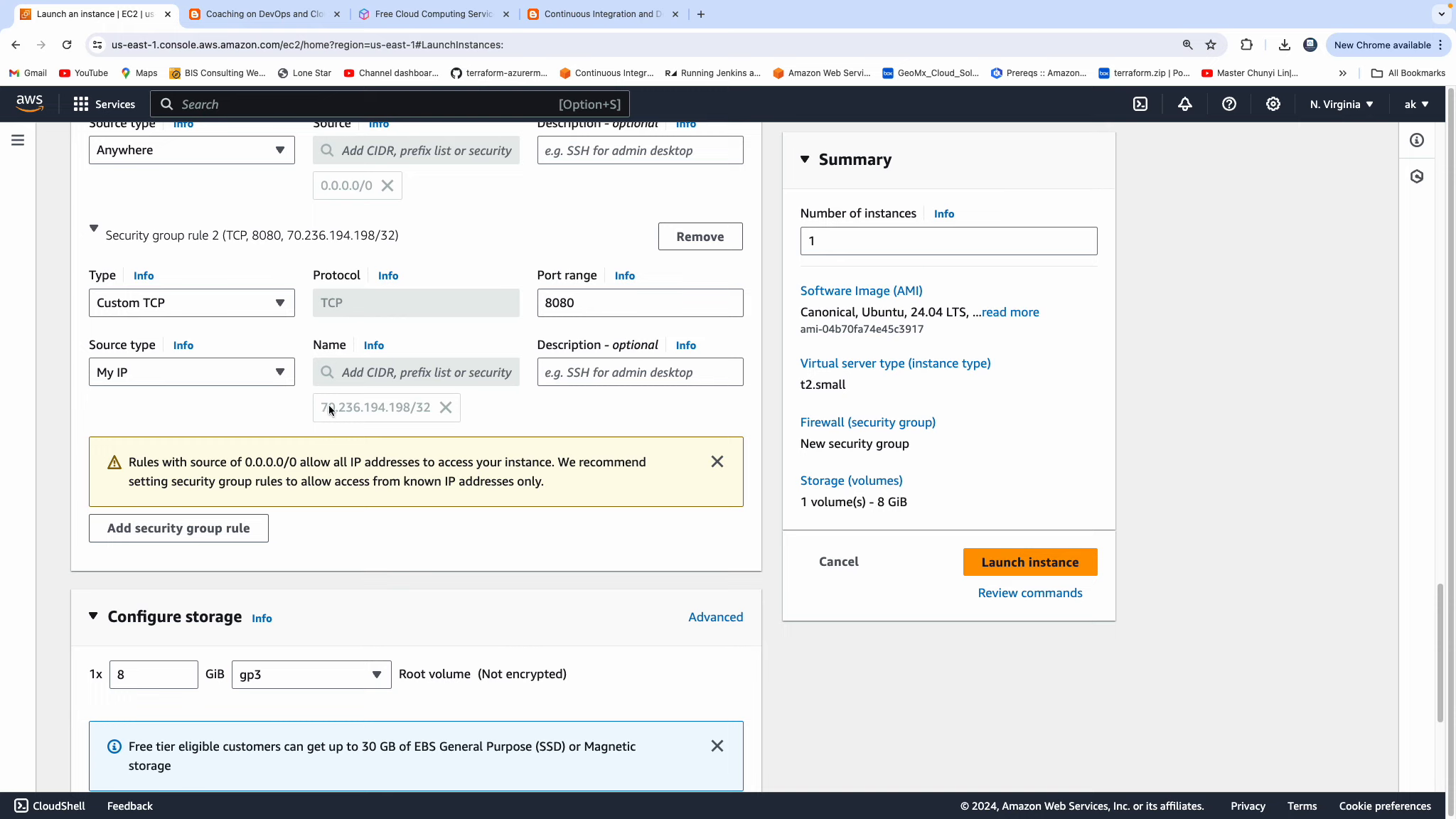
- Set the source type of the port 8080 rule to Anywhere
{"action": "left_click", "coordinate": [283, 376]}
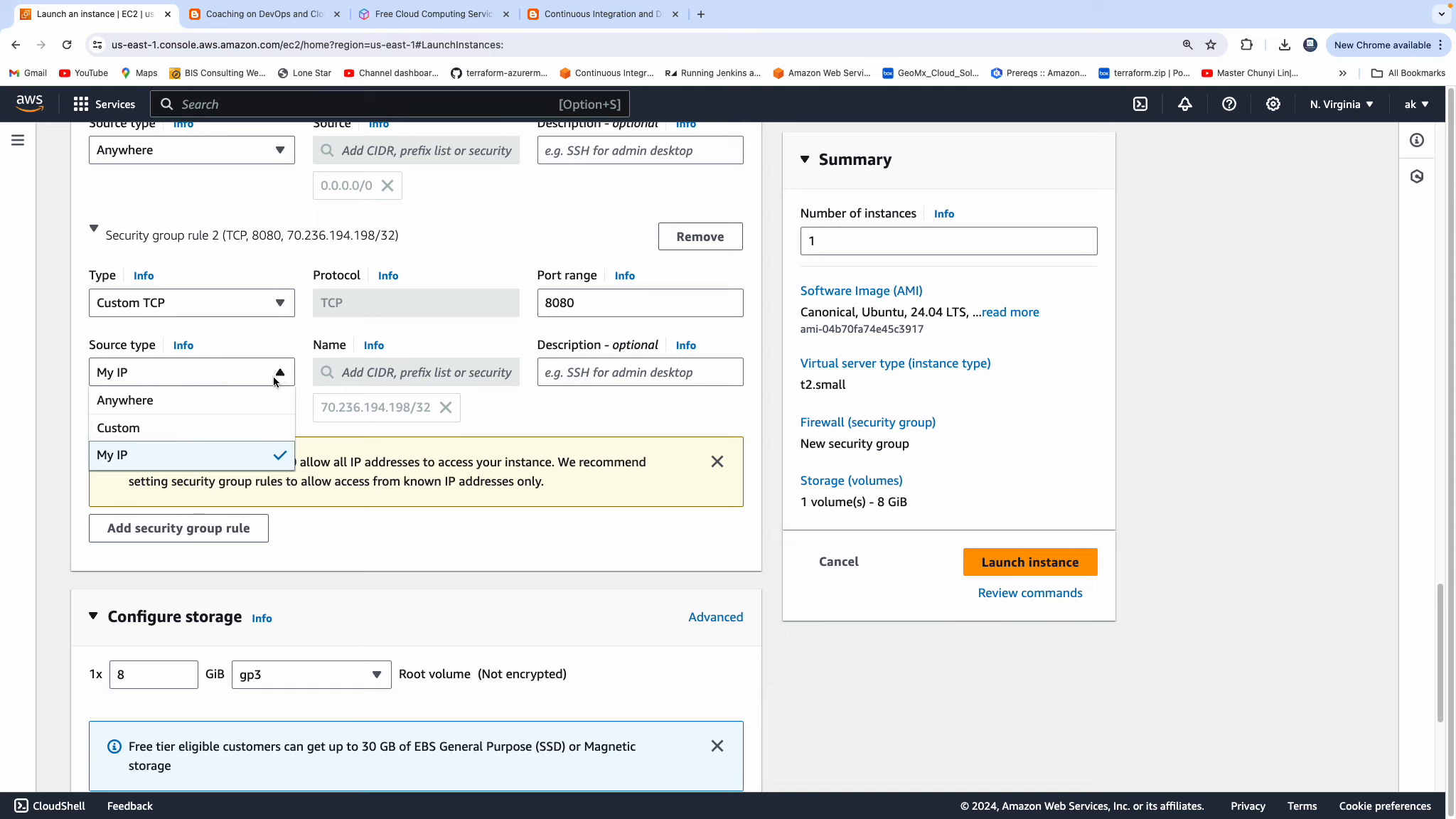
{"action": "left_click", "coordinate": [255, 398]}
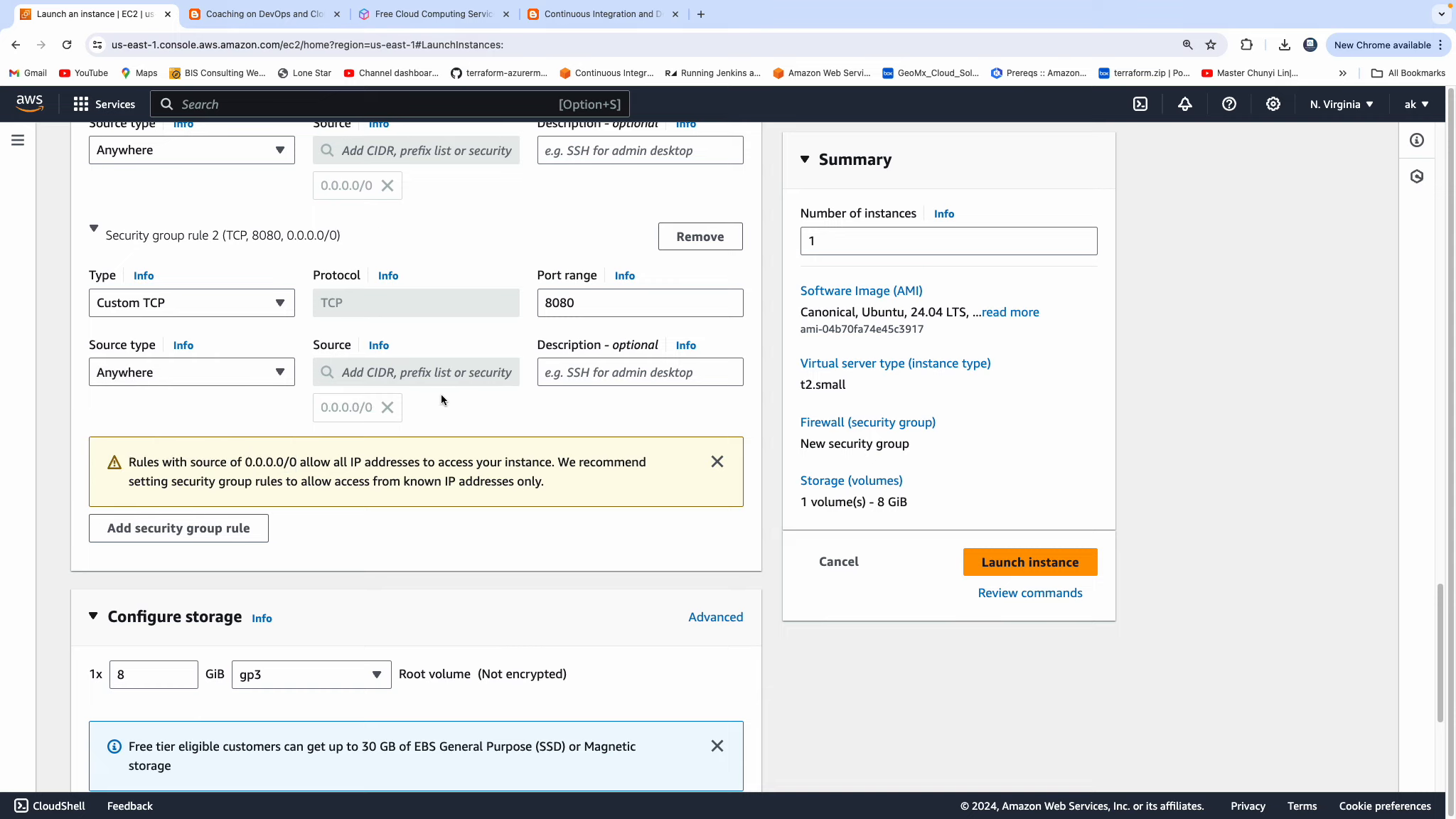
- Set the gp3 root volume size to 20 GiB in the storage configuration
{"action": "scroll", "coordinate": [513, 427], "scroll_direction": "down", "scroll_amount": 3}
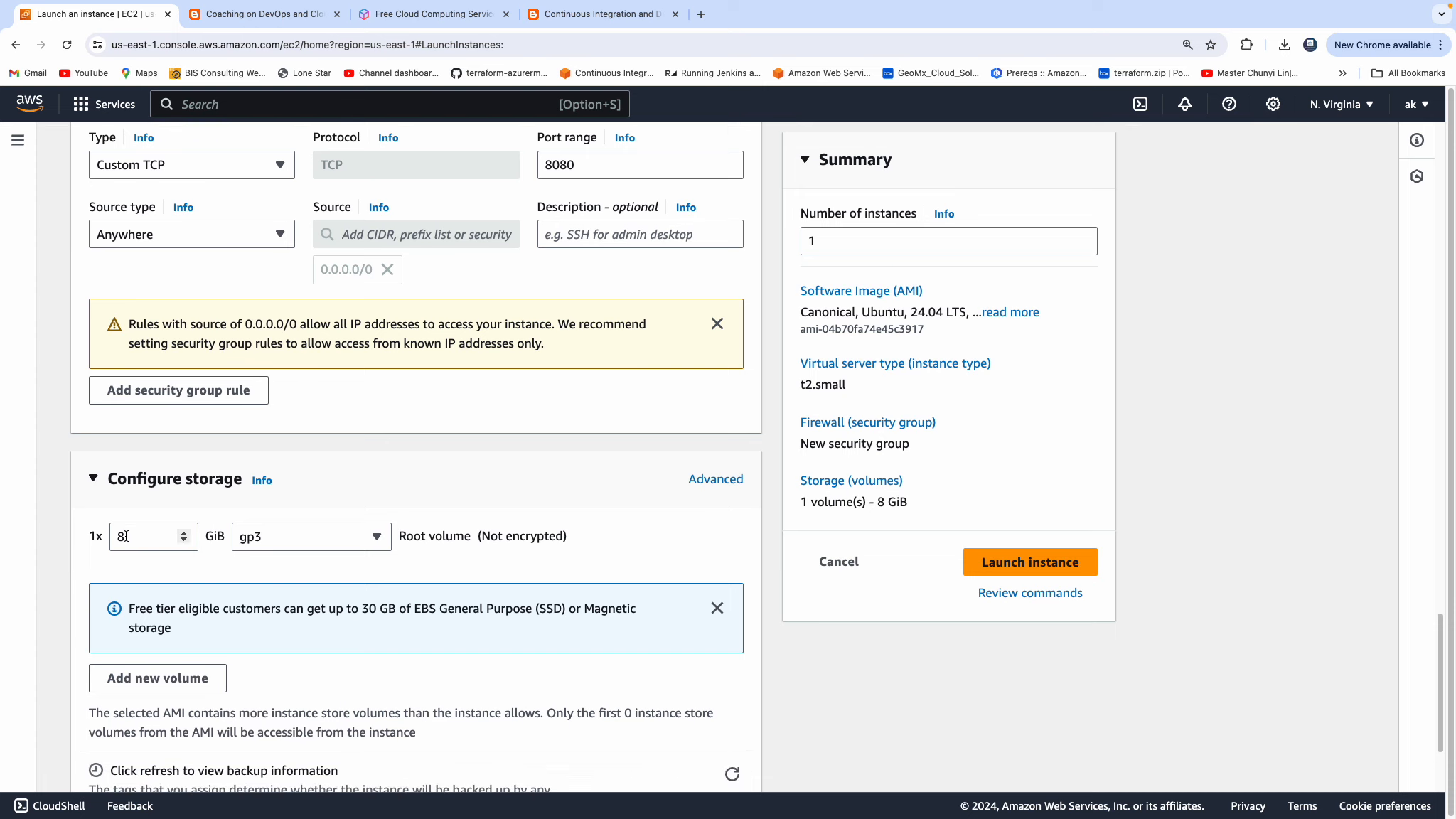
{"action": "left_click", "coordinate": [123, 536]}
{"action": "left_click", "coordinate": [182, 533]}
{"action": "left_click", "coordinate": [182, 533]}
{"action": "left_click", "coordinate": [182, 533]}
{"action": "left_click", "coordinate": [182, 533]}
{"action": "left_click", "coordinate": [182, 533]}
{"action": "left_click", "coordinate": [182, 533]}
{"action": "left_click", "coordinate": [182, 533]}
{"action": "left_click", "coordinate": [182, 533]}
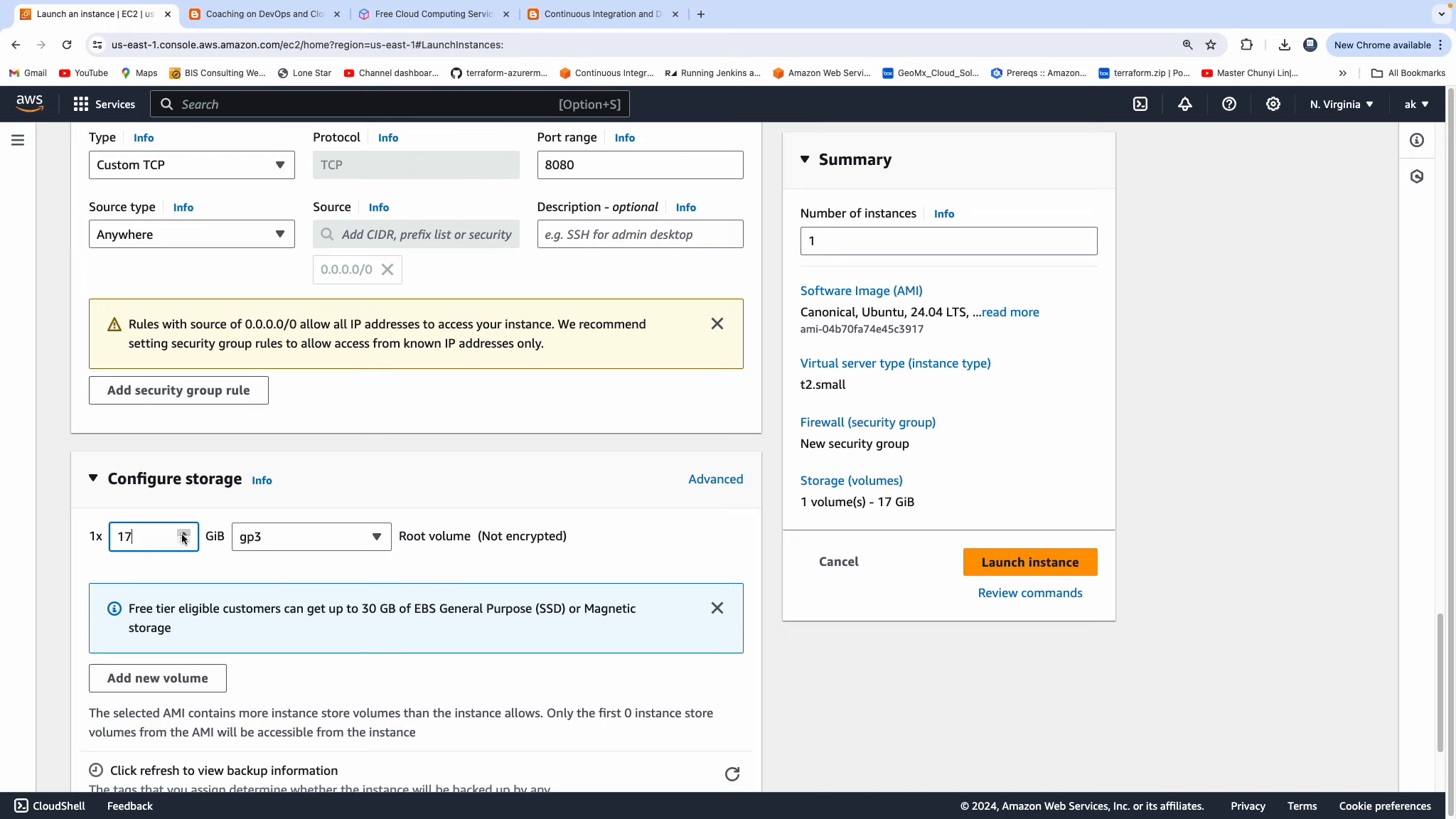
{"action": "left_click", "coordinate": [182, 533]}
{"action": "left_click", "coordinate": [182, 533]}
{"action": "left_click", "coordinate": [182, 533]}
{"action": "scroll", "coordinate": [402, 468], "scroll_direction": "down", "scroll_amount": 1}
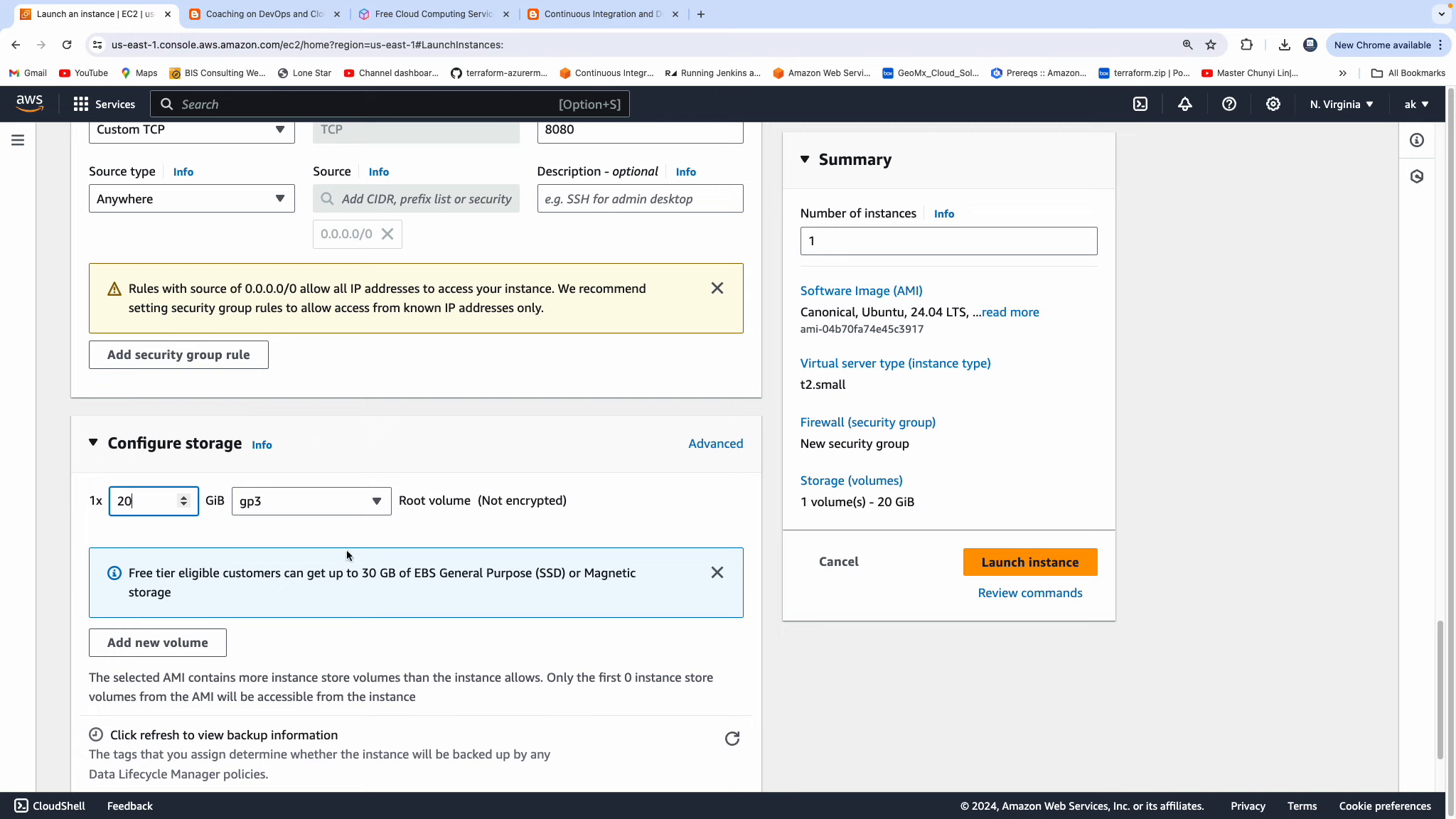
{"action": "scroll", "coordinate": [534, 561], "scroll_direction": "down", "scroll_amount": 2}
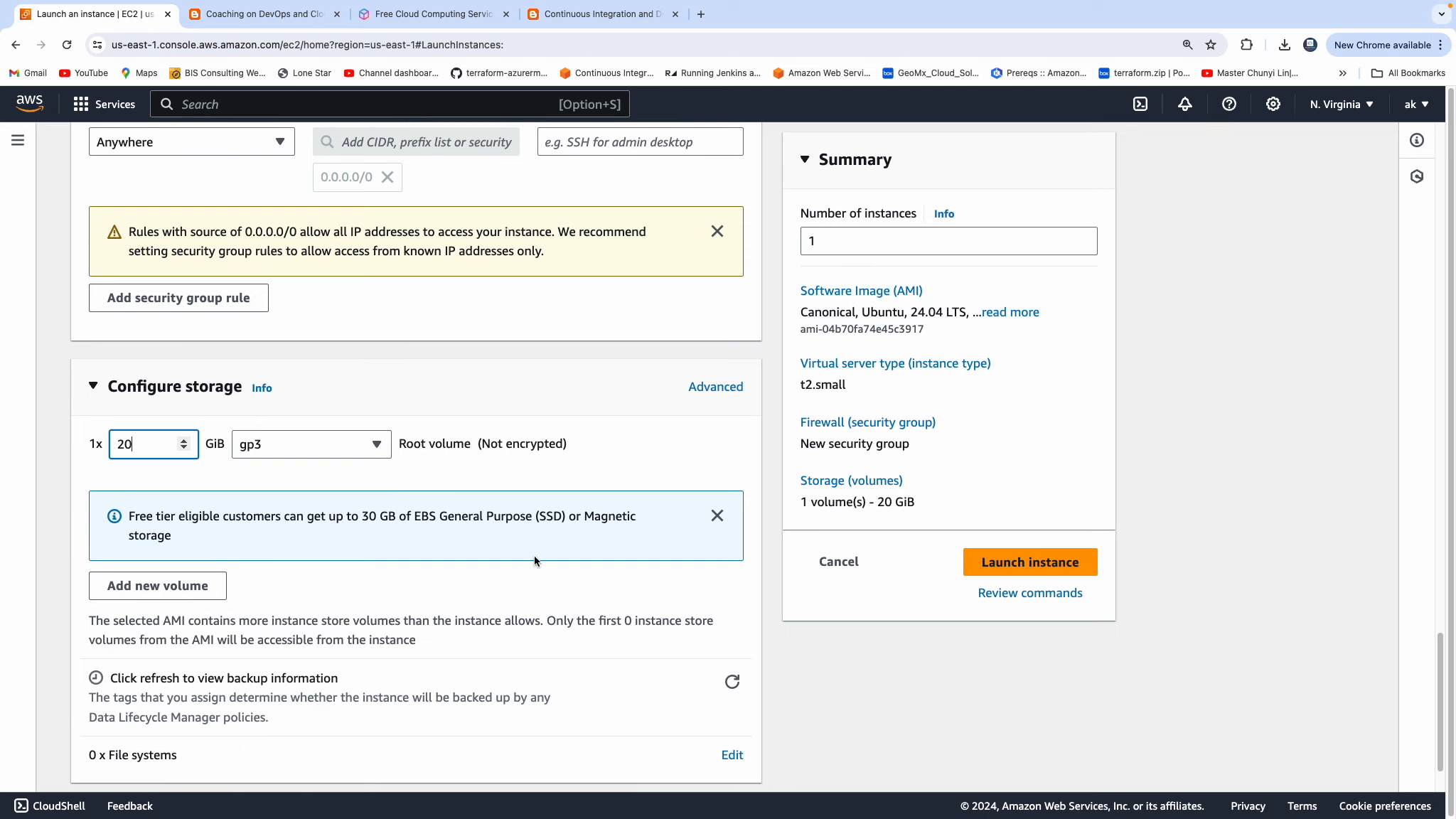
- Try 2 as the number of instances and return it to 1
{"action": "scroll", "coordinate": [535, 561], "scroll_direction": "up", "scroll_amount": 5}
{"action": "scroll", "coordinate": [534, 561], "scroll_direction": "up", "scroll_amount": 2}
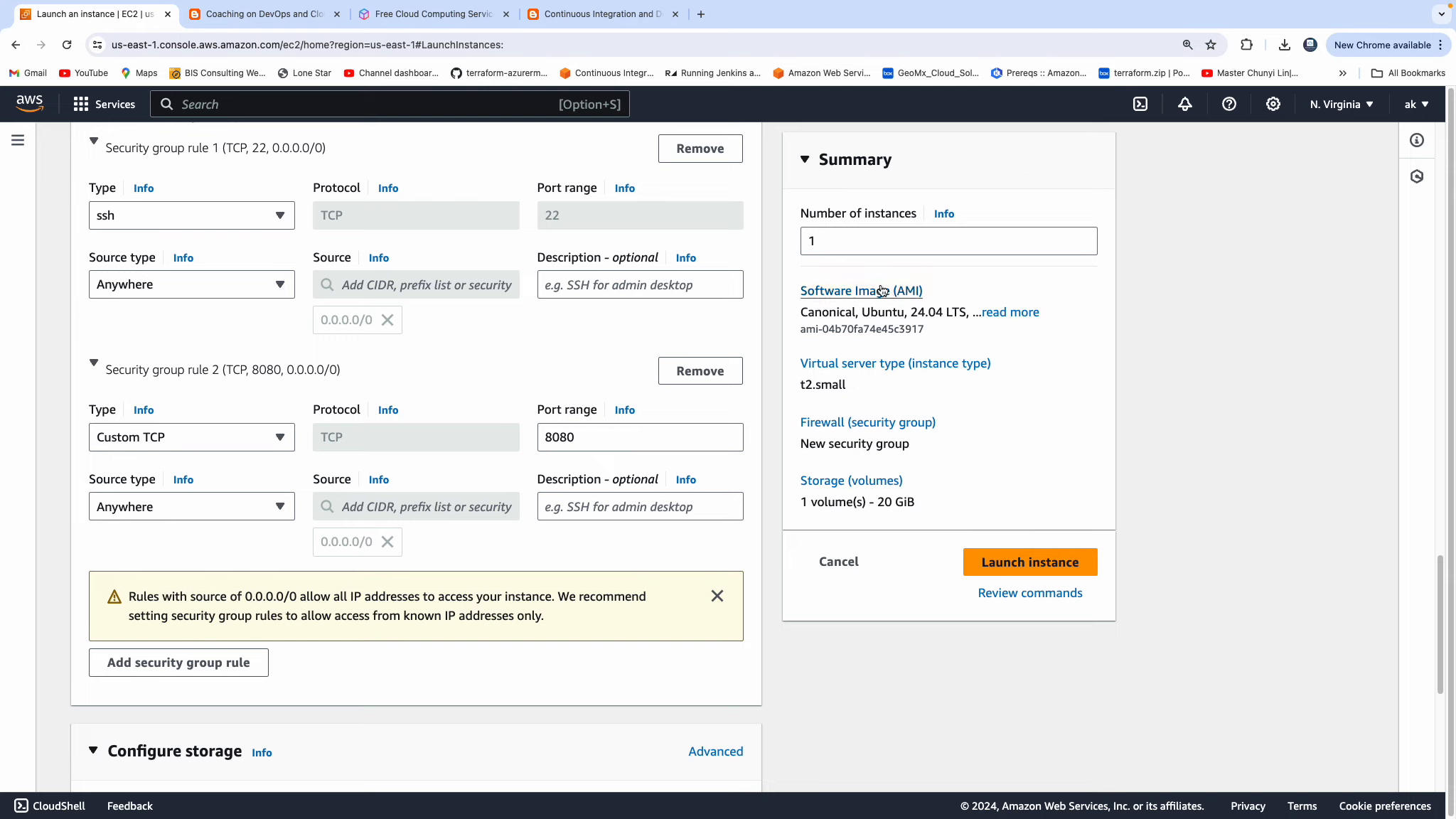
{"action": "left_click", "coordinate": [847, 239]}
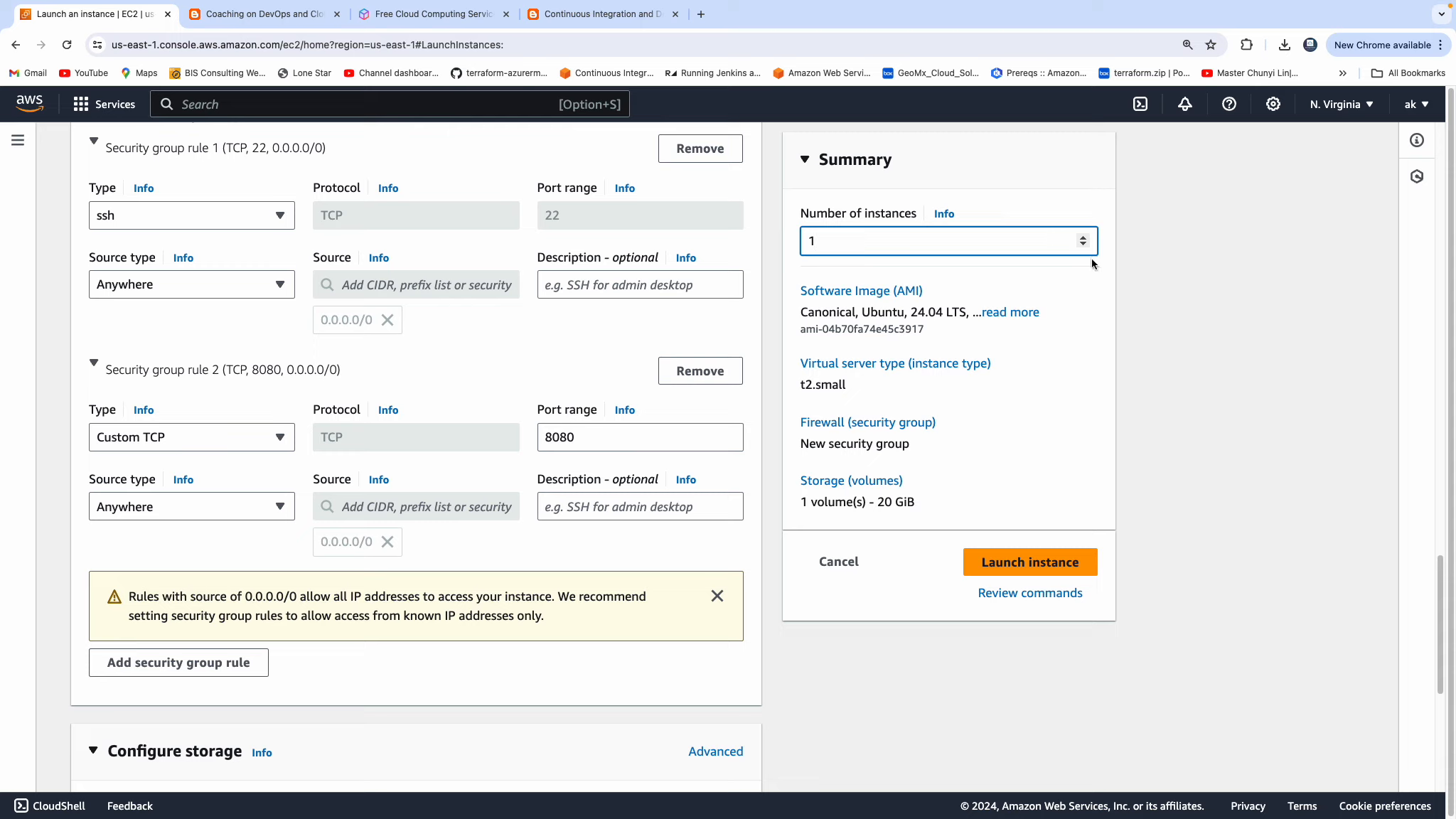
{"action": "left_click", "coordinate": [1082, 238]}
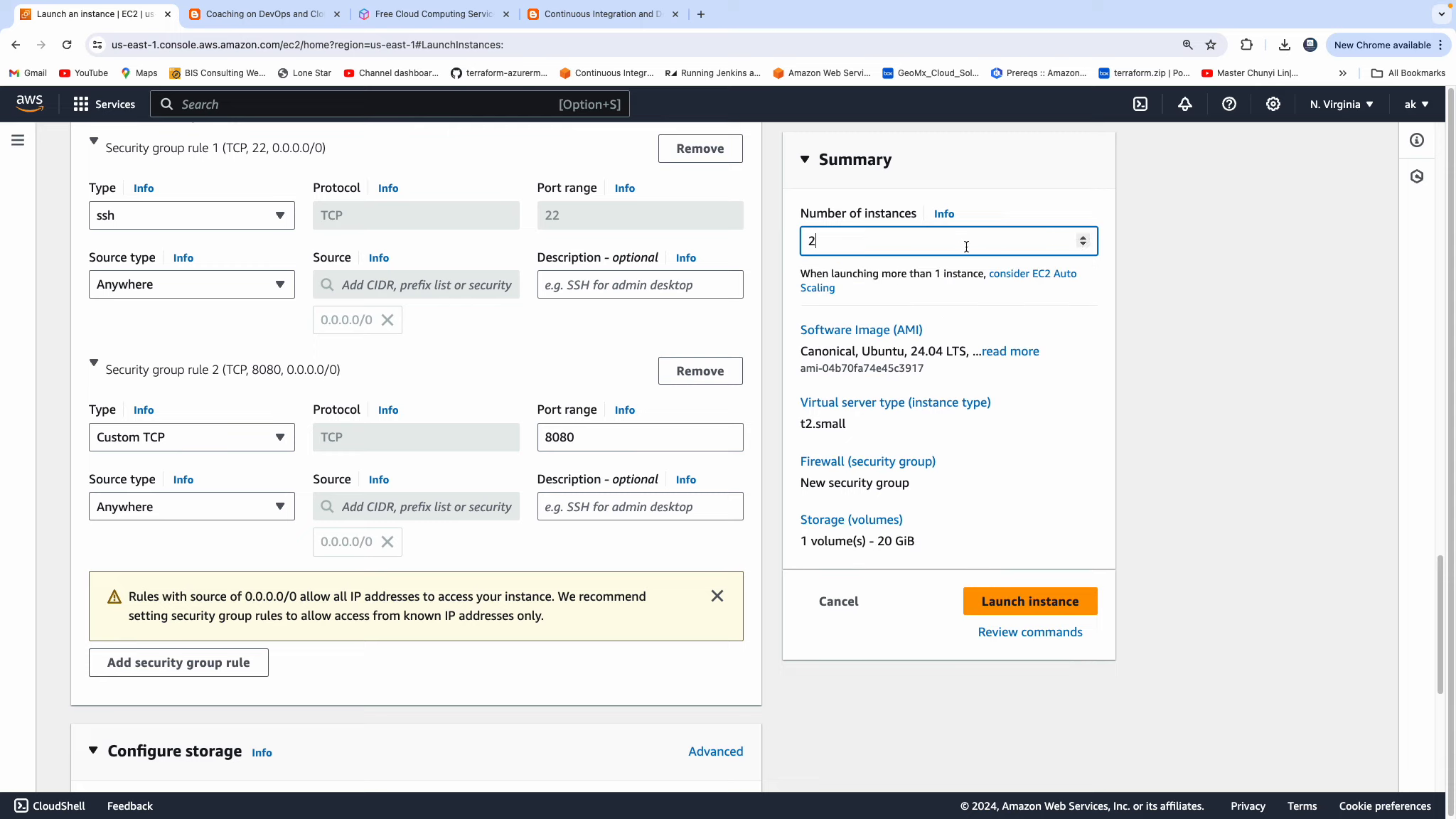
{"action": "double_click", "coordinate": [1081, 237]}
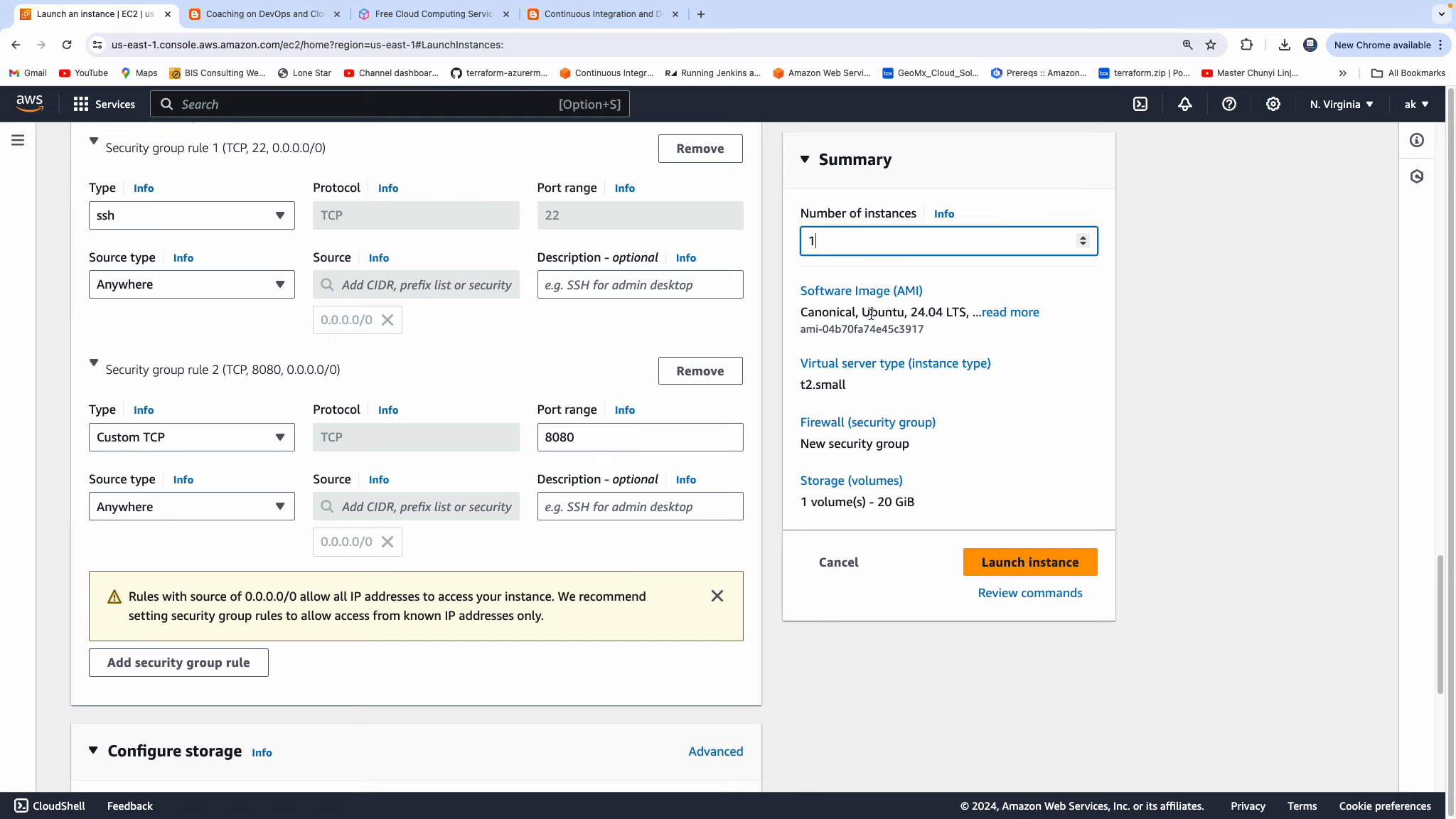
- Review the machine image and instance type in the summary, the inbound security group rules and the storage settings
{"action": "left_click_drag", "start_coordinate": [862, 313], "coordinate": [944, 313]}
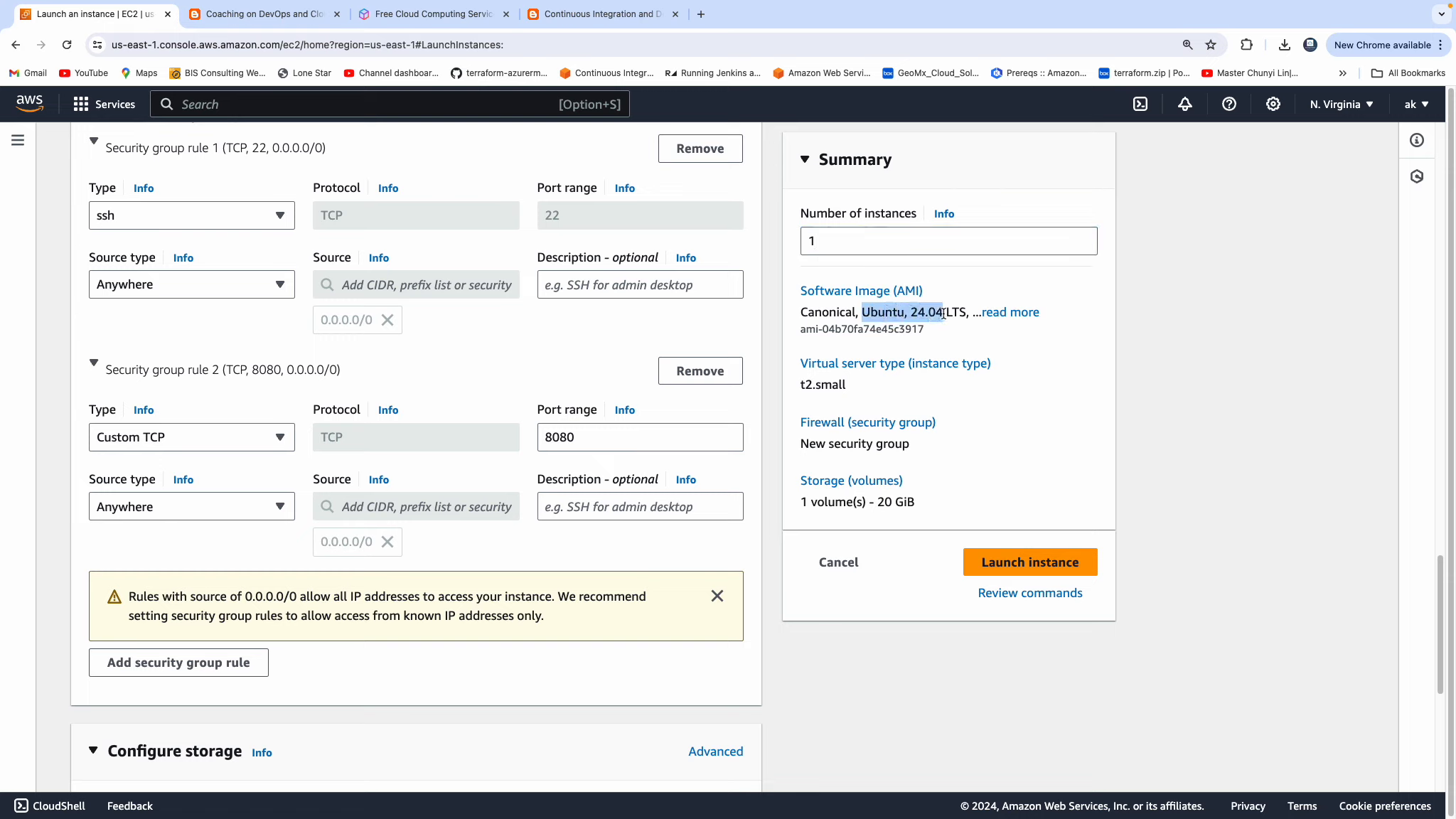
{"action": "left_click", "coordinate": [858, 386]}
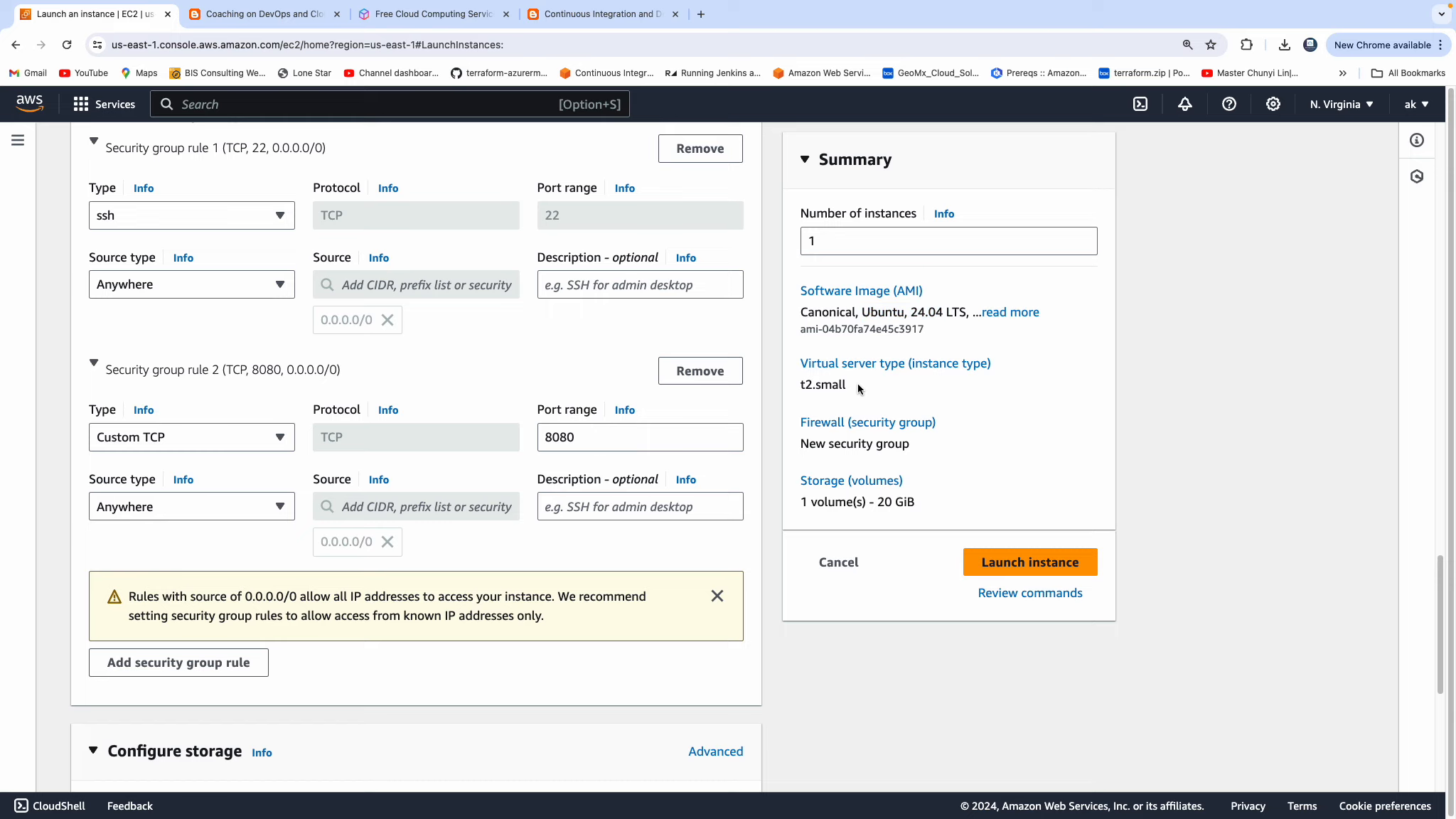
{"action": "left_click_drag", "start_coordinate": [857, 386], "coordinate": [806, 387]}
{"action": "scroll", "coordinate": [474, 382], "scroll_direction": "up", "scroll_amount": 1}
{"action": "scroll", "coordinate": [474, 382], "scroll_direction": "up", "scroll_amount": 1}
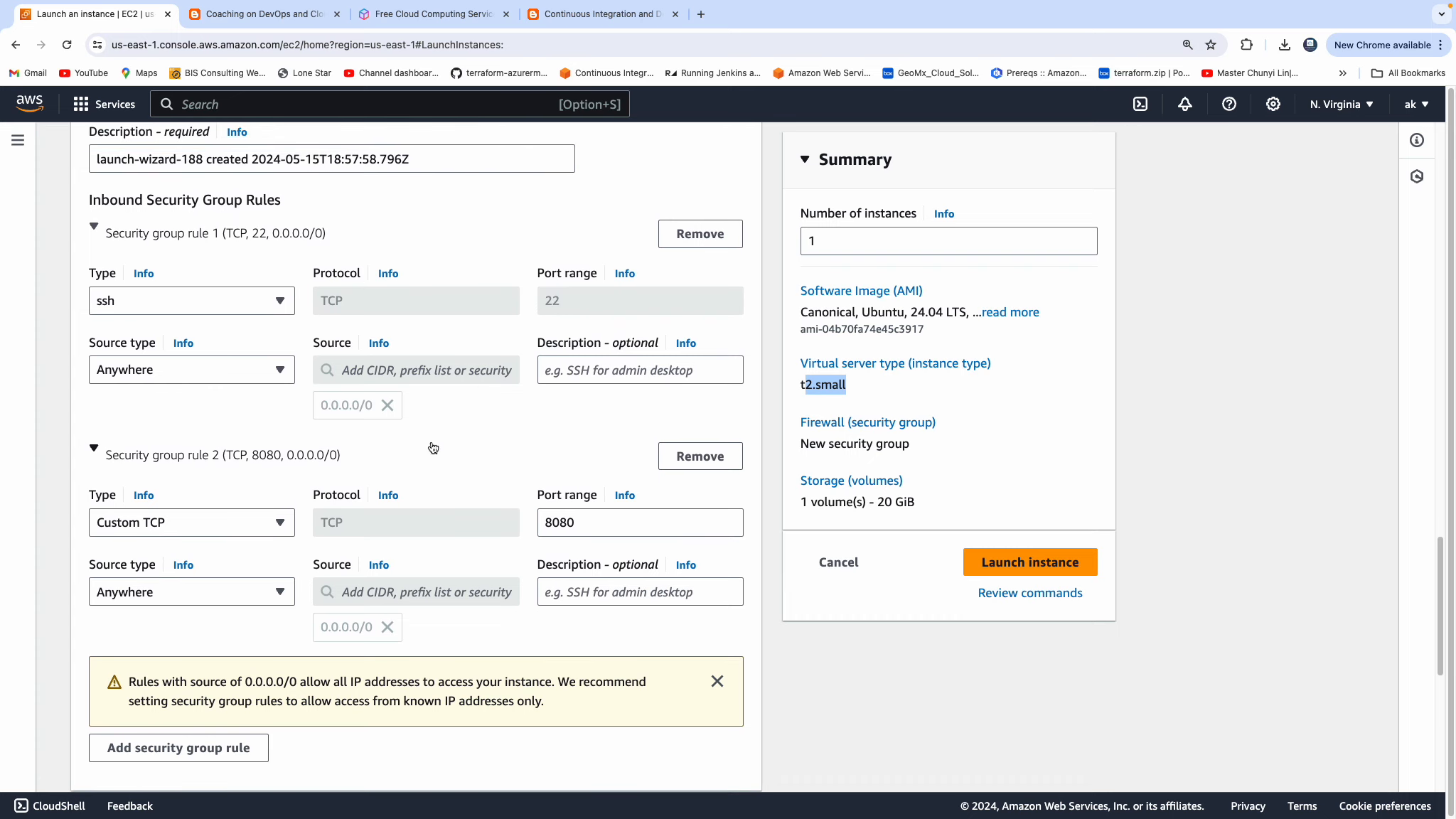
{"action": "scroll", "coordinate": [432, 446], "scroll_direction": "down", "scroll_amount": 1}
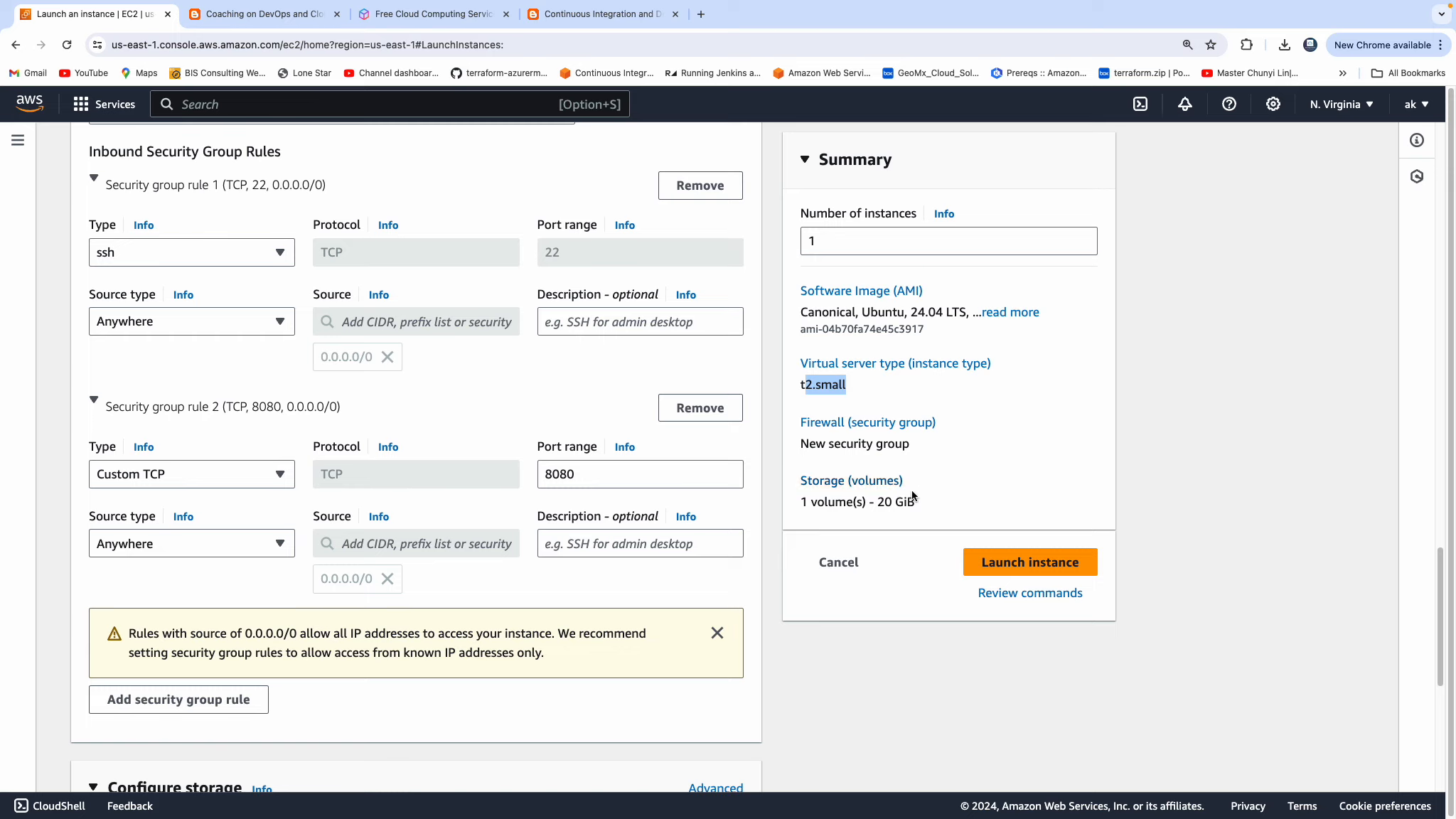
{"action": "scroll", "coordinate": [618, 519], "scroll_direction": "down", "scroll_amount": 7}
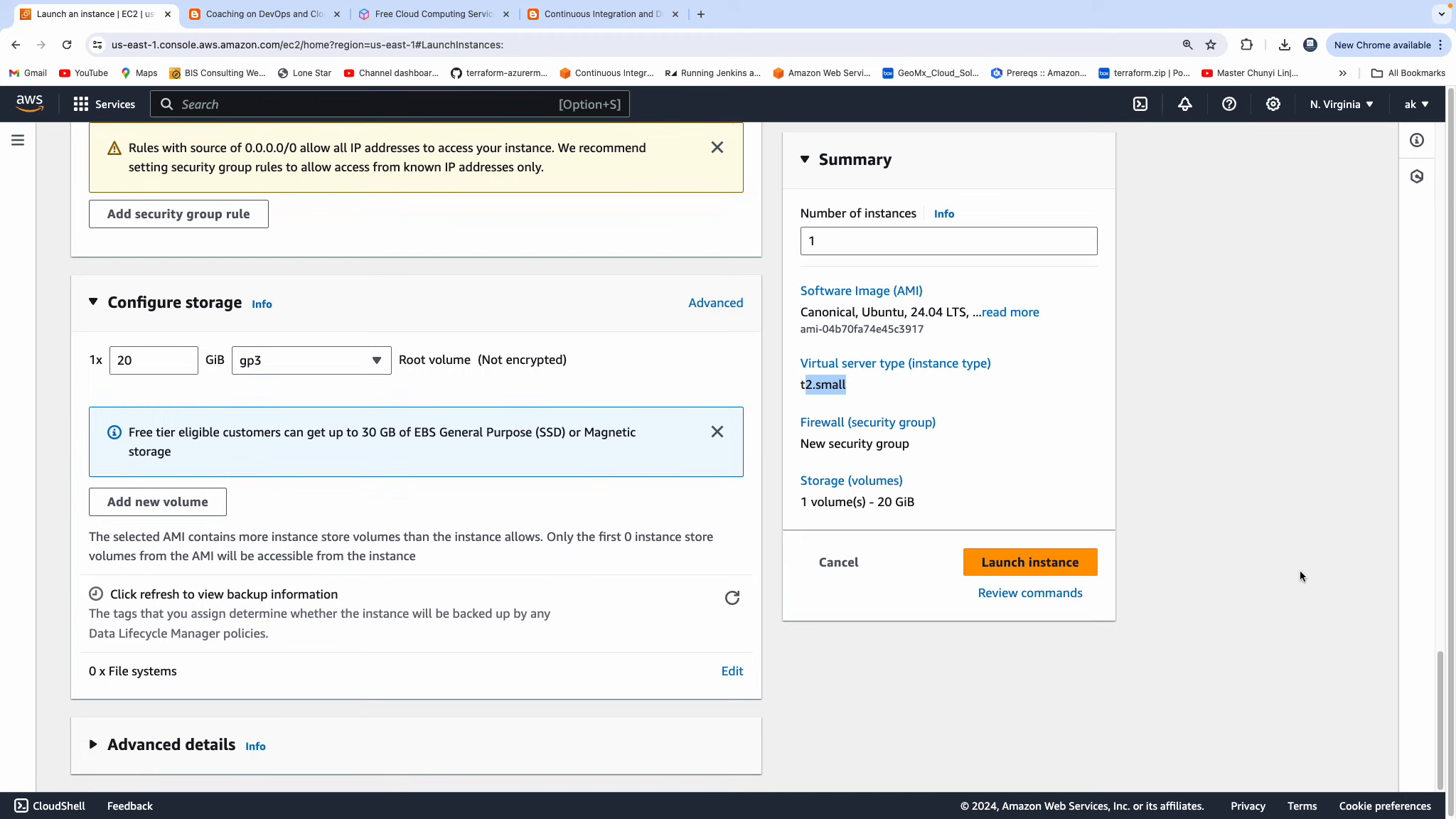
- Launch the configured instance and switch to the coachdevops.com article on setting up an Ubuntu EC2 instance
{"action": "left_click", "coordinate": [1058, 564]}
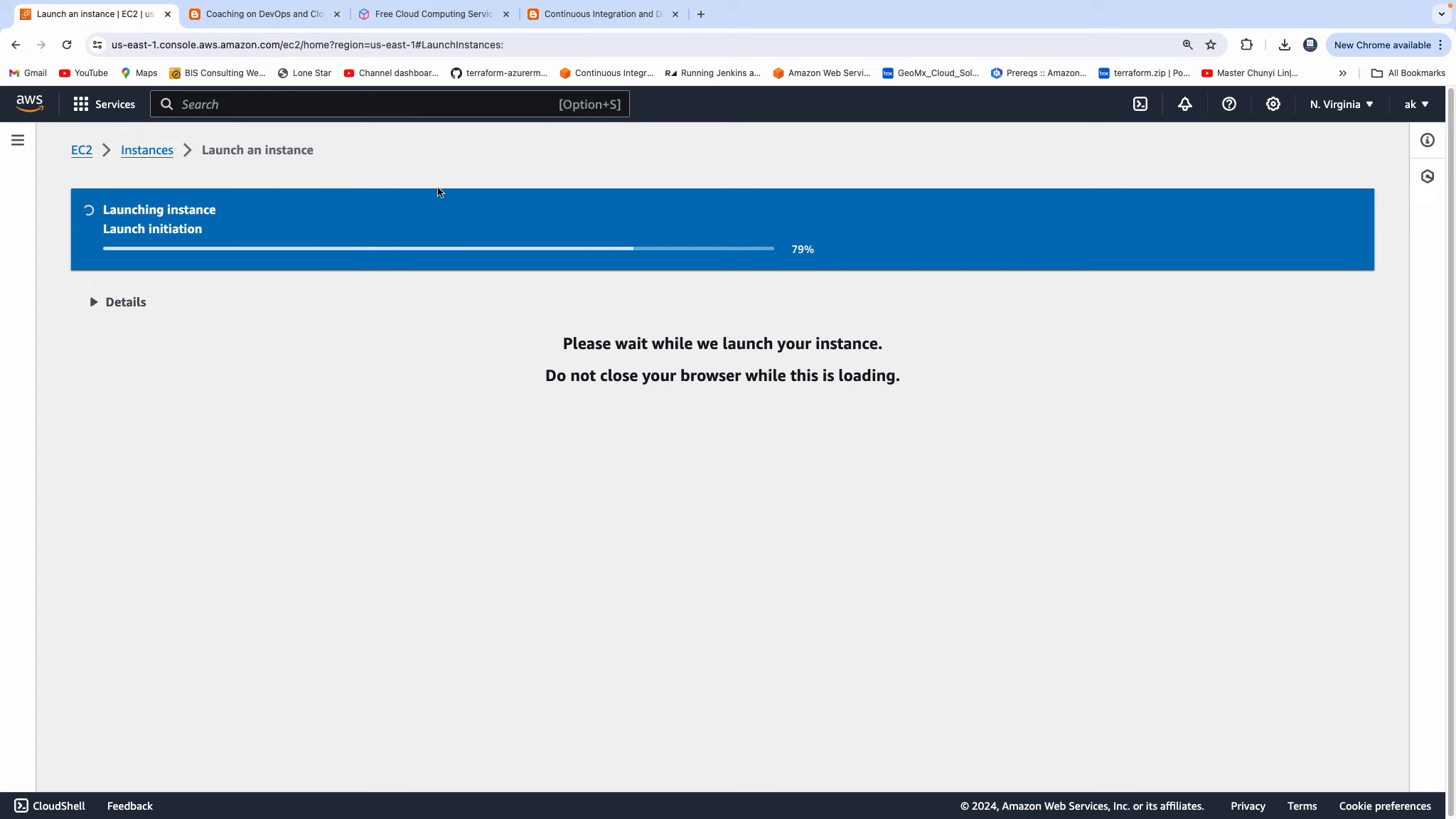
{"action": "left_click", "coordinate": [313, 27]}
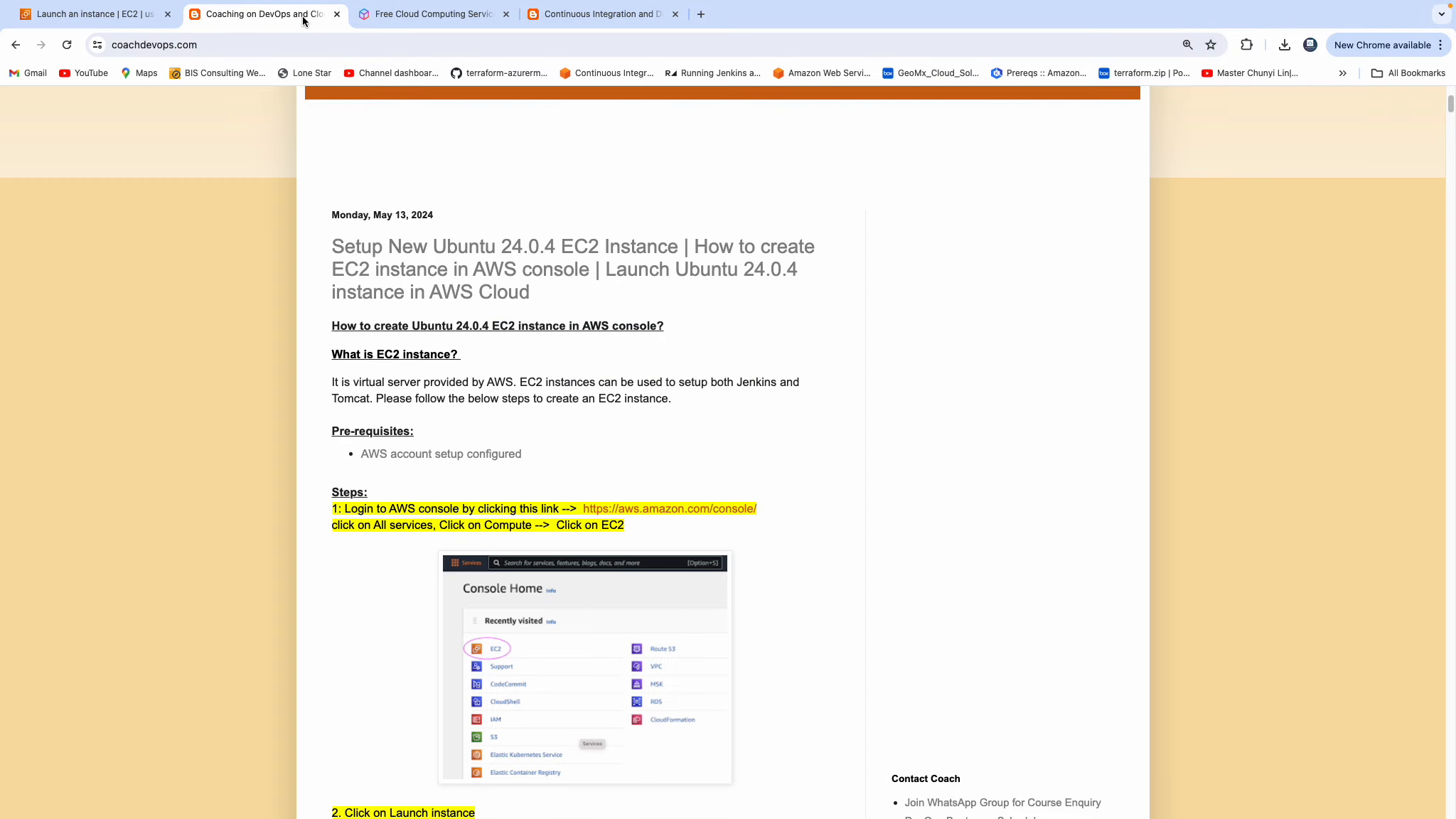
- Review the article's steps for the instance type, key pair, network settings, storage, summary and instance launch
{"action": "scroll", "coordinate": [777, 483], "scroll_direction": "down", "scroll_amount": 5}
{"action": "scroll", "coordinate": [777, 485], "scroll_direction": "down", "scroll_amount": 20}
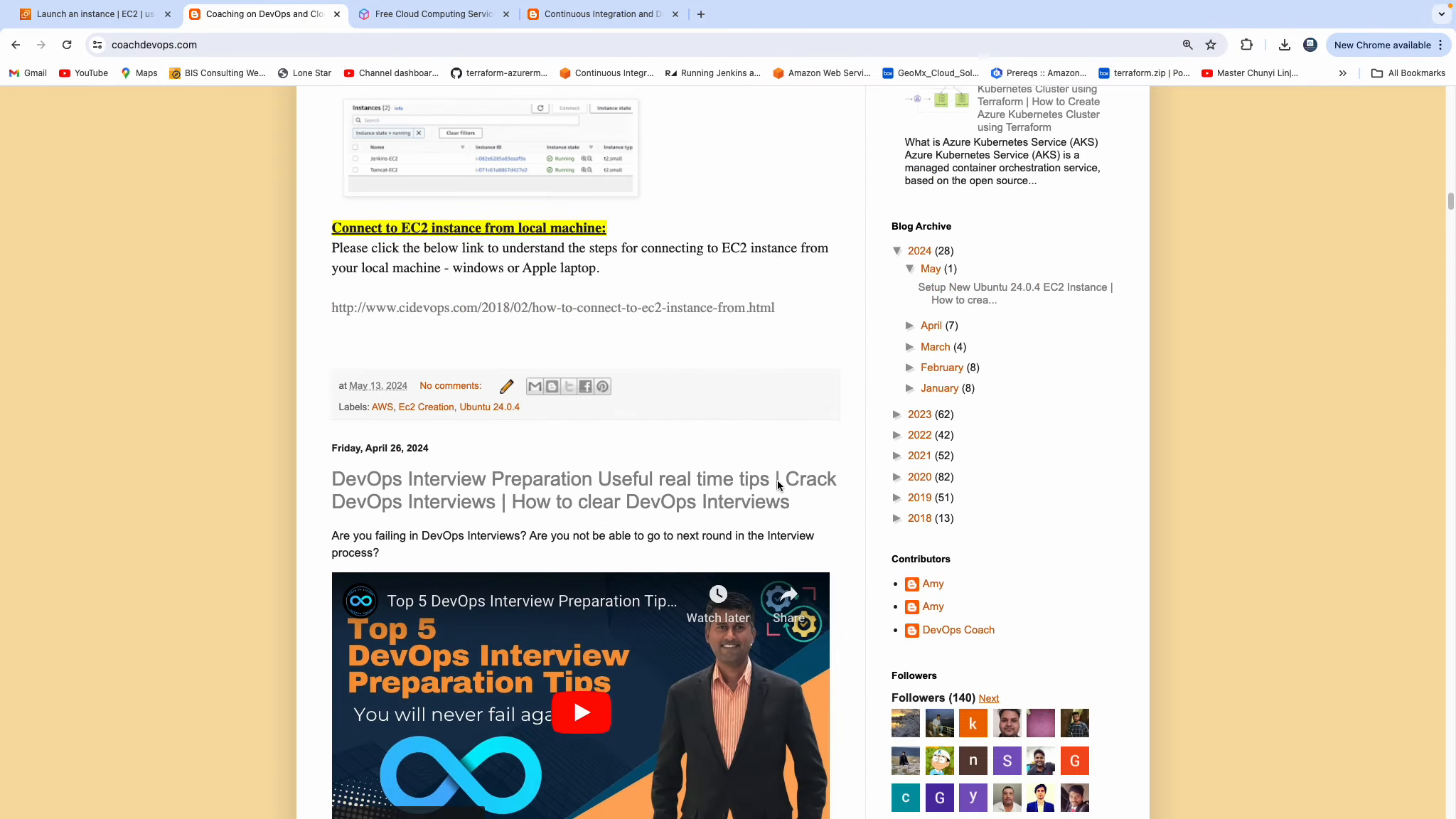
{"action": "scroll", "coordinate": [777, 485], "scroll_direction": "up", "scroll_amount": 5}
{"action": "scroll", "coordinate": [779, 486], "scroll_direction": "up", "scroll_amount": 10}
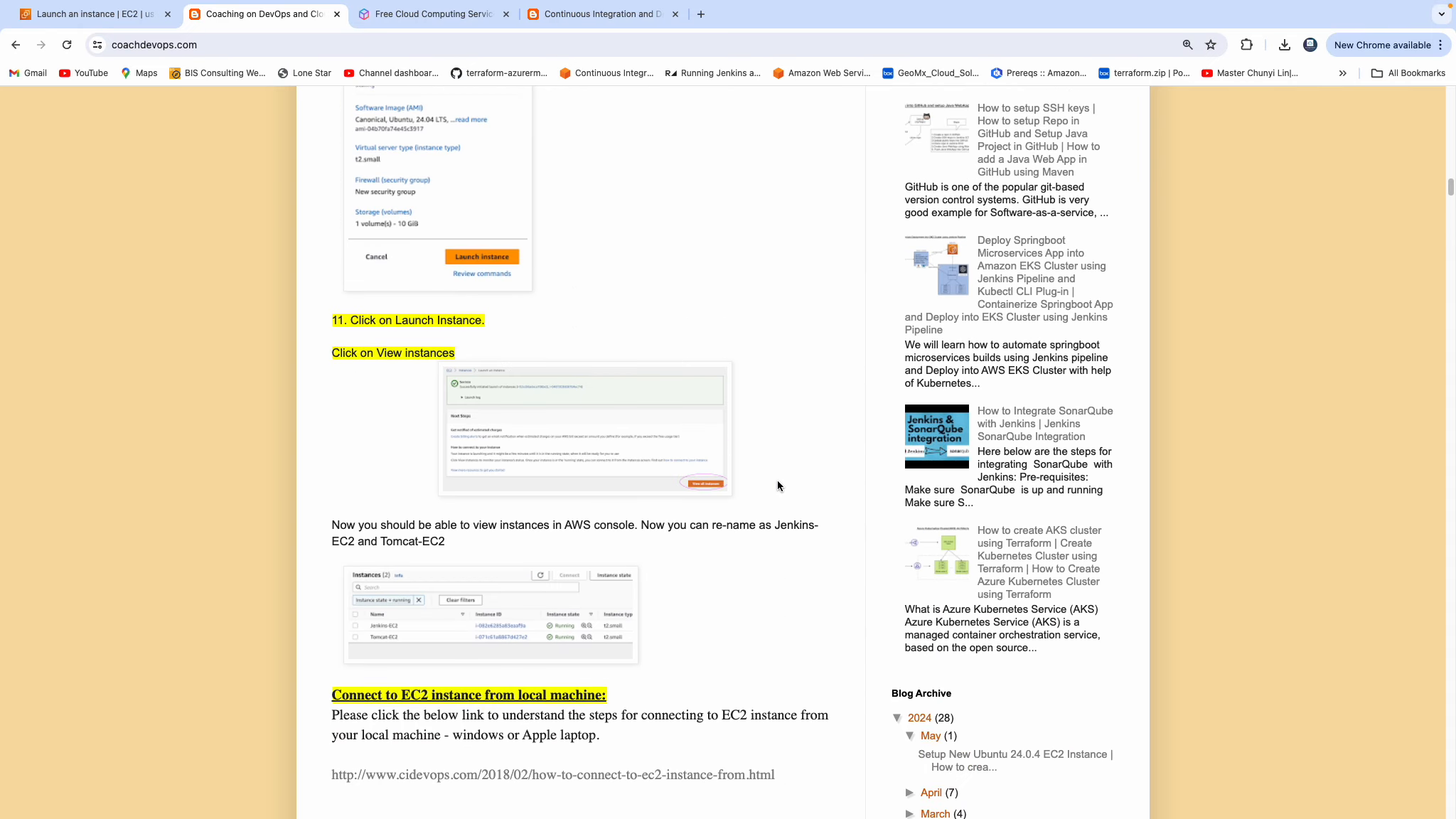
{"action": "scroll", "coordinate": [715, 277], "scroll_direction": "up", "scroll_amount": 15}
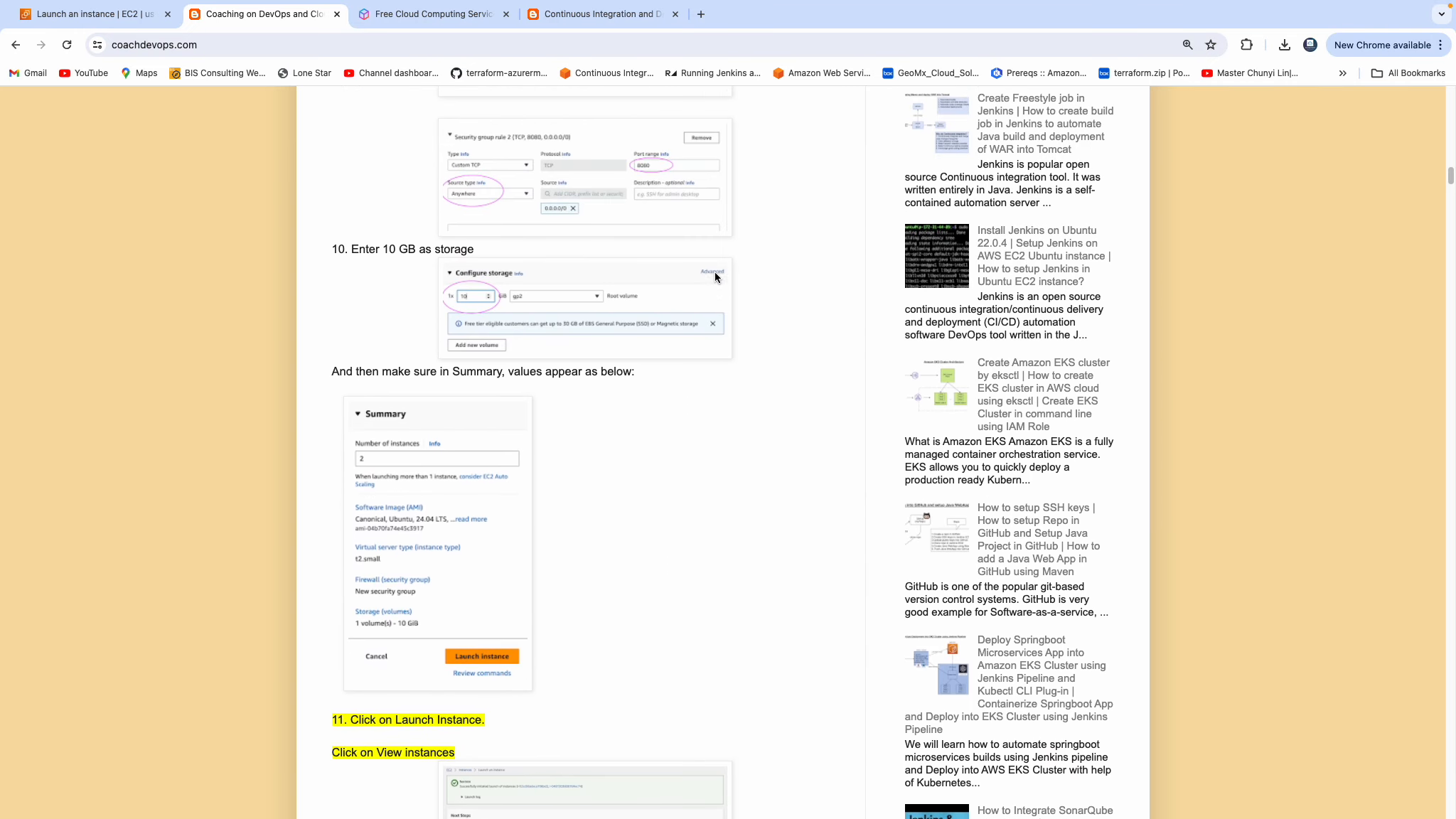
{"action": "scroll", "coordinate": [716, 277], "scroll_direction": "up", "scroll_amount": 6}
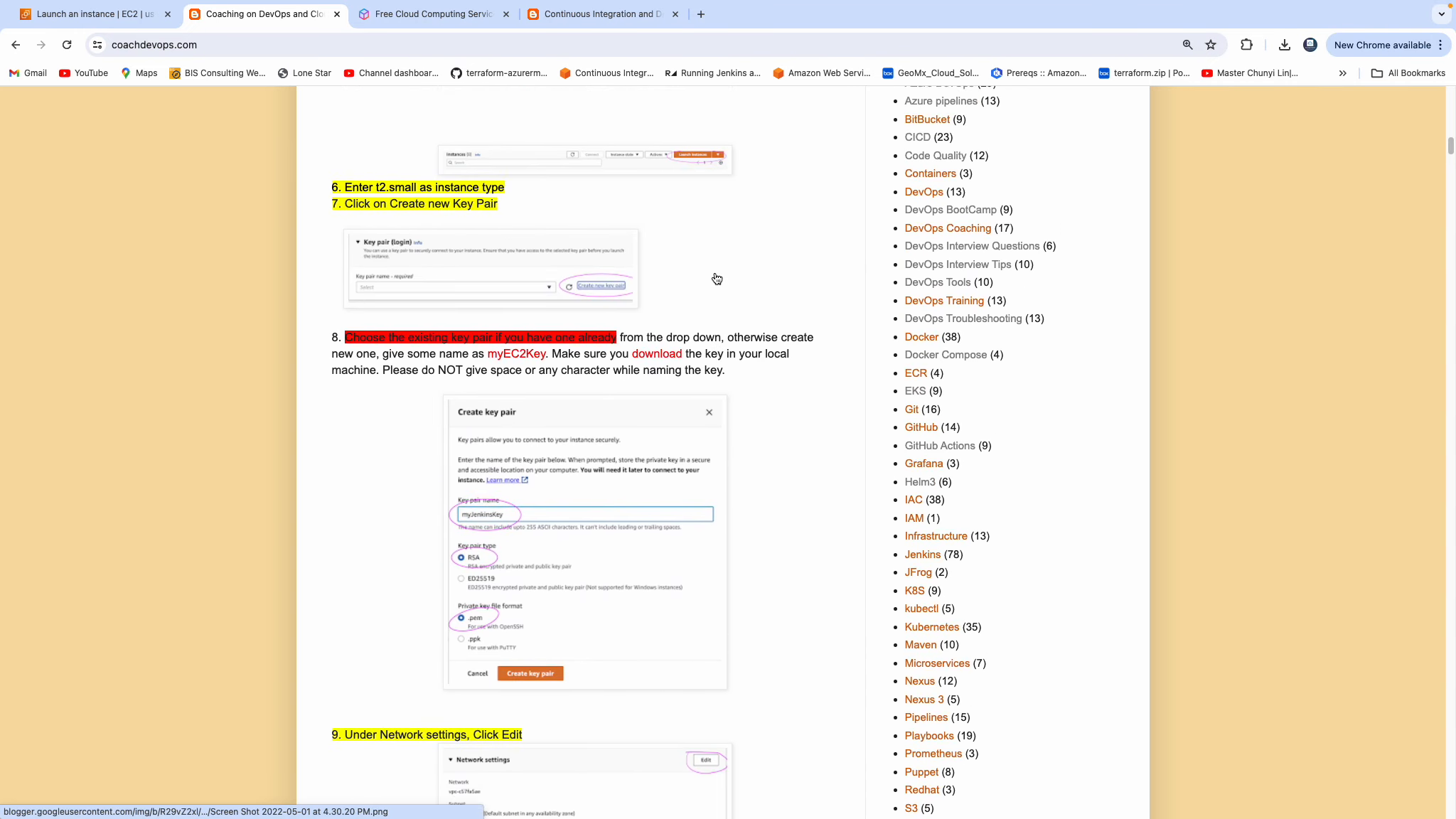
{"action": "scroll", "coordinate": [715, 277], "scroll_direction": "down", "scroll_amount": 12}
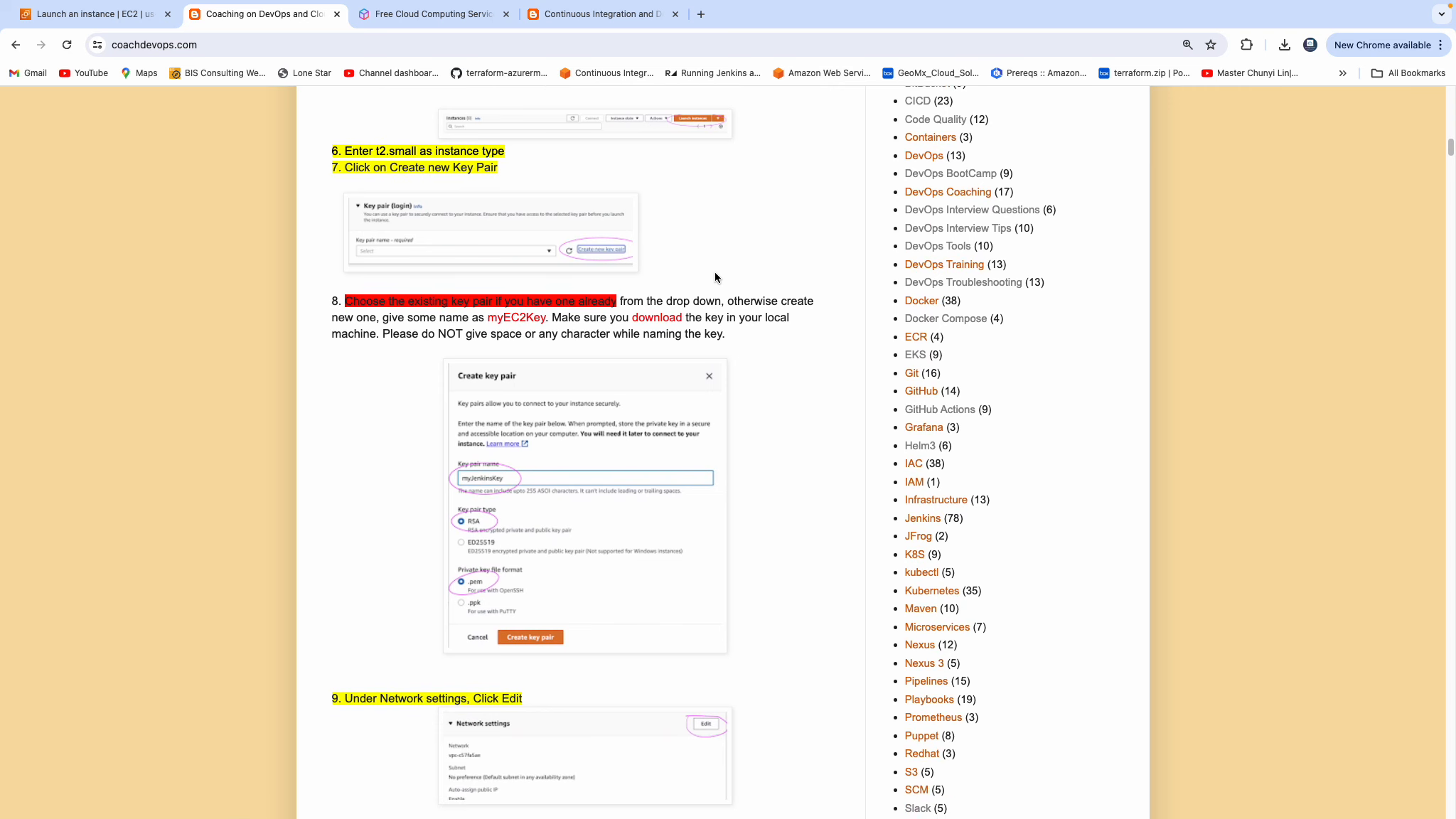
{"action": "scroll", "coordinate": [716, 277], "scroll_direction": "down", "scroll_amount": 5}
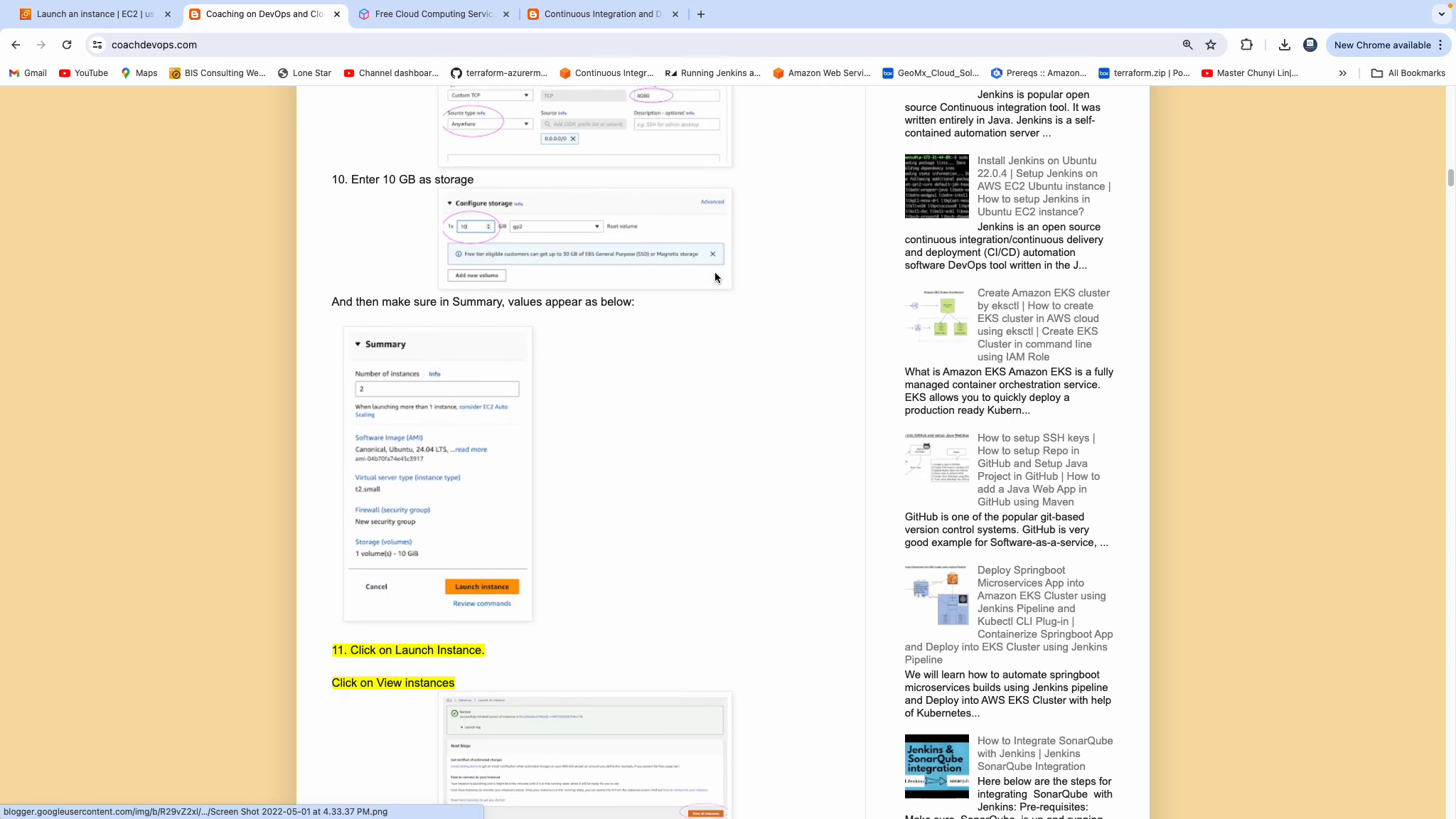
{"action": "scroll", "coordinate": [715, 277], "scroll_direction": "down", "scroll_amount": 4}
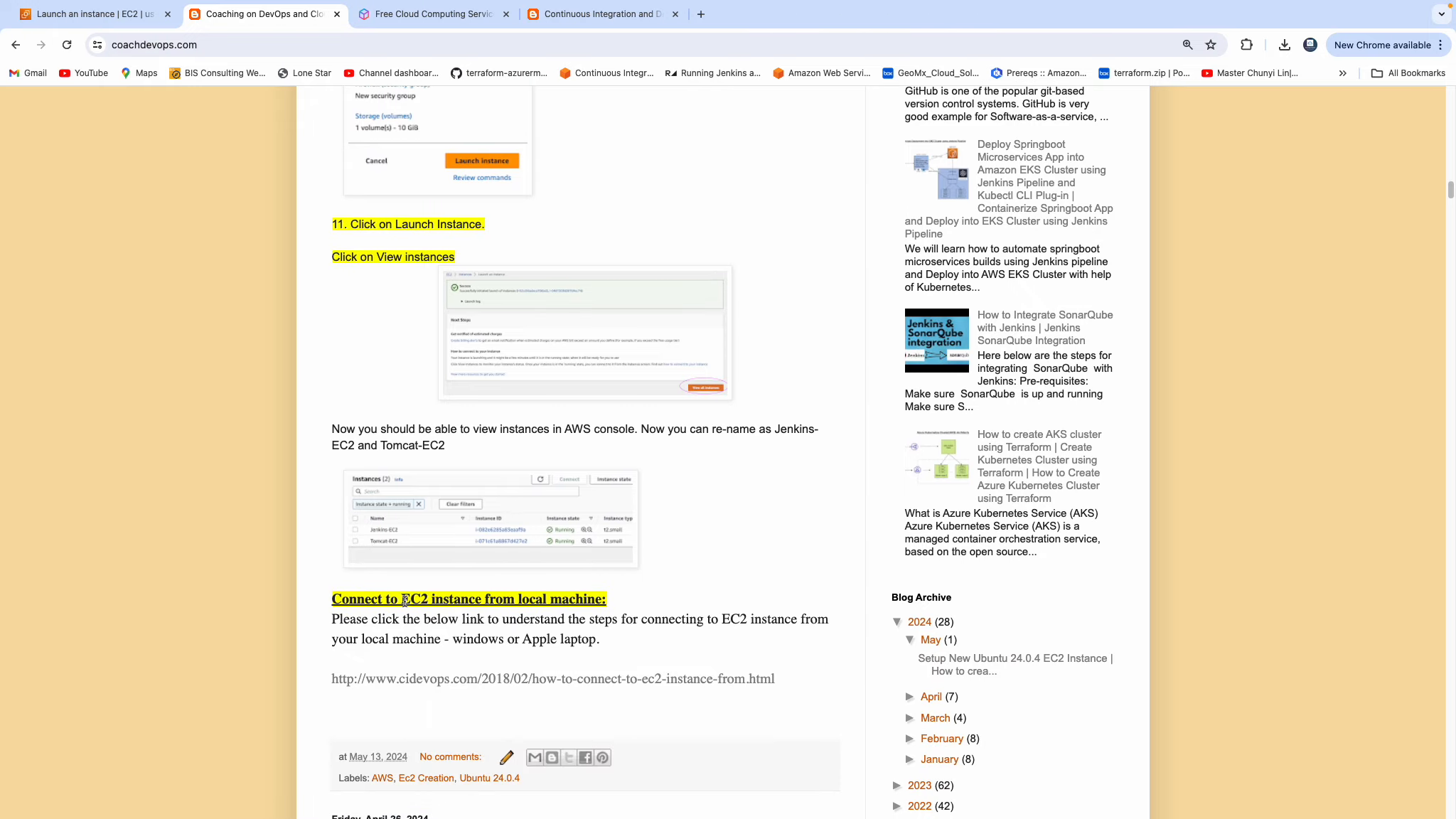
- Open the linked cidevops.com guide on connecting to an EC2 instance and read its prerequisites, Windows instructions and Mac instructions
{"action": "left_click_drag", "start_coordinate": [402, 599], "coordinate": [561, 602]}
{"action": "left_click", "coordinate": [525, 678]}
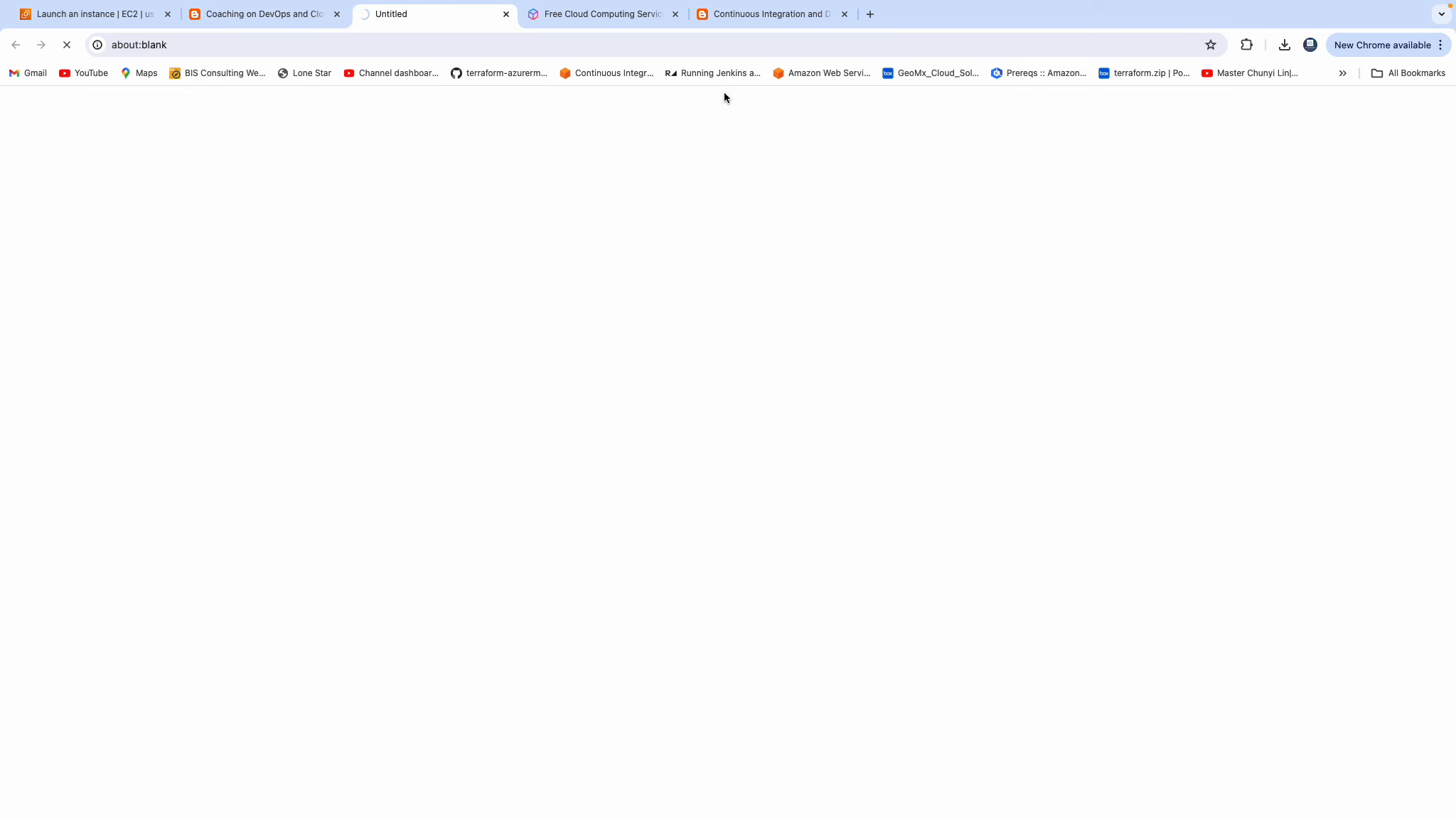
{"action": "scroll", "coordinate": [626, 409], "scroll_direction": "down", "scroll_amount": 1}
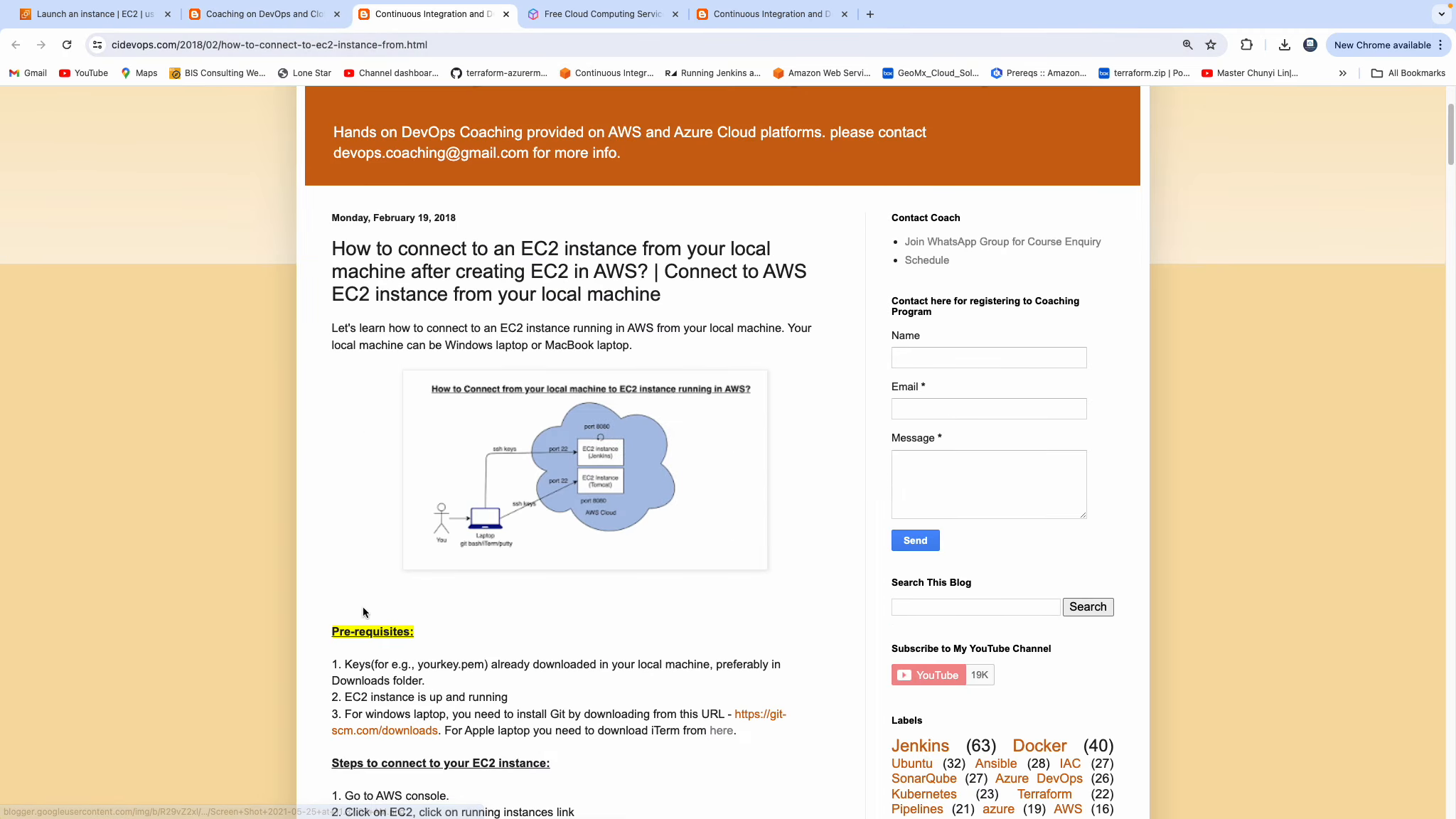
{"action": "scroll", "coordinate": [666, 493], "scroll_direction": "down", "scroll_amount": 2}
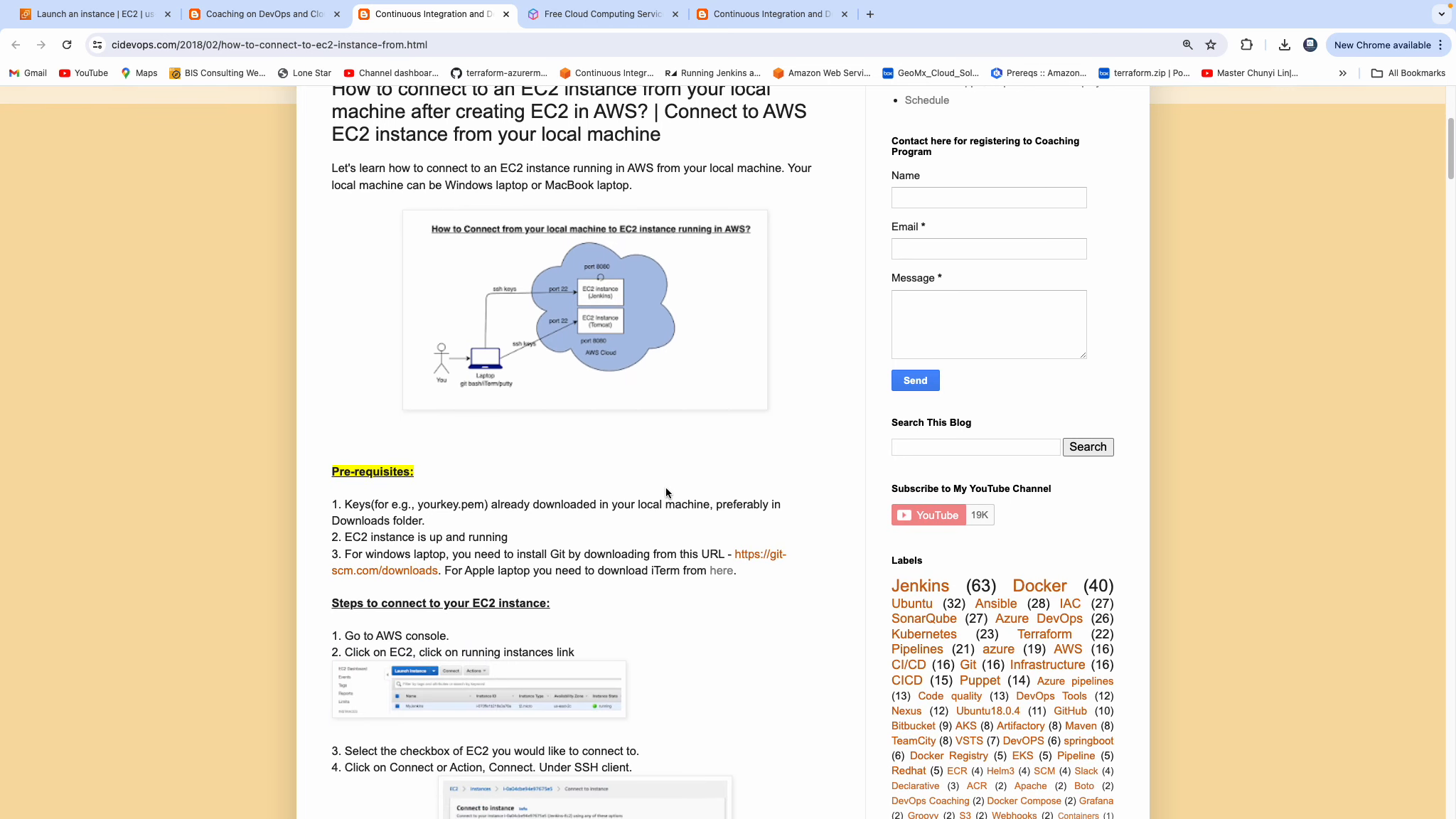
{"action": "scroll", "coordinate": [665, 492], "scroll_direction": "down", "scroll_amount": 2}
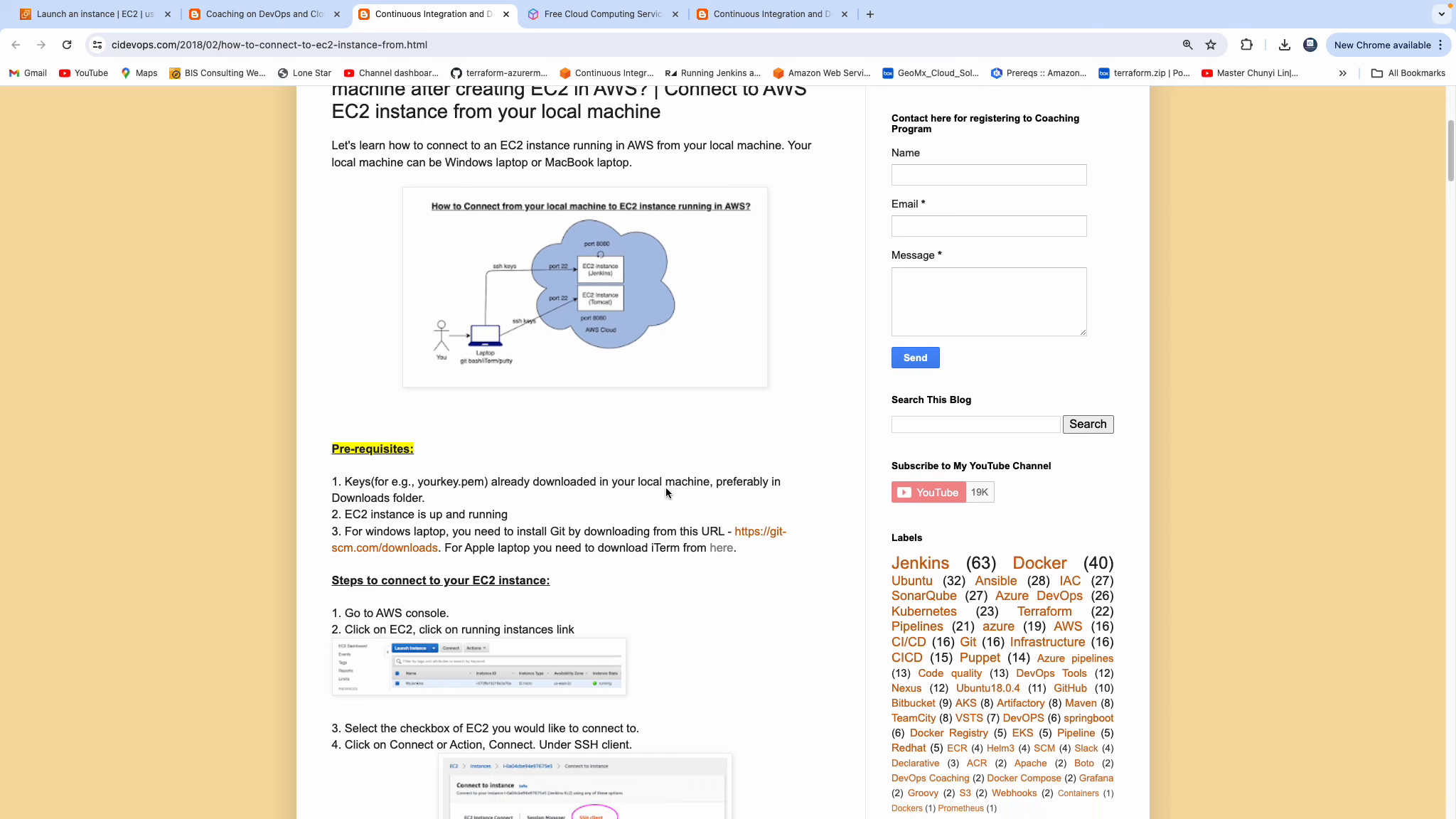
{"action": "scroll", "coordinate": [667, 492], "scroll_direction": "down", "scroll_amount": 8}
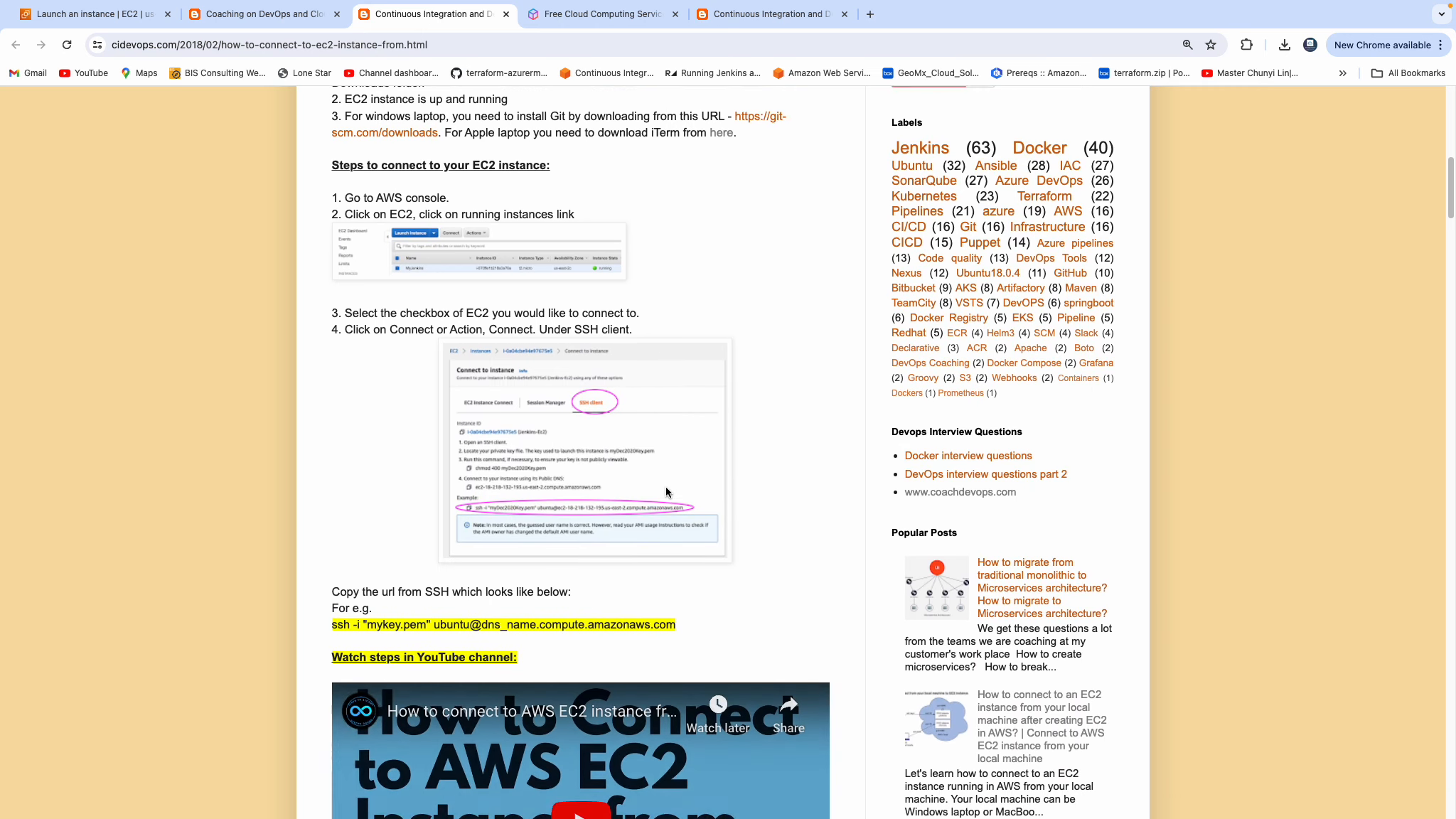
{"action": "scroll", "coordinate": [667, 492], "scroll_direction": "down", "scroll_amount": 8}
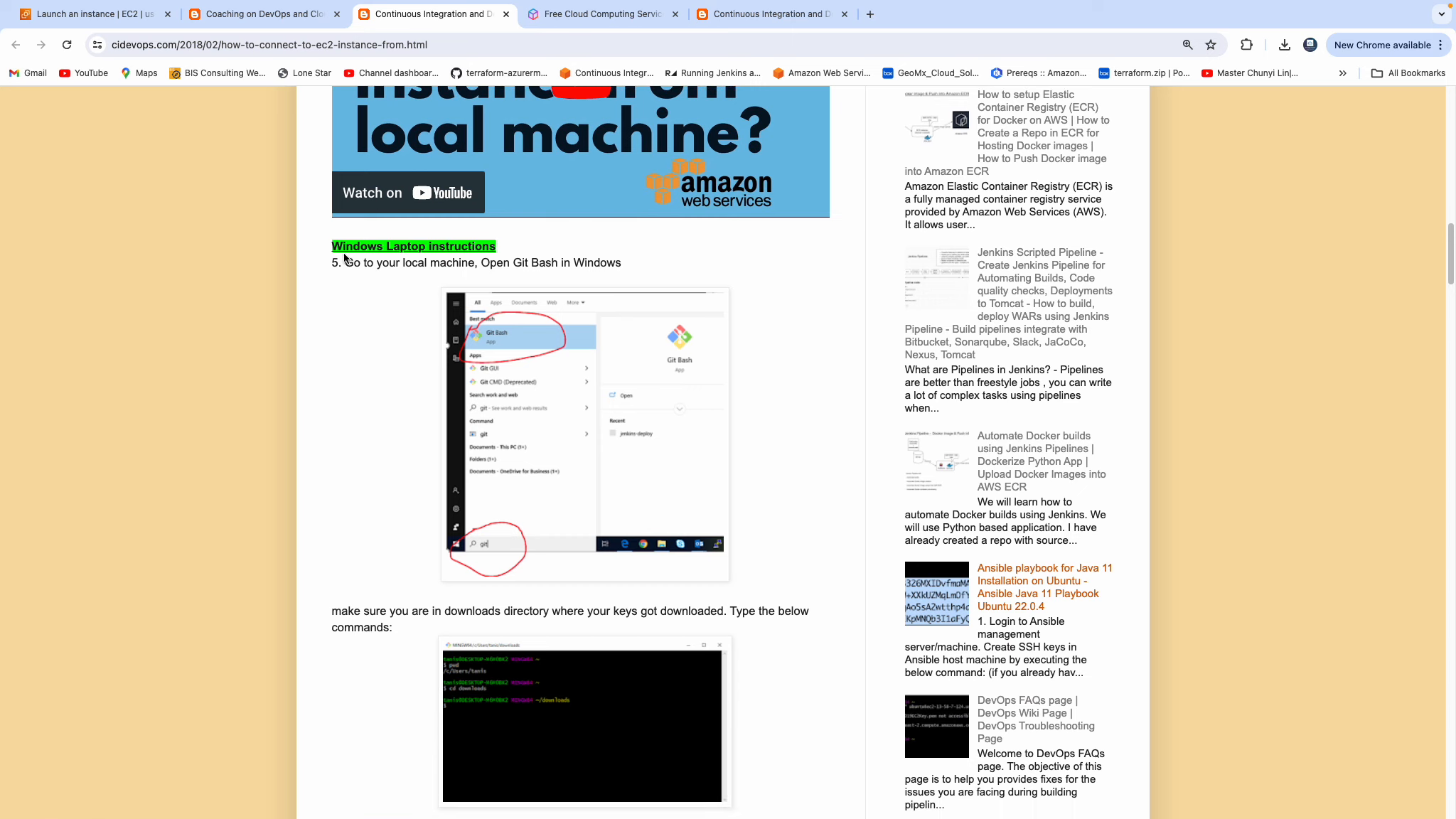
{"action": "scroll", "coordinate": [411, 396], "scroll_direction": "down", "scroll_amount": 7}
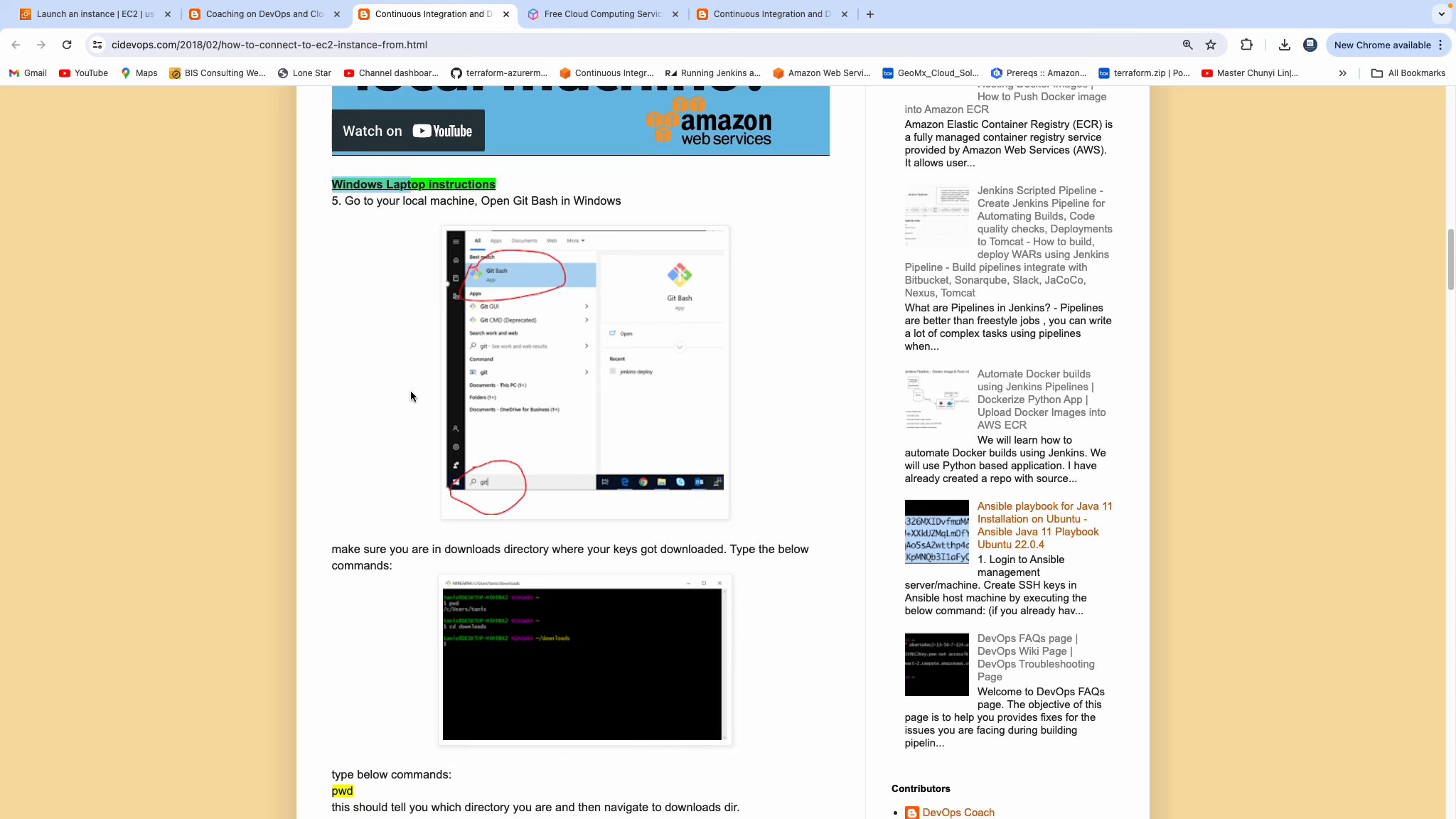
{"action": "scroll", "coordinate": [411, 396], "scroll_direction": "down", "scroll_amount": 4}
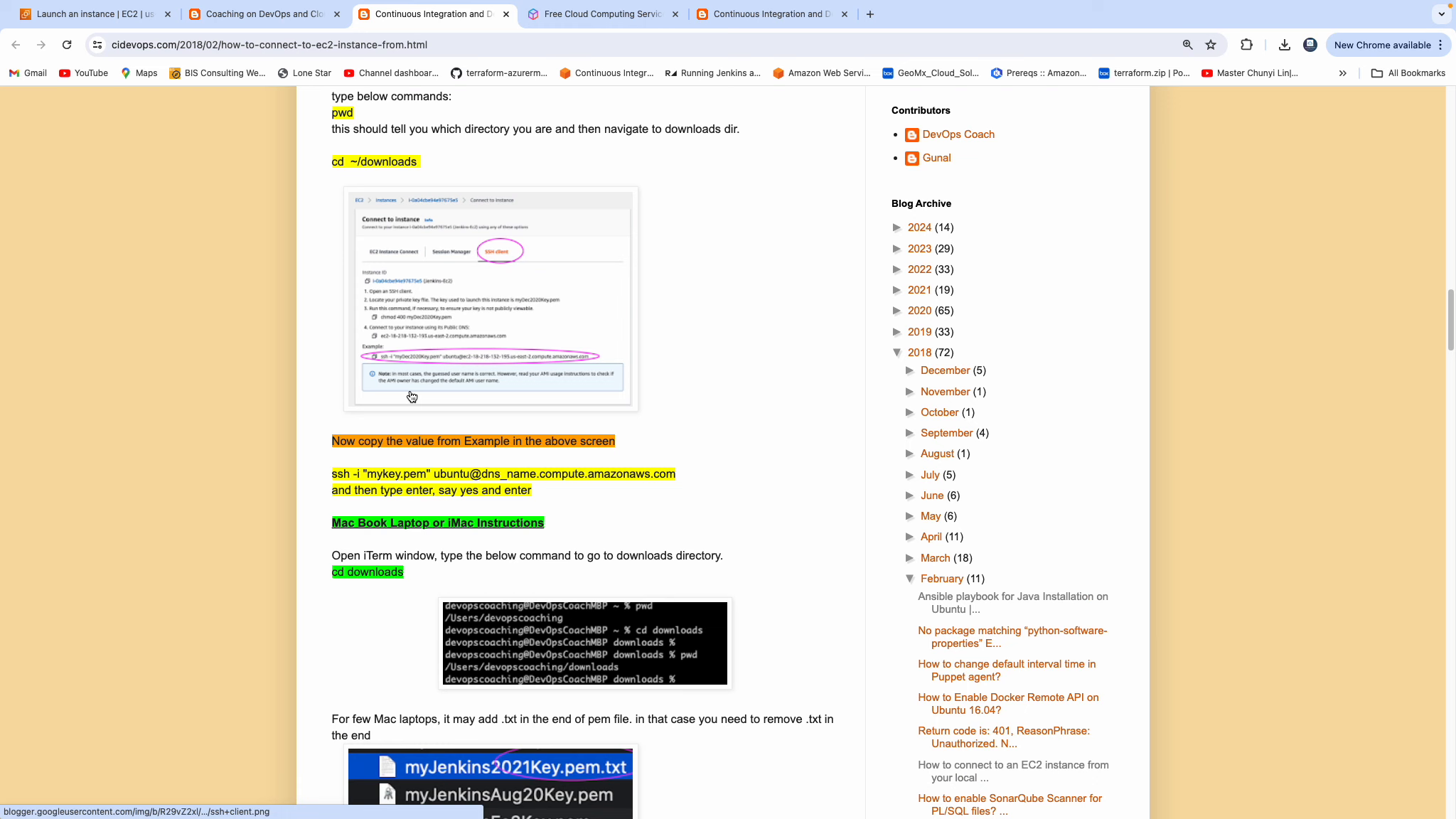
{"action": "left_click_drag", "start_coordinate": [341, 523], "coordinate": [450, 538]}
{"action": "scroll", "coordinate": [815, 431], "scroll_direction": "up", "scroll_amount": 1}
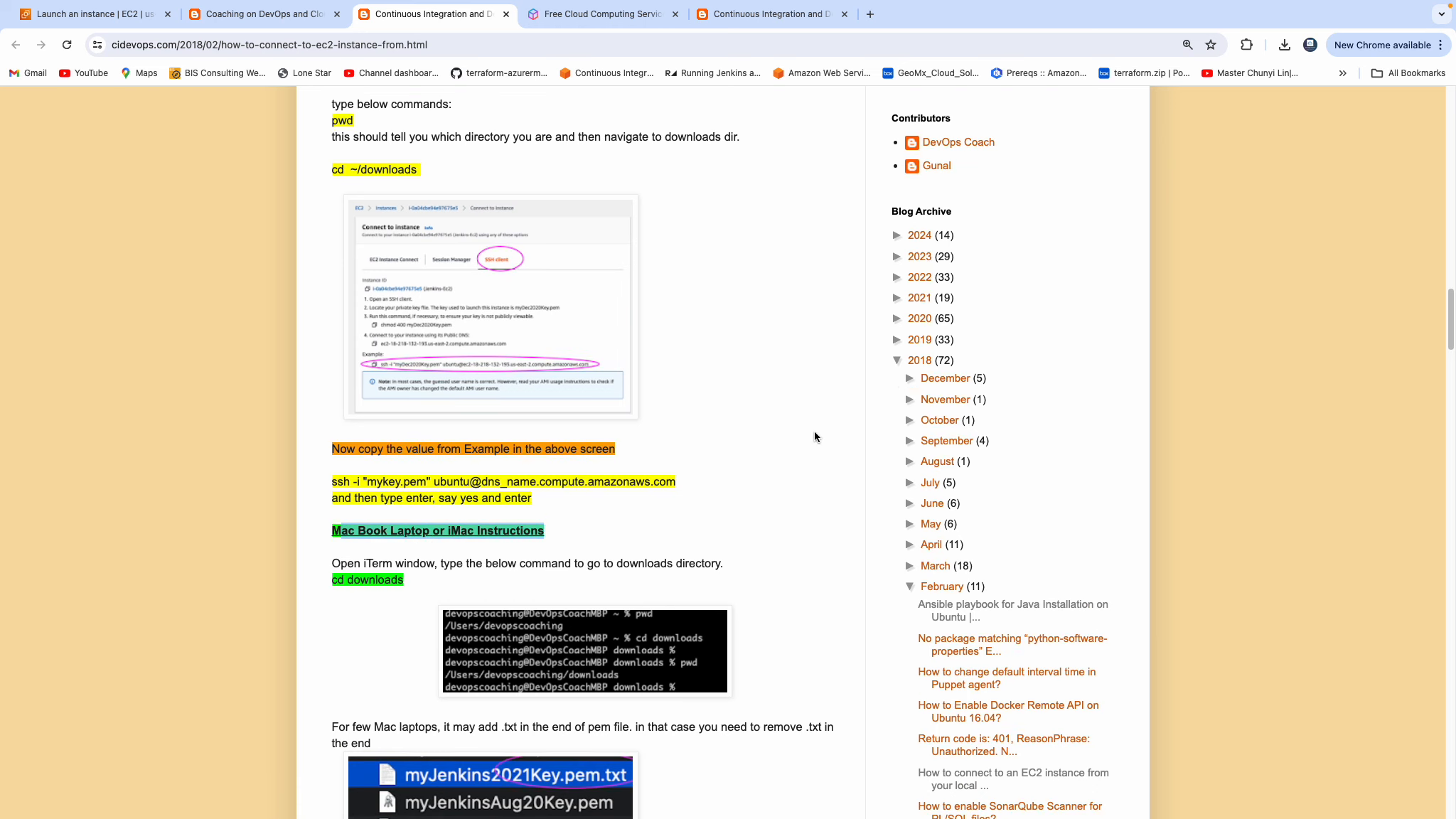
{"action": "scroll", "coordinate": [815, 437], "scroll_direction": "up", "scroll_amount": 10}
- Return to the EC2 console, open the newly launched Jenkins-Ec2 instance in the instances list and bring up its connection page
{"action": "left_click", "coordinate": [117, 20]}
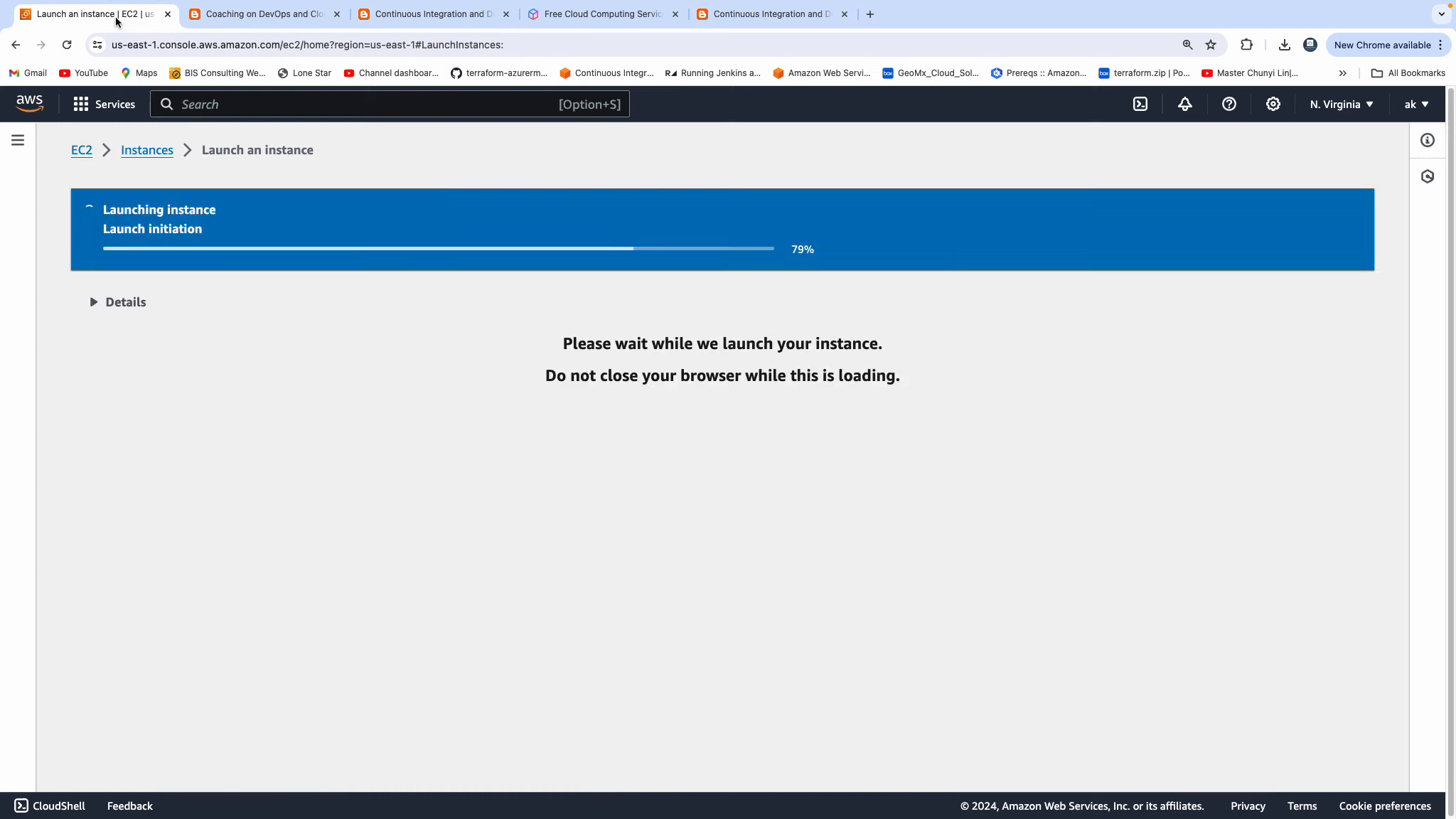
{"action": "left_click", "coordinate": [379, 229]}
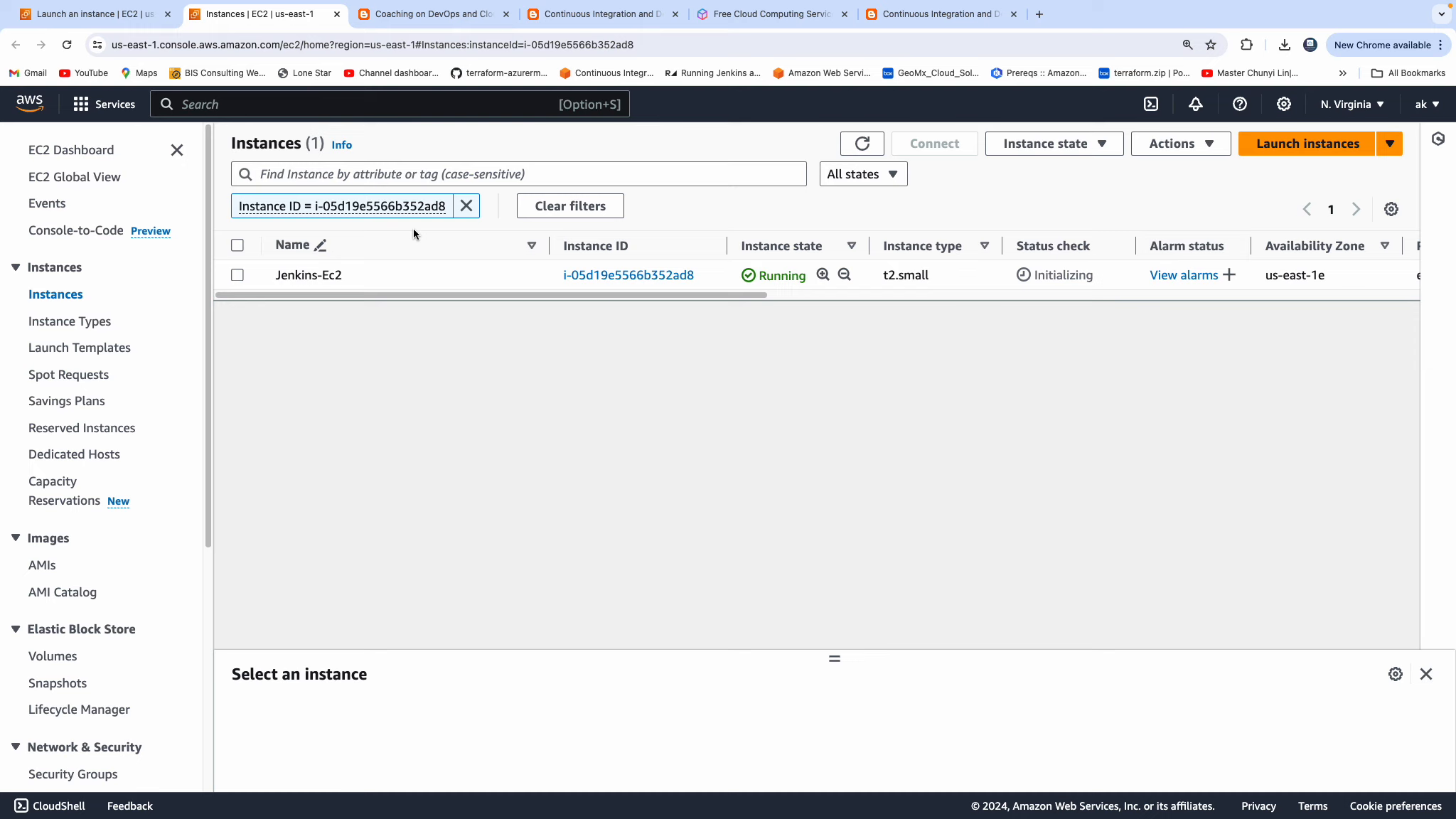
{"action": "left_click", "coordinate": [237, 246]}
{"action": "left_click", "coordinate": [945, 147]}
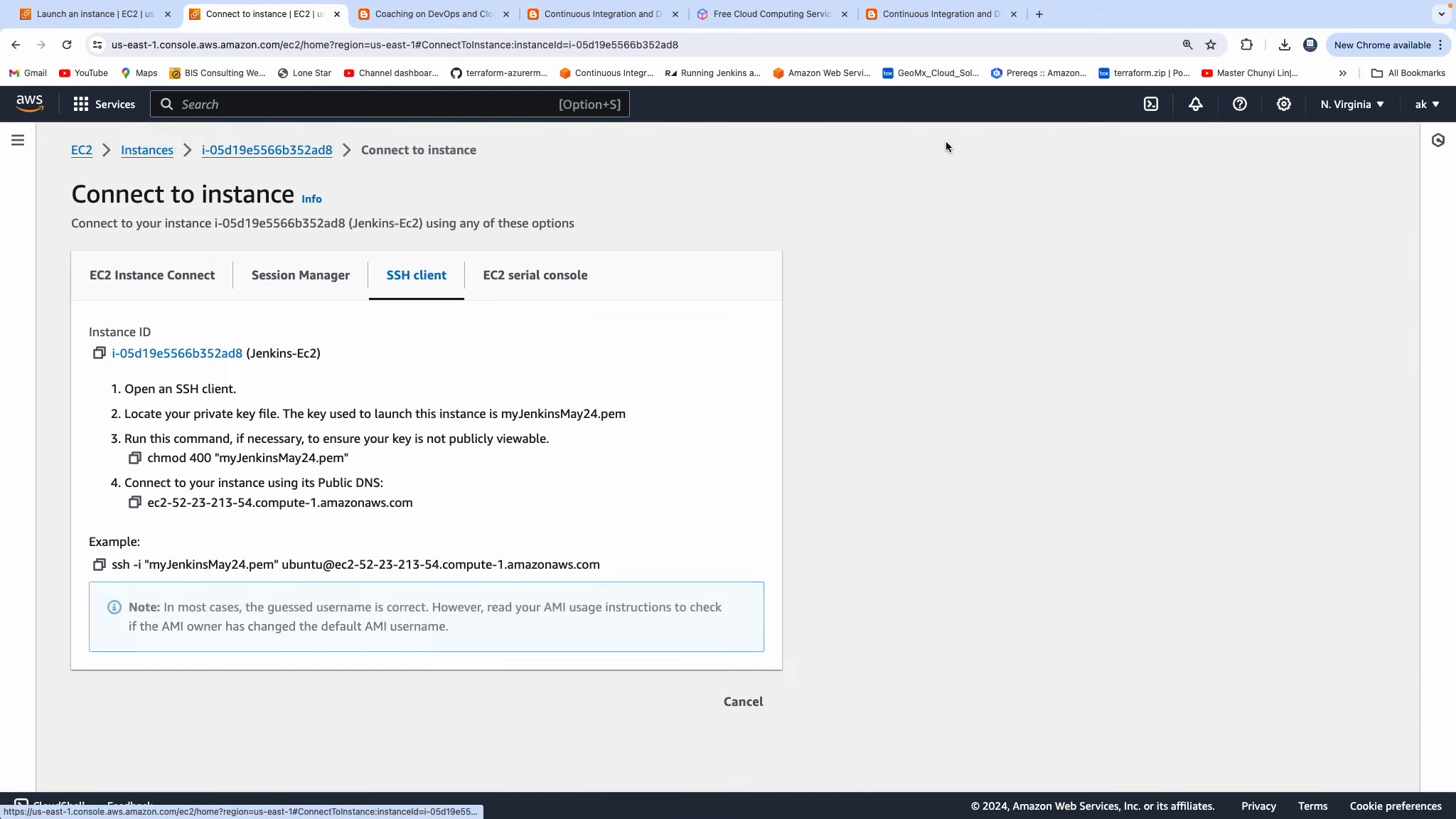
- Compare the EC2 Instance Connect, Session Manager, SSH client and EC2 serial console connection methods, finishing on the SSH client instructions
{"action": "left_click", "coordinate": [132, 275]}
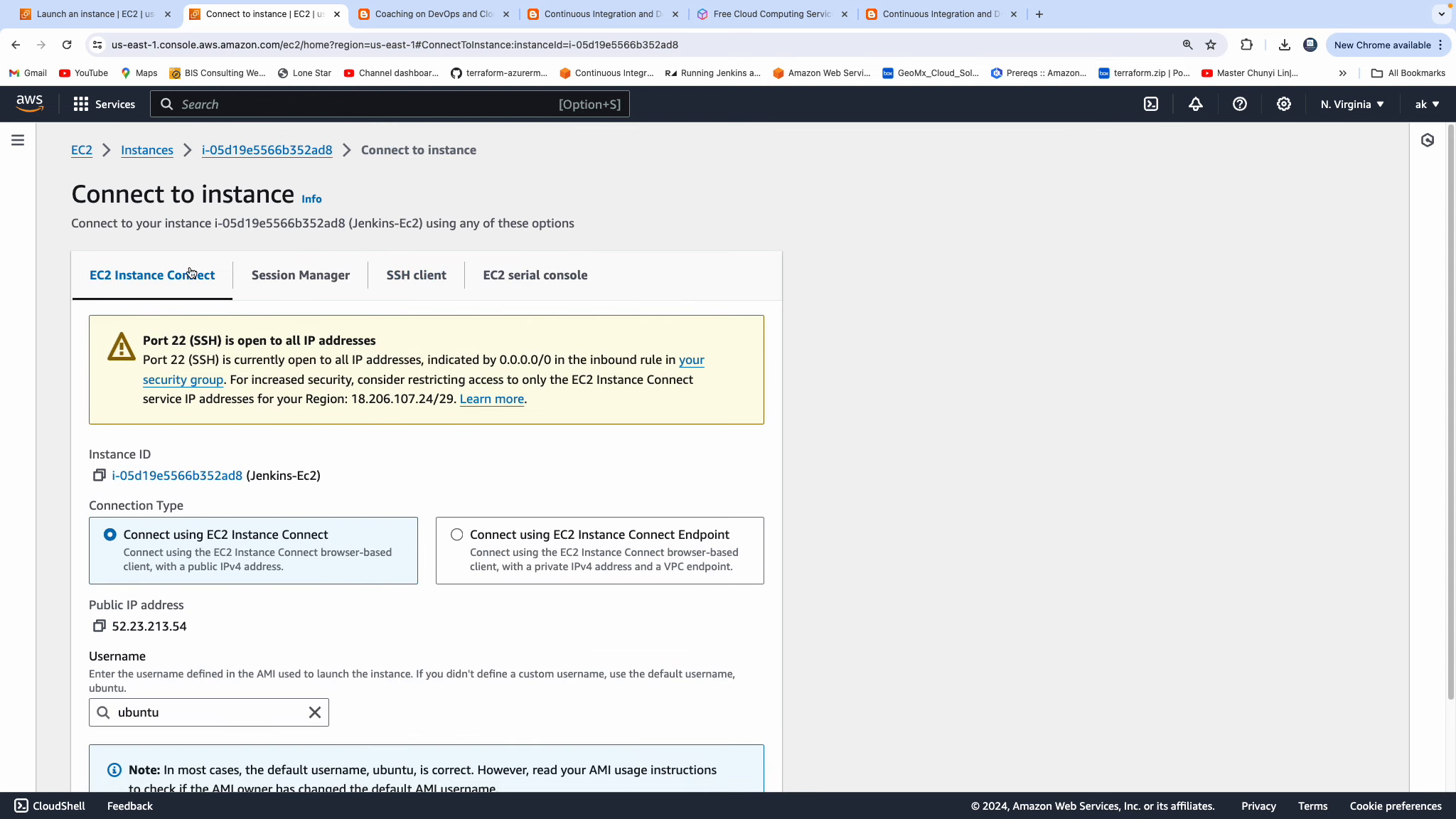
{"action": "left_click", "coordinate": [299, 282]}
{"action": "left_click", "coordinate": [421, 284]}
{"action": "left_click", "coordinate": [502, 284]}
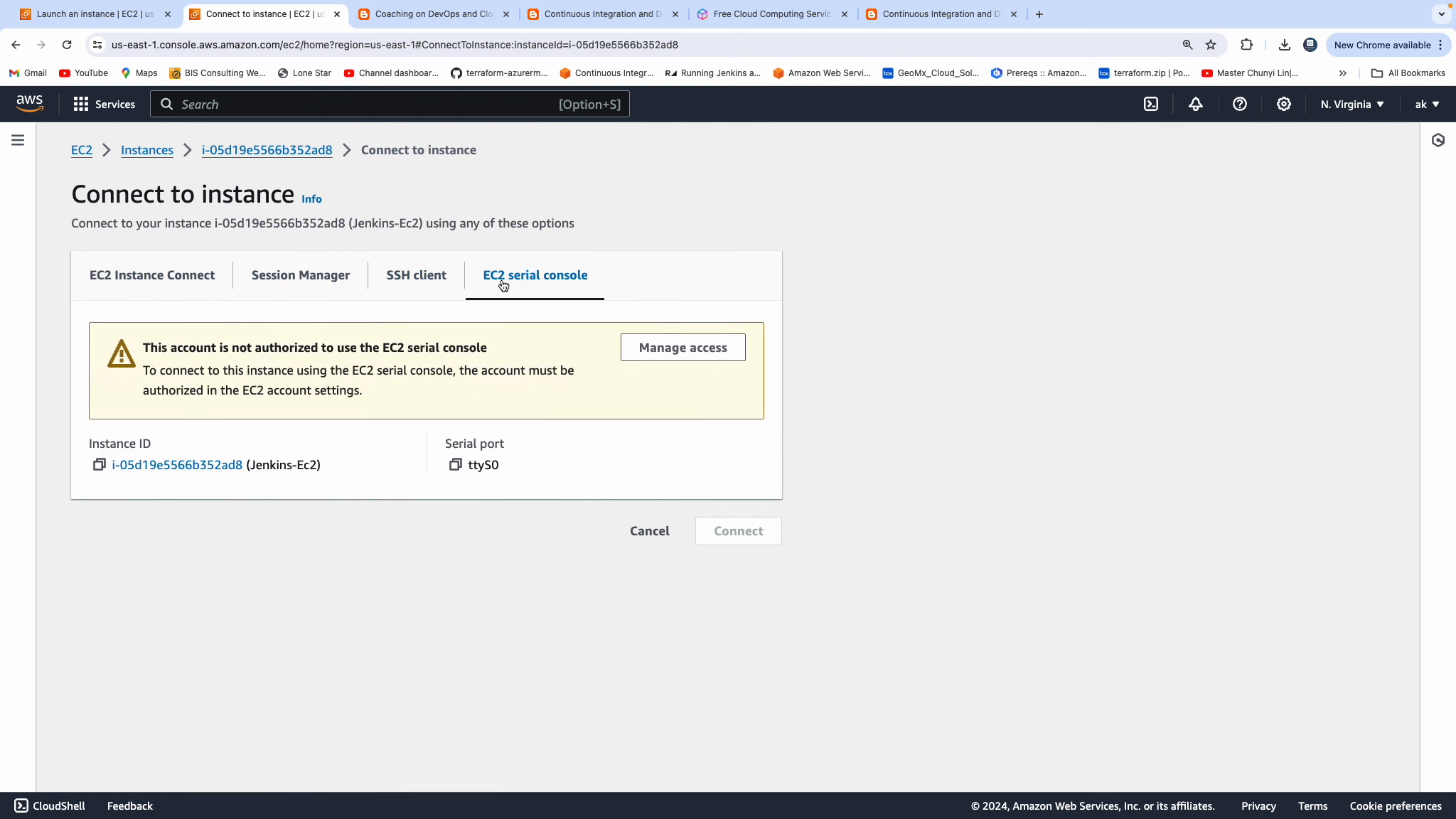
{"action": "left_click", "coordinate": [178, 288]}
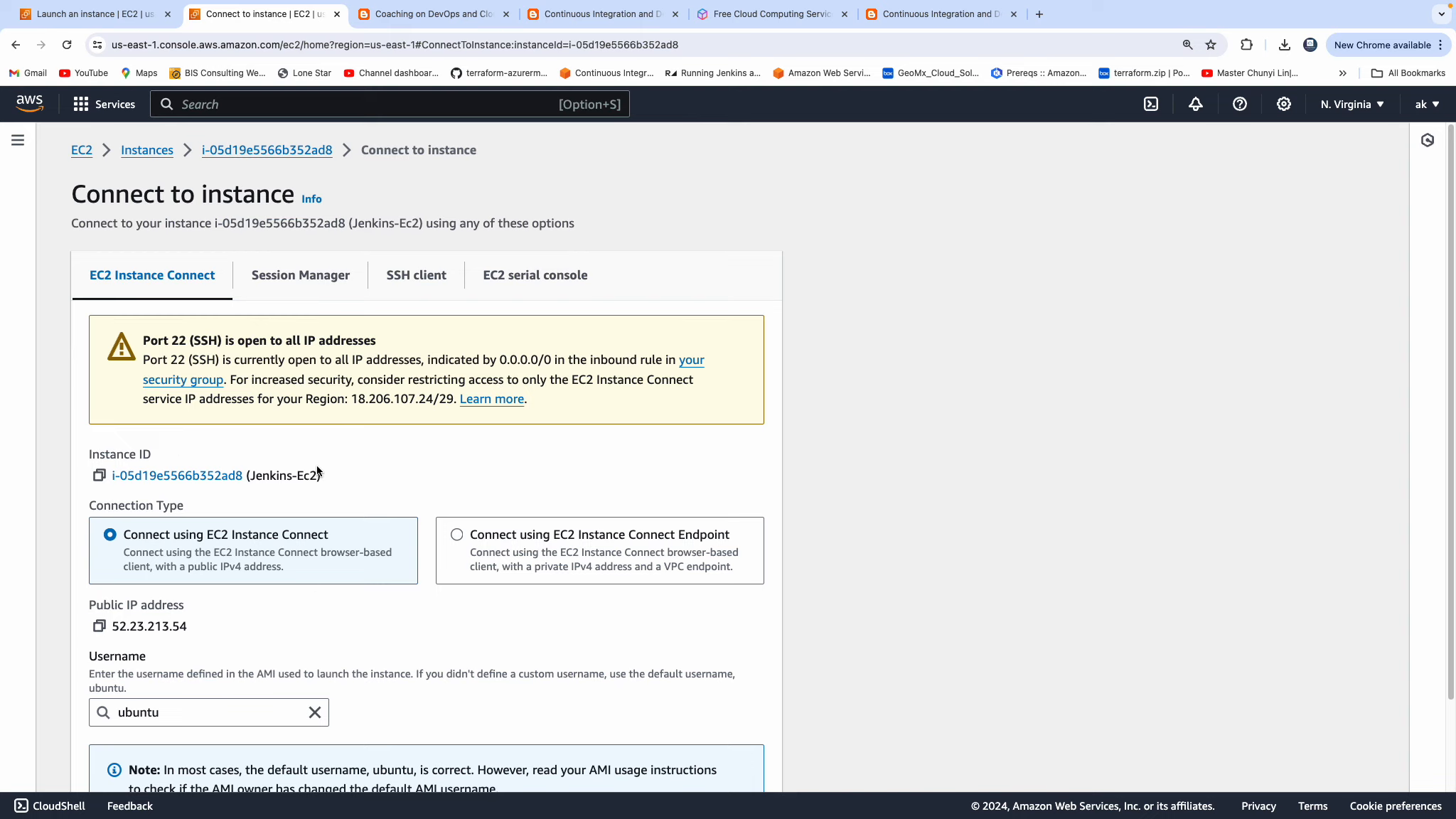
{"action": "scroll", "coordinate": [317, 471], "scroll_direction": "down", "scroll_amount": 2}
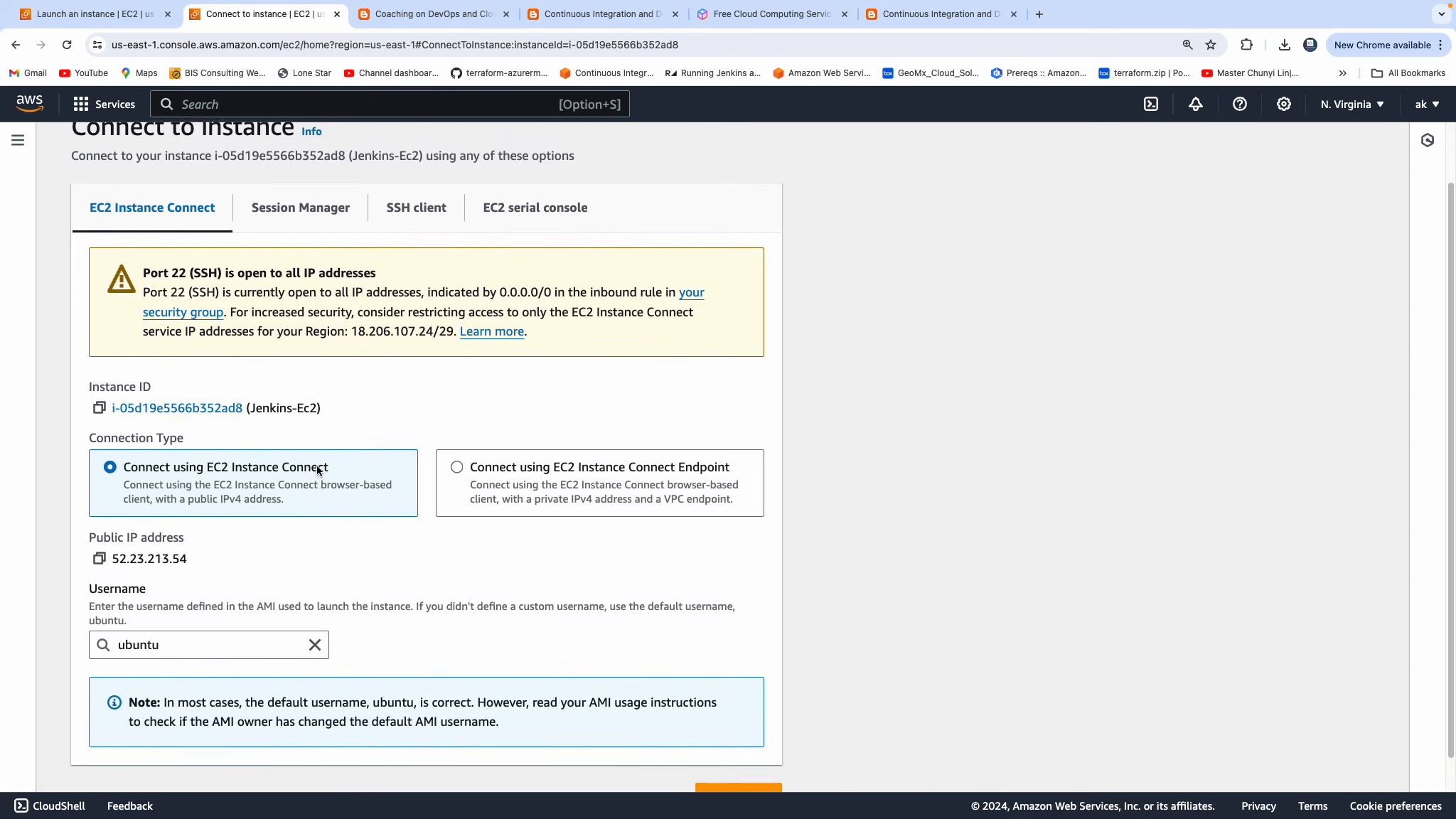
{"action": "scroll", "coordinate": [317, 469], "scroll_direction": "up", "scroll_amount": 1}
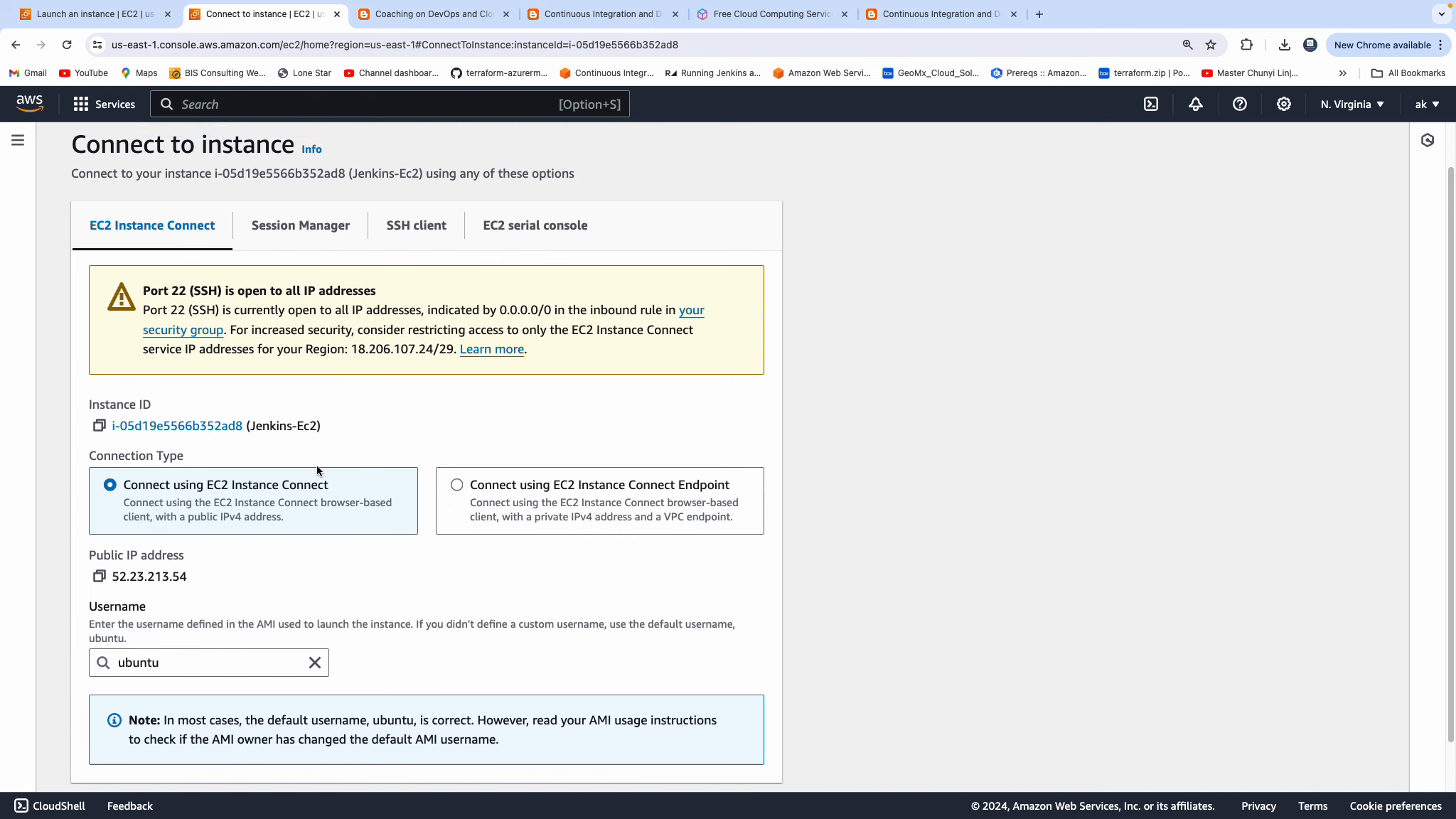
{"action": "left_click", "coordinate": [294, 239]}
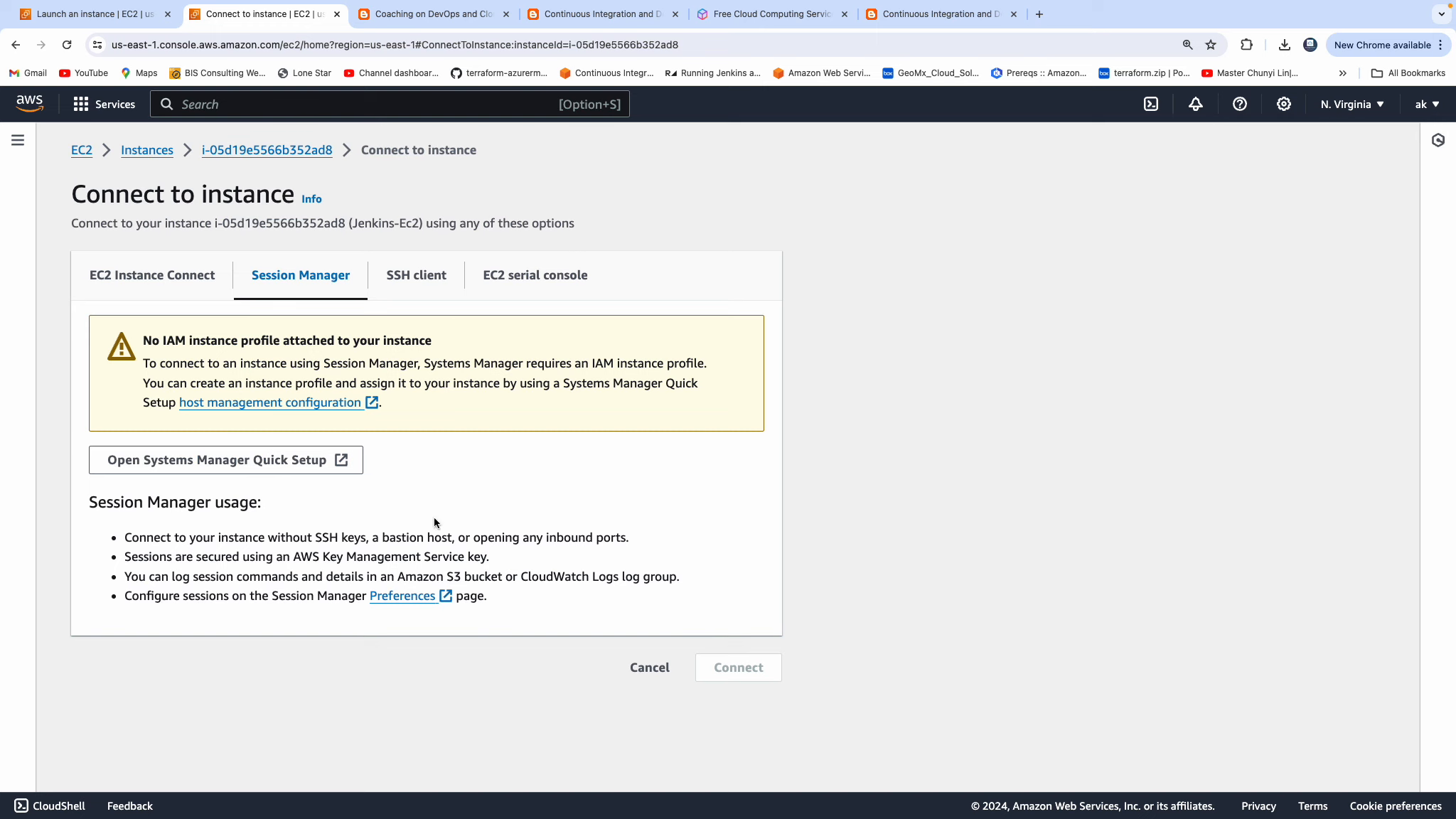
{"action": "left_click", "coordinate": [425, 274]}
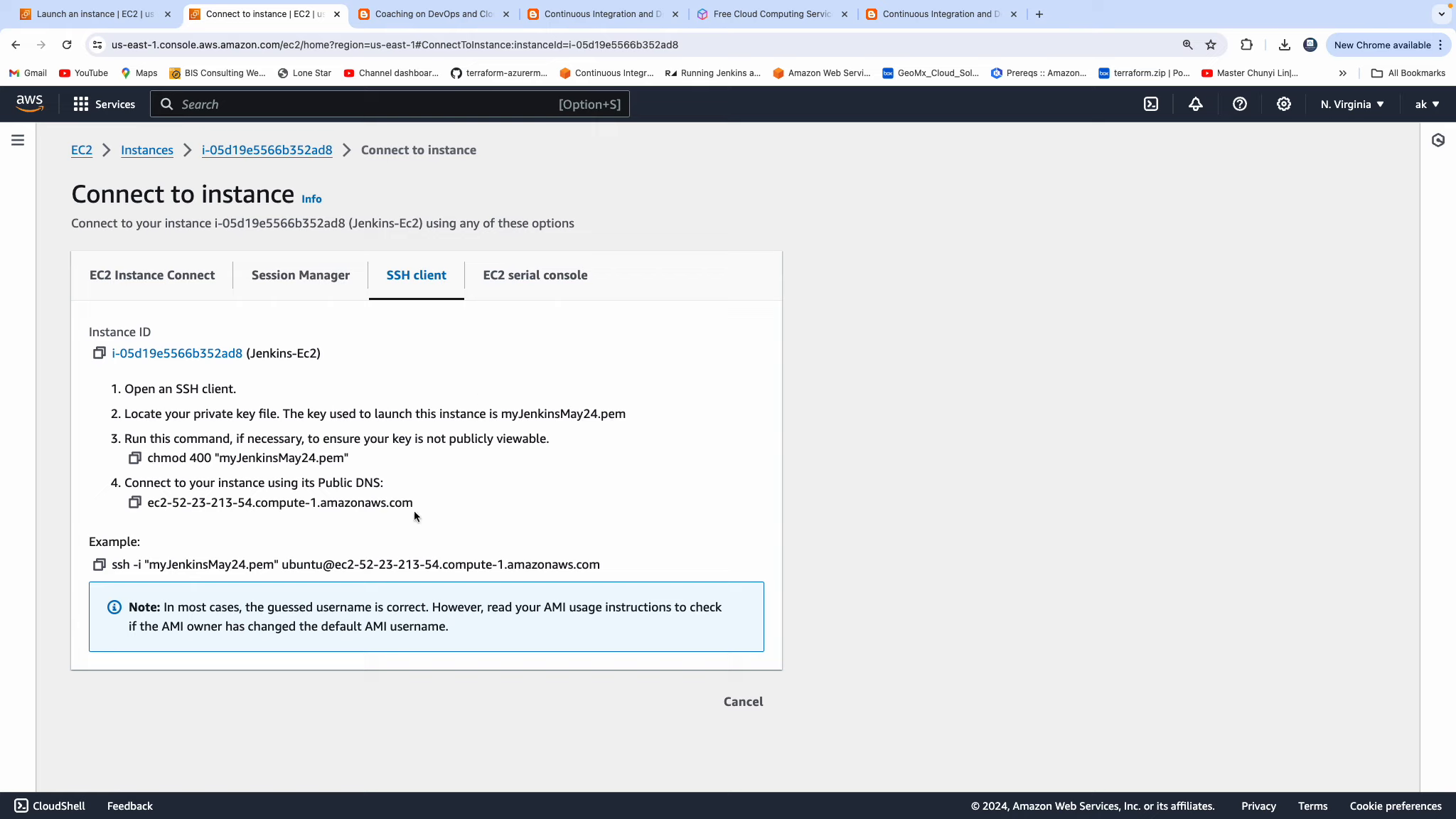
- Highlight the instruction to open an SSH client and bring up iTerm2 beside the browser
{"action": "left_click_drag", "start_coordinate": [415, 516], "coordinate": [235, 435]}
{"action": "left_click", "coordinate": [155, 392]}
{"action": "left_click_drag", "start_coordinate": [126, 388], "coordinate": [203, 388]}
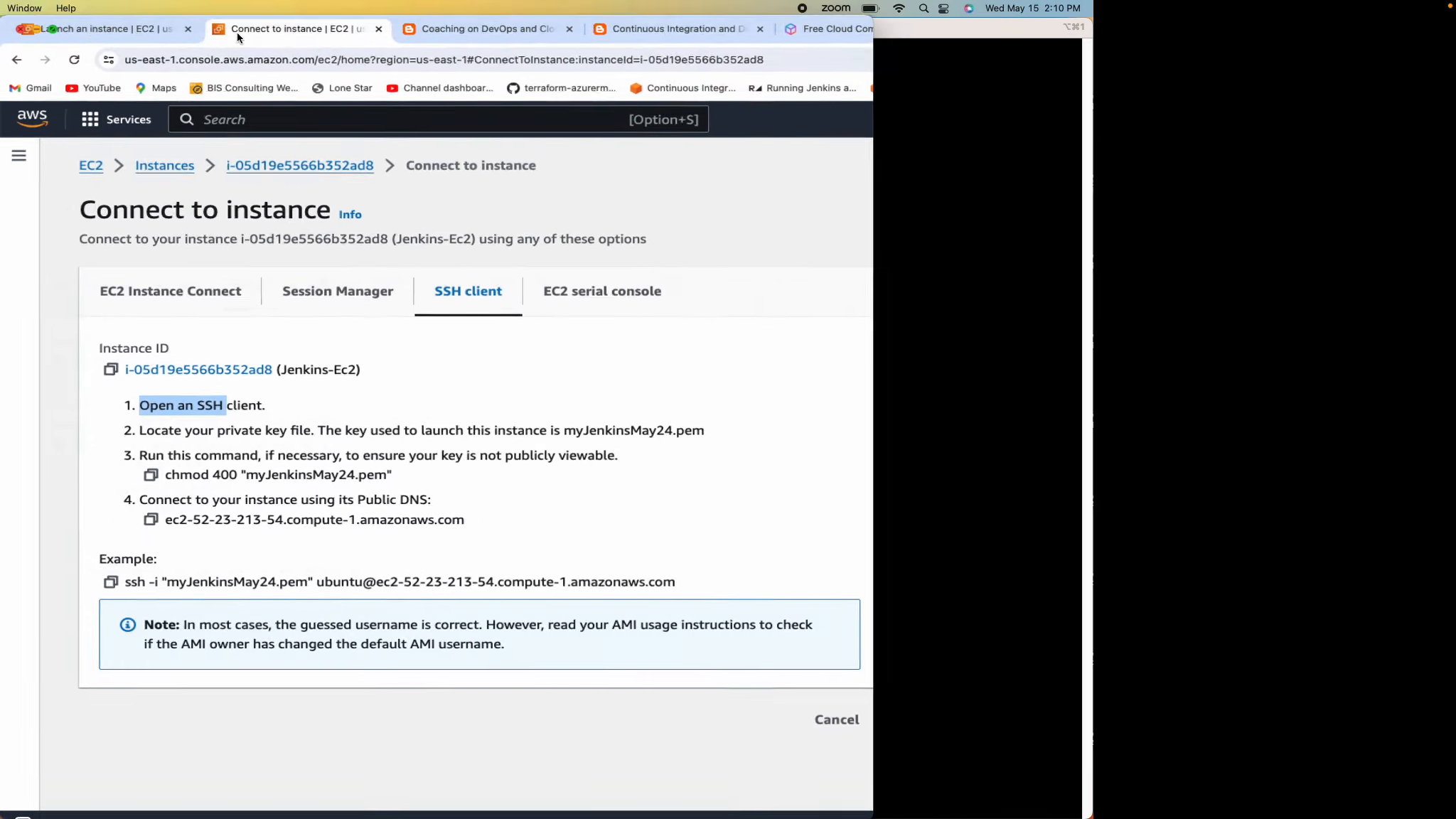
{"action": "left_click", "coordinate": [1083, 276]}
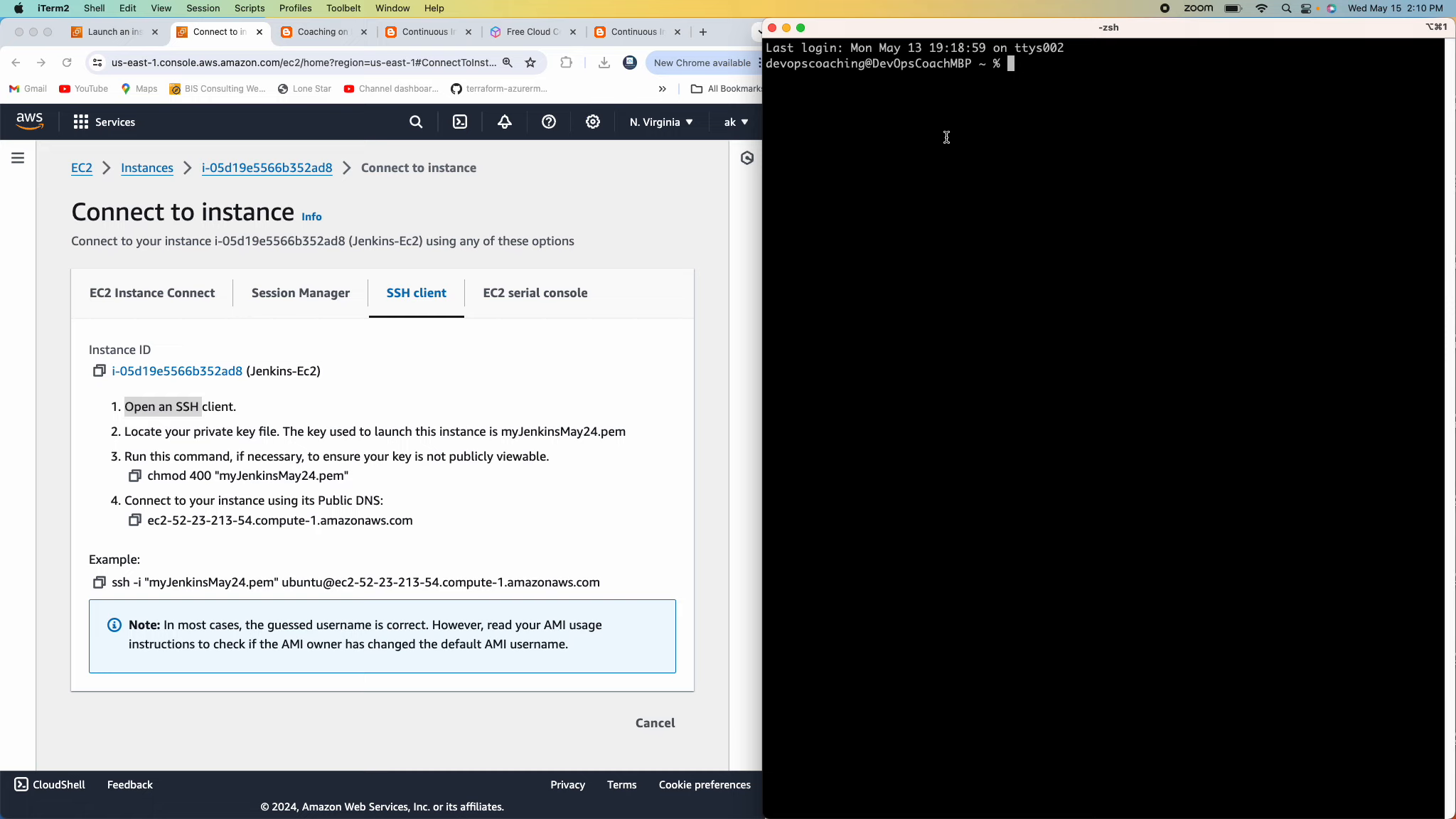
- Open the built-in macOS Terminal as an alternative SSH client, enlarge its window, and close it to return to iTerm2
{"action": "key", "text": "super+space"}
{"action": "type", "text": "termain"}
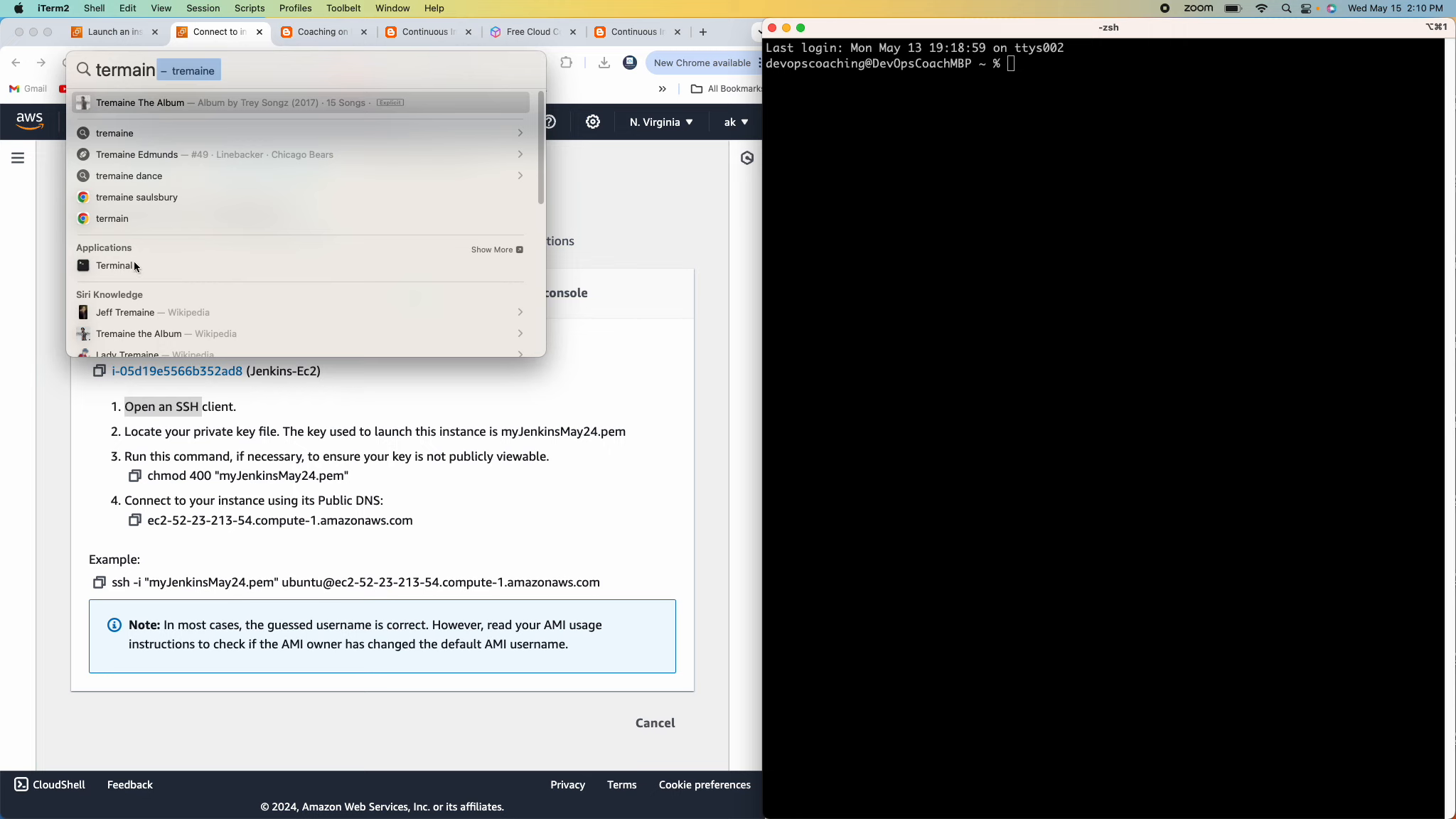
{"action": "left_click", "coordinate": [131, 265]}
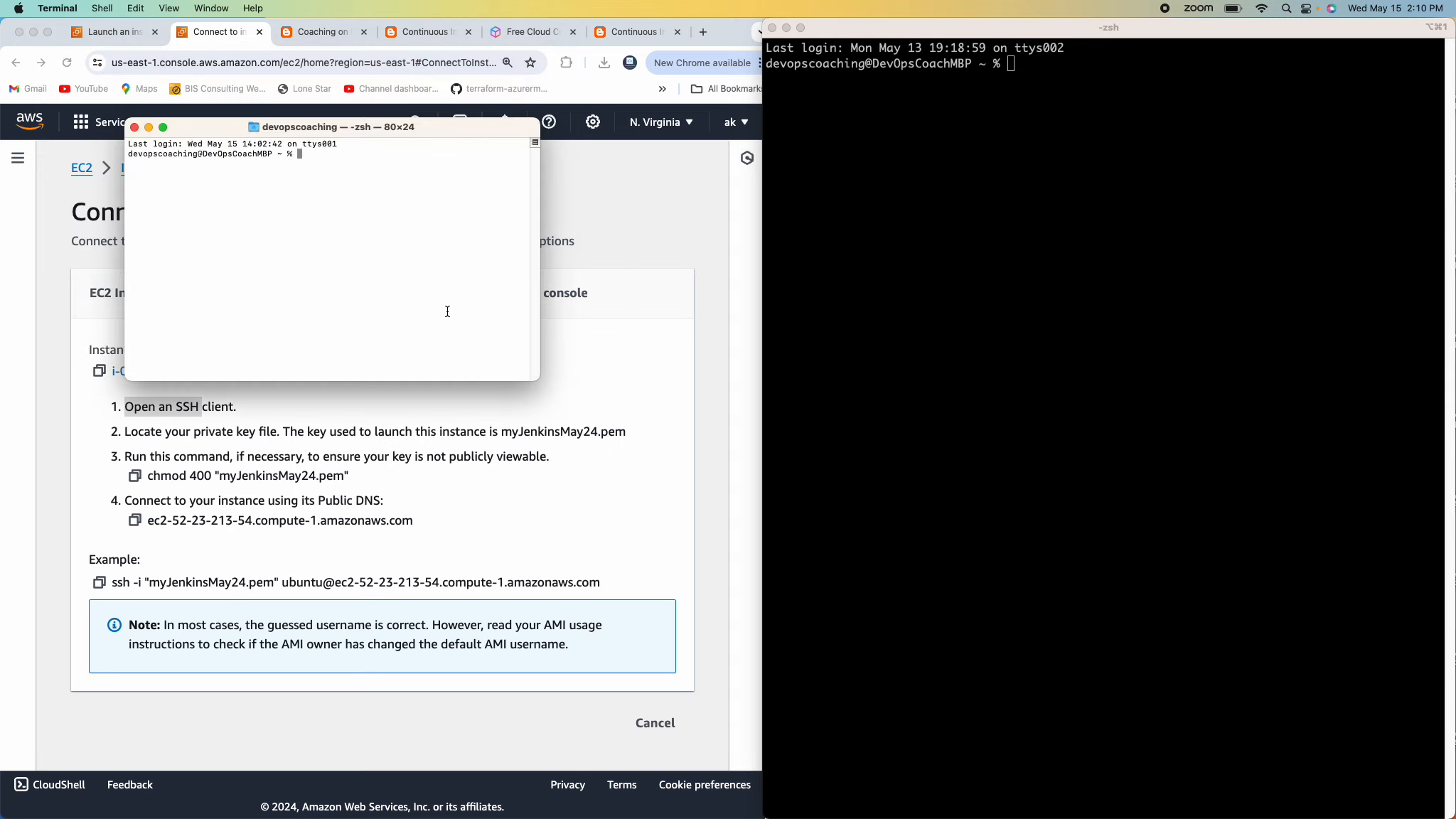
{"action": "left_click_drag", "start_coordinate": [535, 379], "coordinate": [912, 618]}
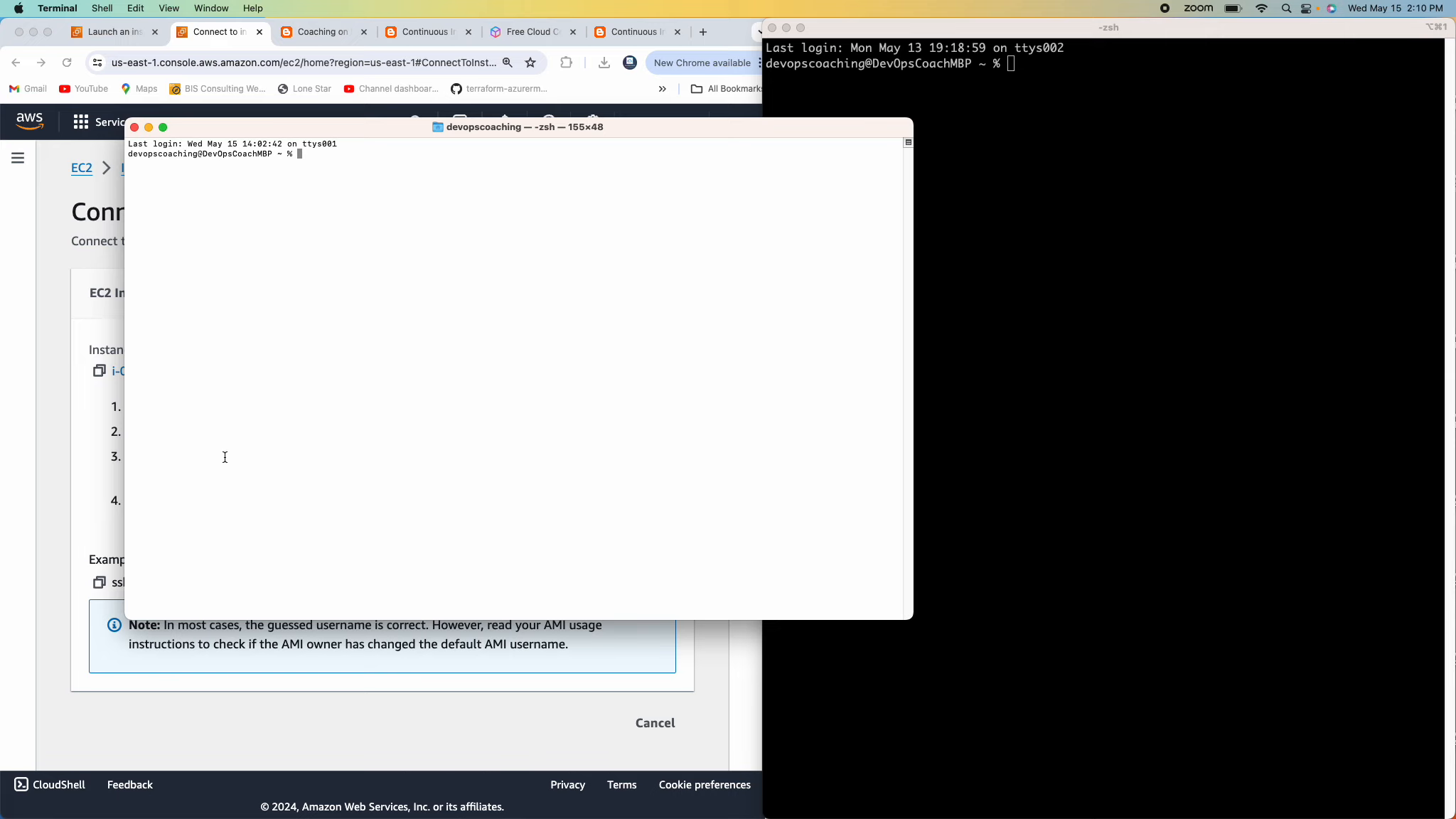
{"action": "left_click", "coordinate": [134, 127]}
{"action": "left_click", "coordinate": [998, 223]}
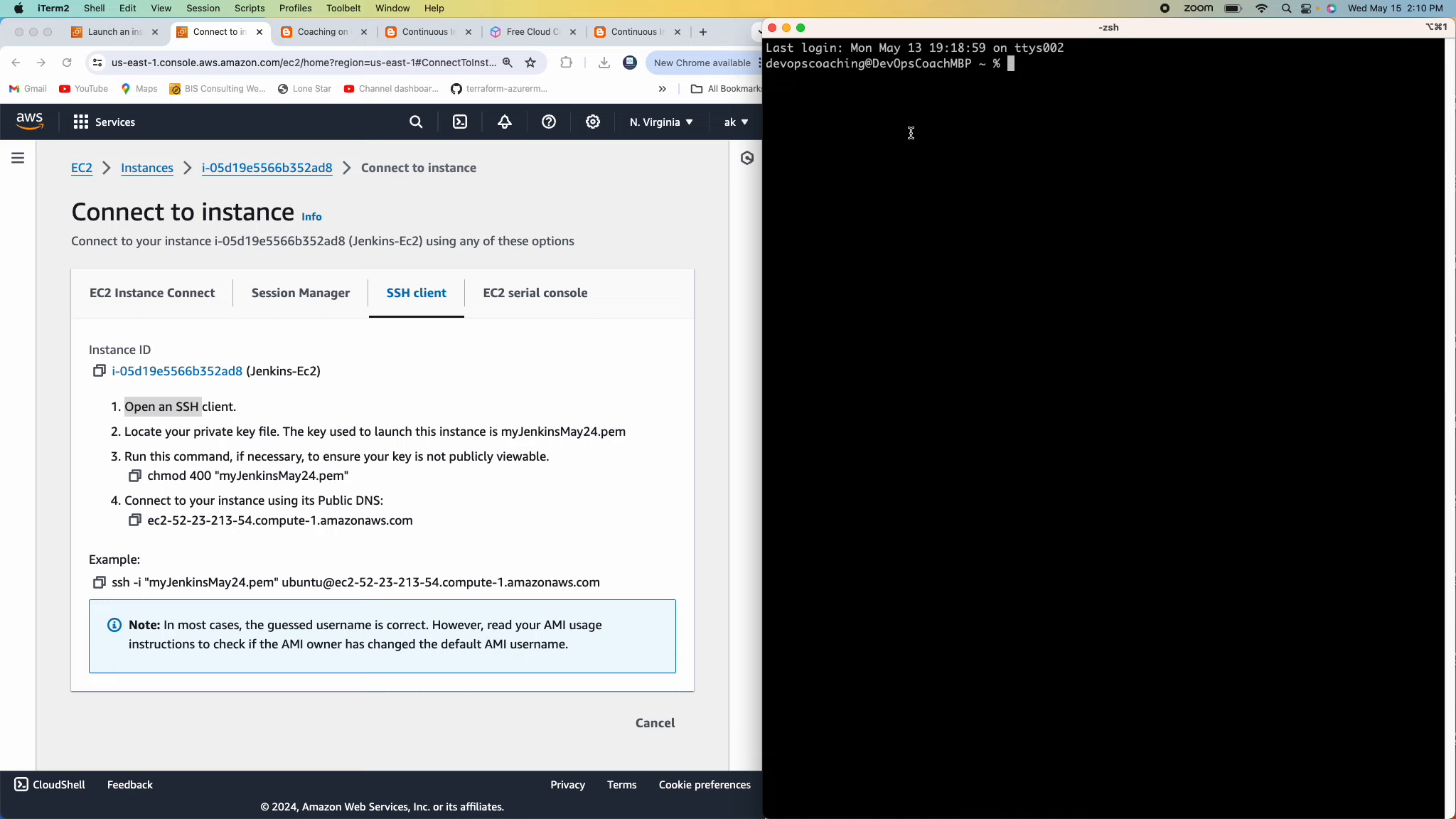
- Search Google in a new browser tab for "iterm for mac download"
{"action": "left_click", "coordinate": [703, 32]}
{"action": "type", "text": "google.com"}
{"action": "key", "text": "Return"}
{"action": "type", "text": "iterm"}
{"action": "key", "text": "Down"}
{"action": "key", "text": "Return"}
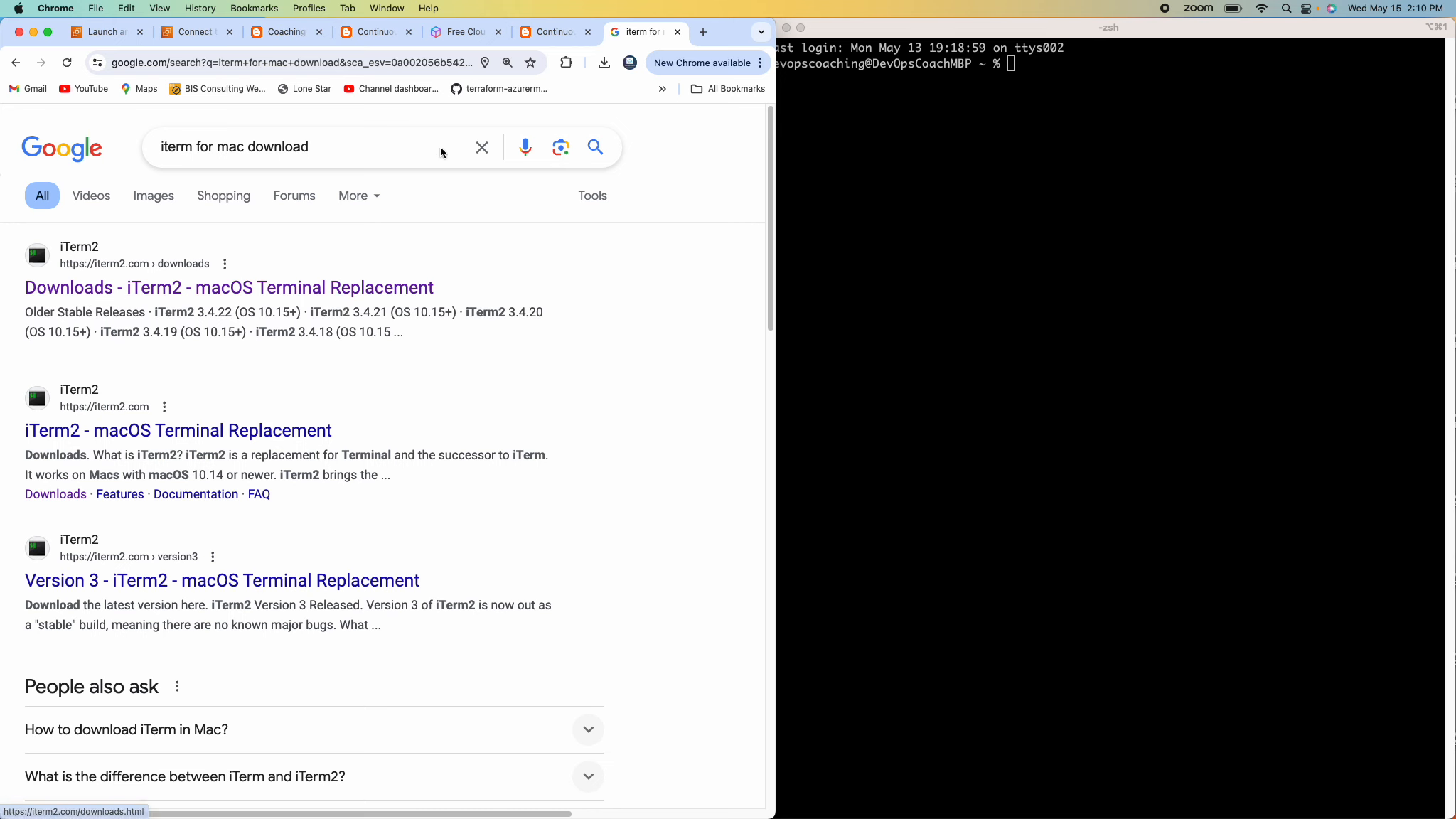
- Return to the Connect to instance page showing the SSH client instructions for Jenkins-Ec2
{"action": "left_click", "coordinate": [556, 32]}
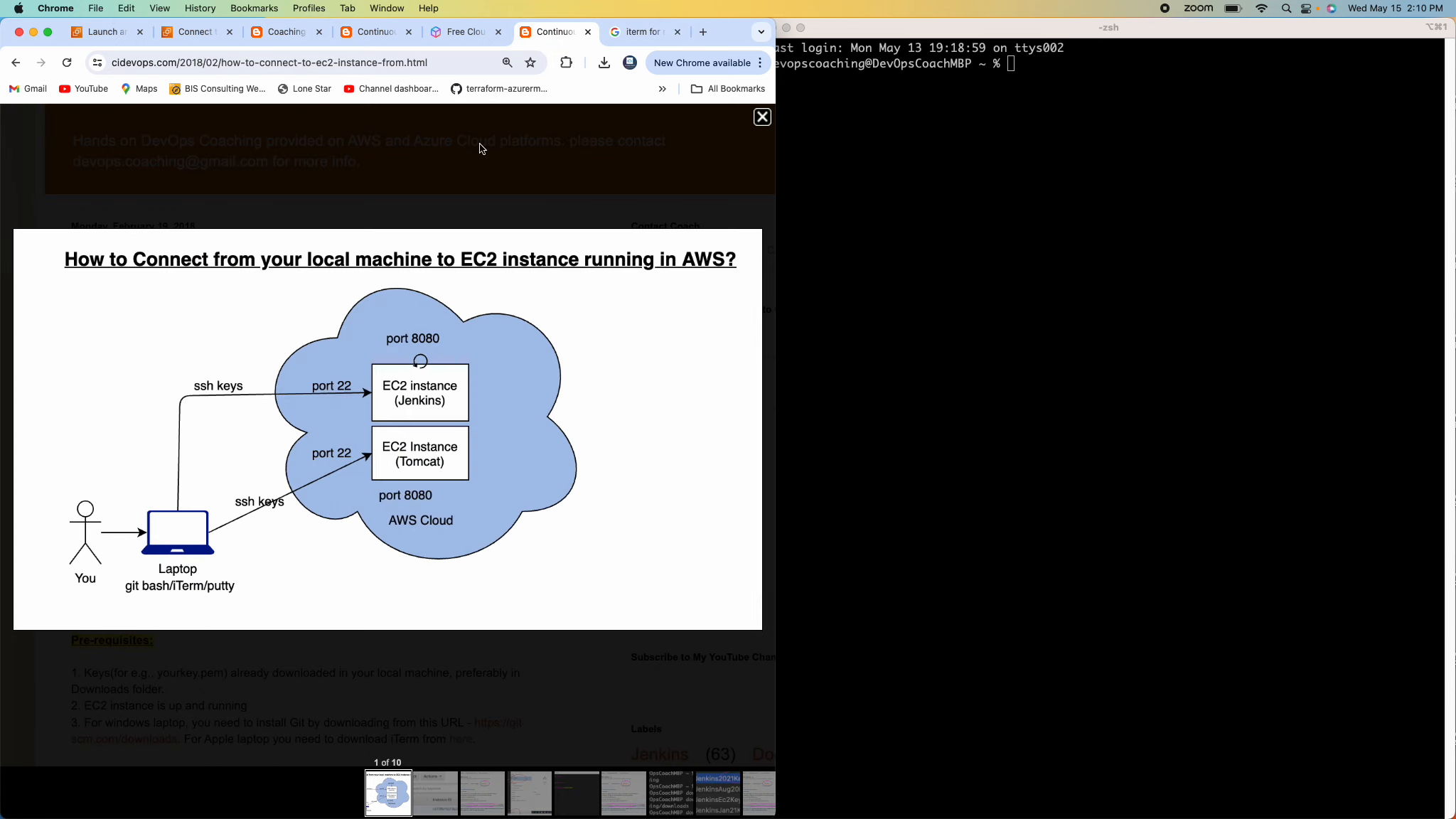
{"action": "left_click", "coordinate": [292, 33]}
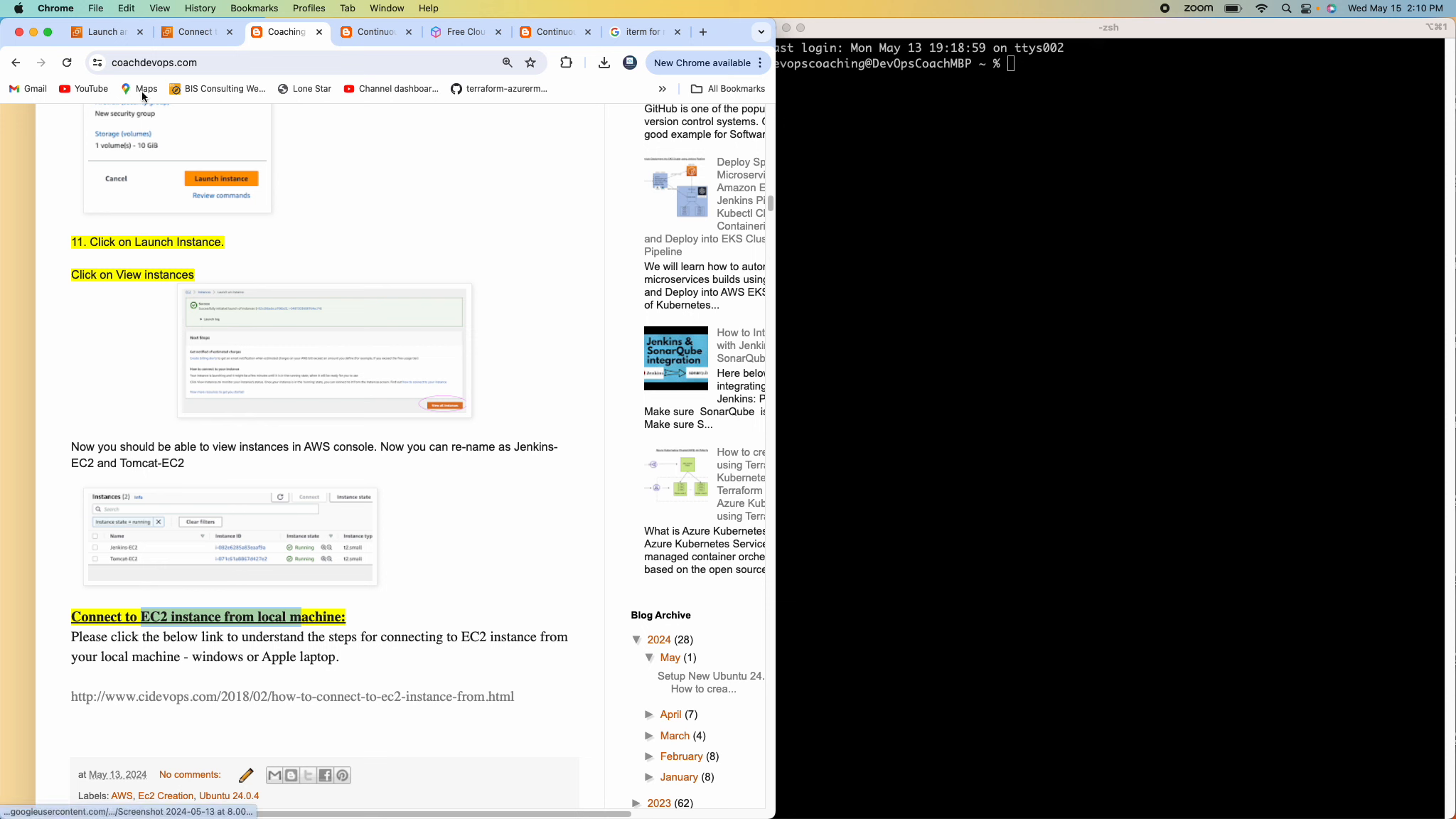
{"action": "left_click", "coordinate": [110, 32]}
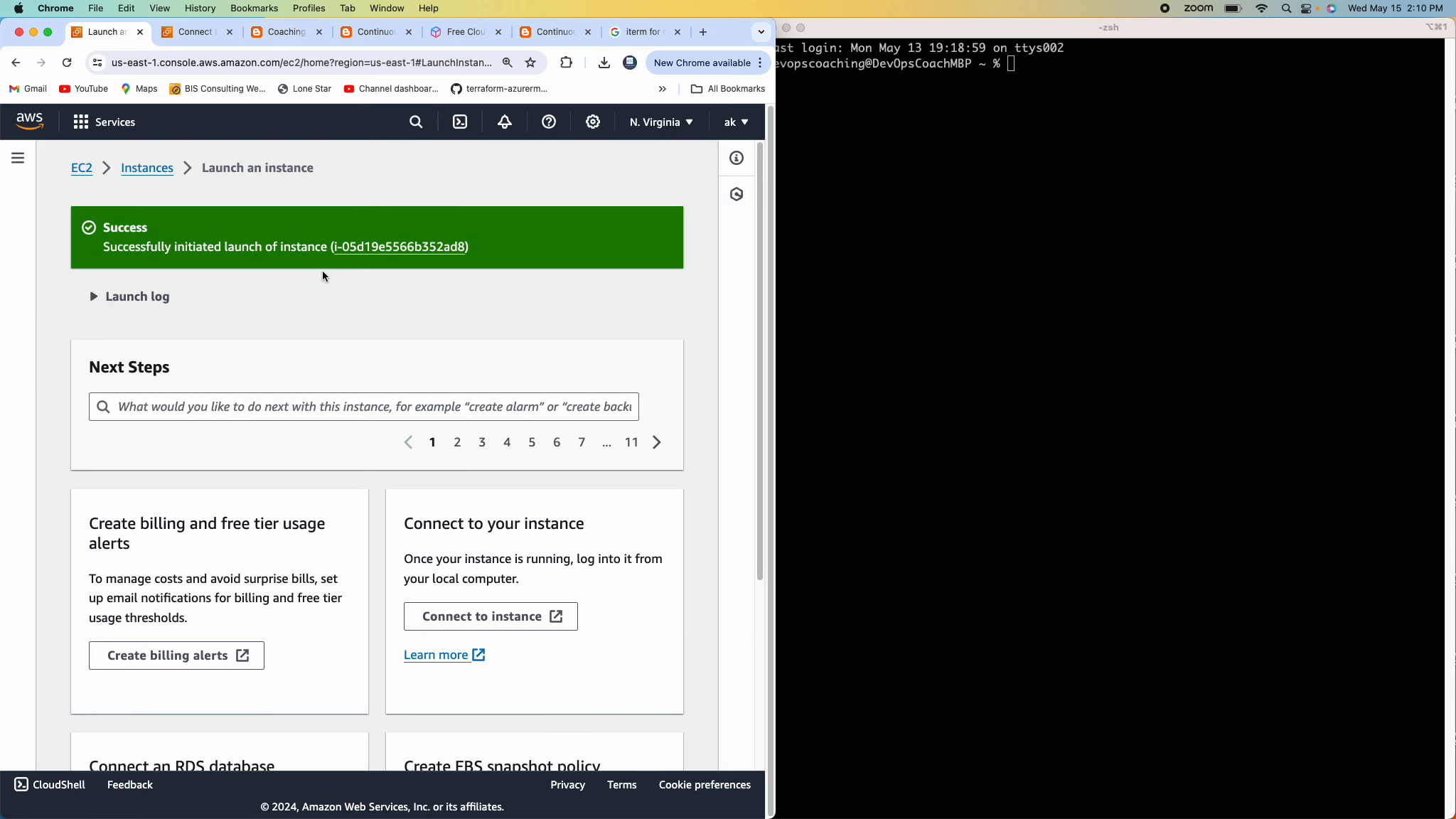
{"action": "left_click", "coordinate": [194, 33]}
{"action": "left_click", "coordinate": [268, 427]}
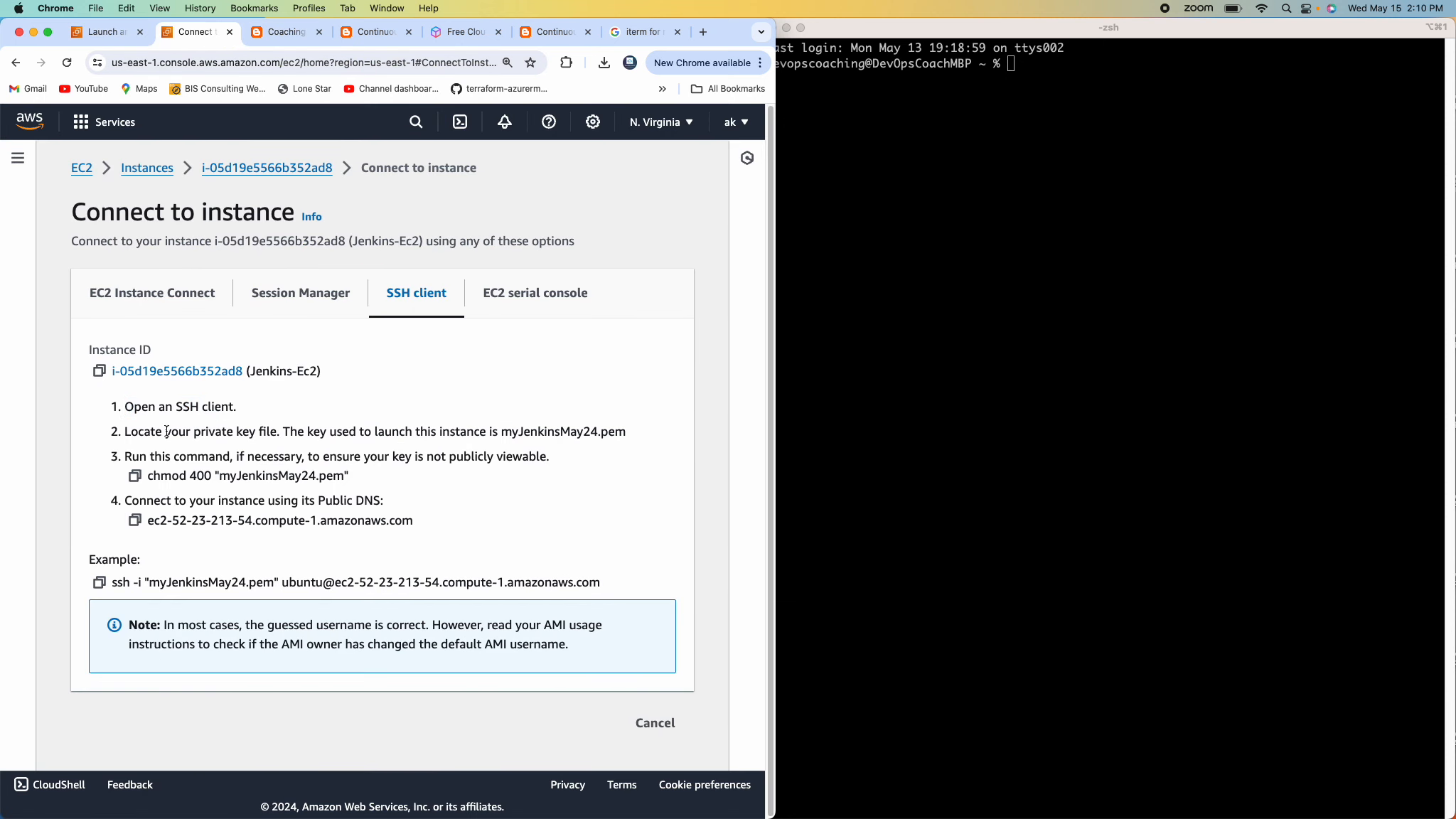
- Highlight the instruction to locate the private key file and copy the key file name myJenkinsMay24.pem
{"action": "left_click_drag", "start_coordinate": [126, 431], "coordinate": [282, 434]}
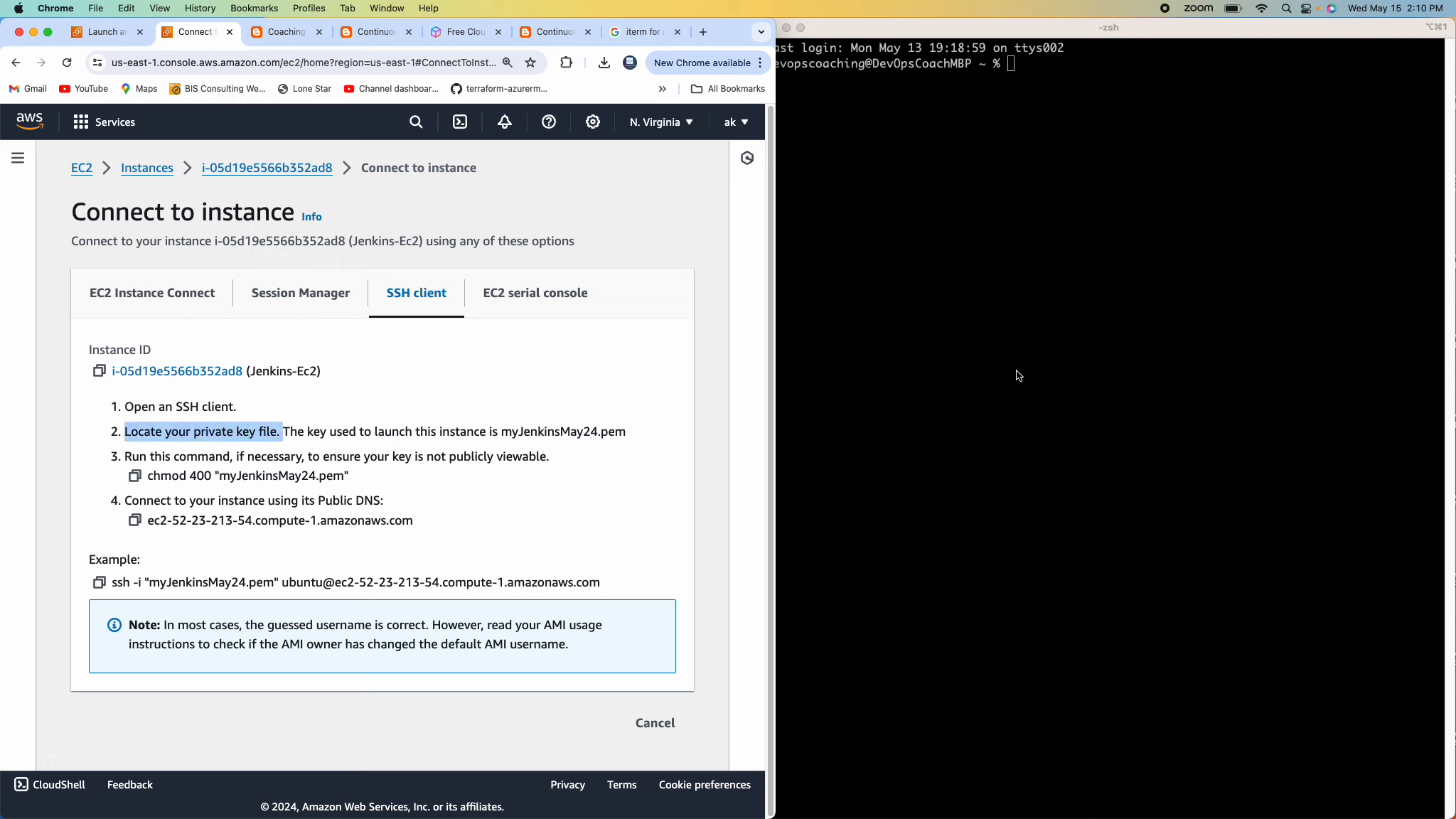
{"action": "double_click", "coordinate": [561, 435]}
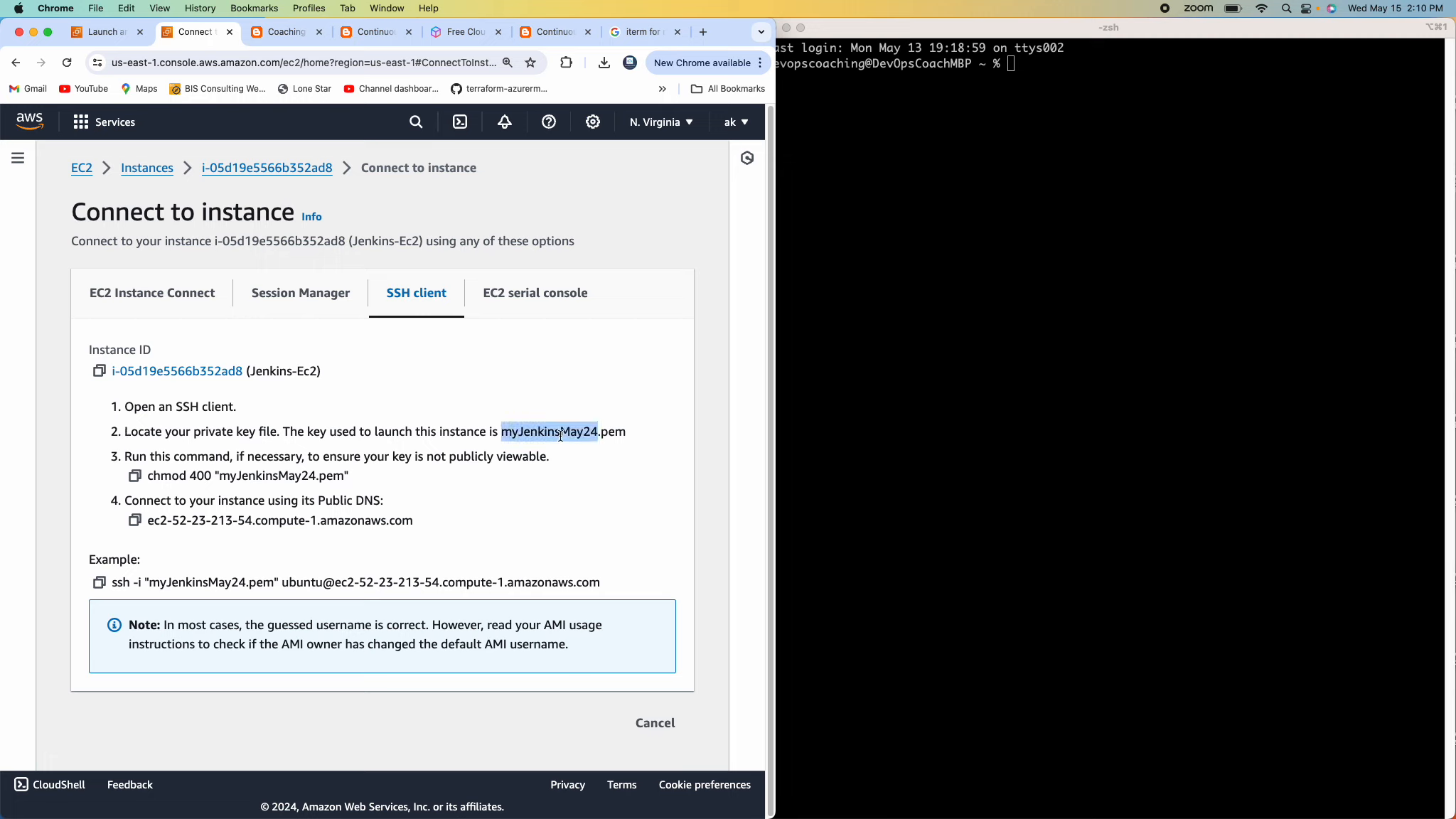
{"action": "key", "text": "super+c"}
{"action": "left_click", "coordinate": [626, 437], "text": "shift"}
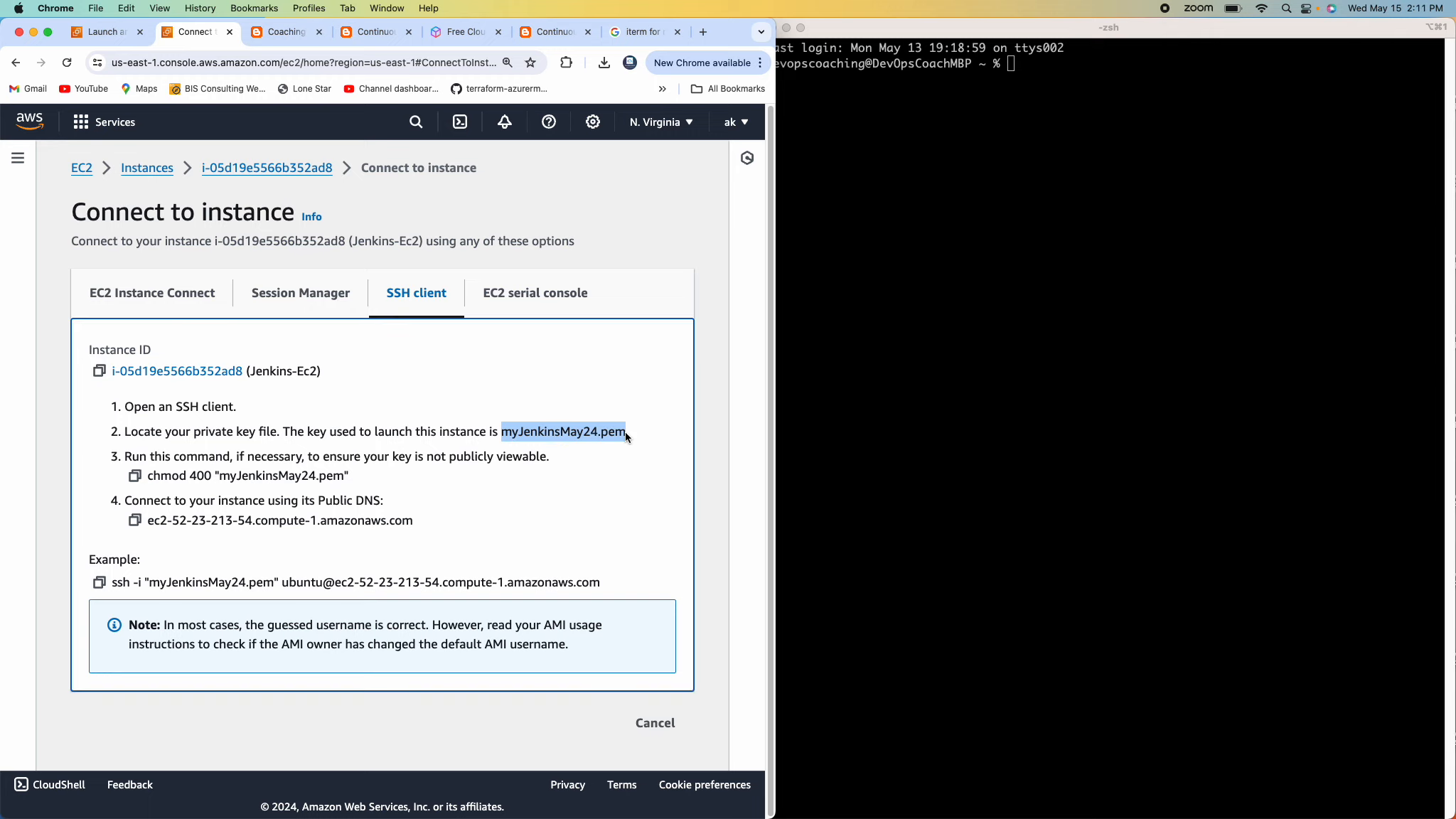
- In iTerm2, enlarge the terminal text, print the working directory with pwd, and widen the window slightly
{"action": "left_click", "coordinate": [1161, 194]}
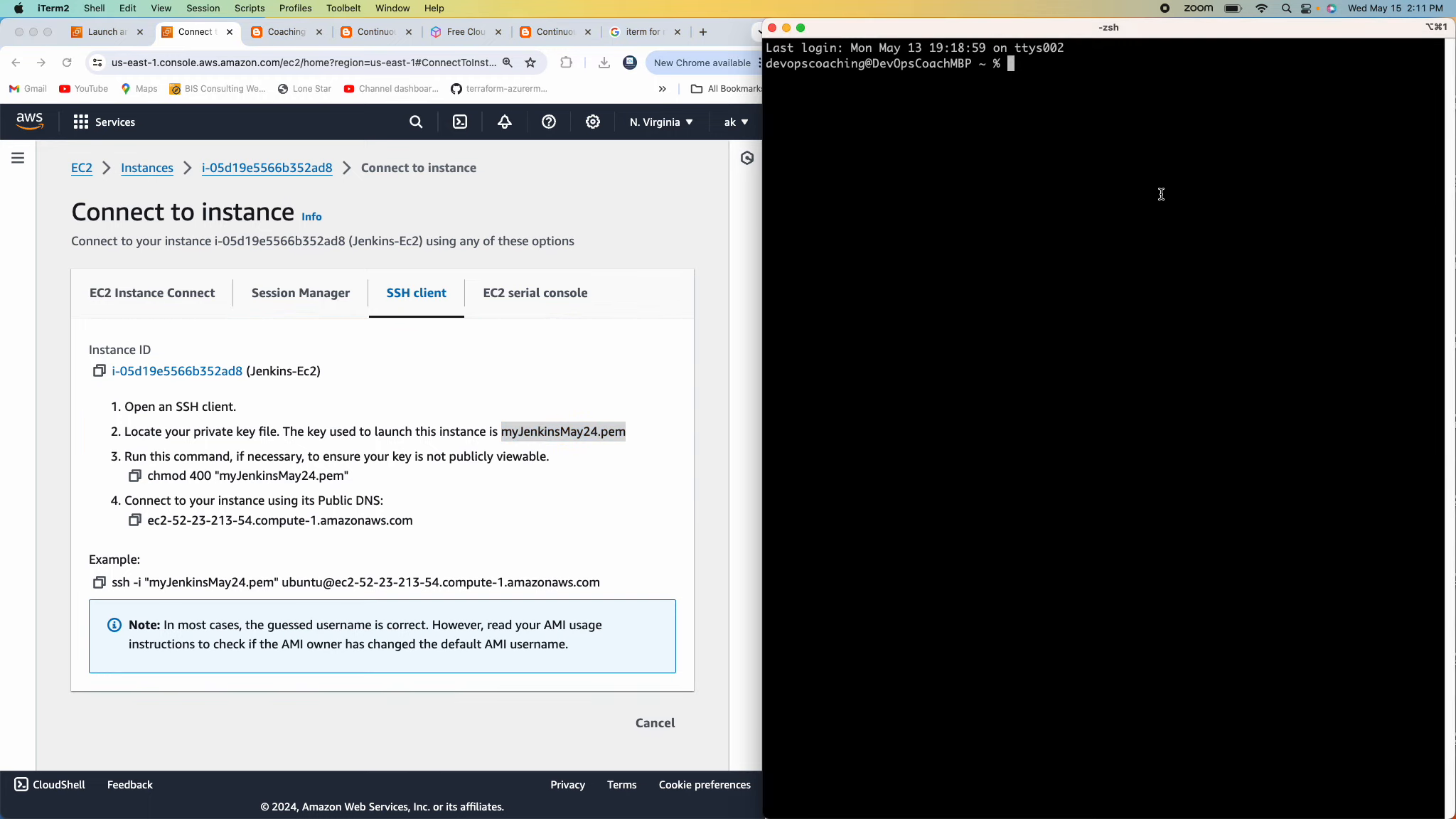
{"action": "key", "text": "super+equal"}
{"action": "key", "text": "super+equal"}
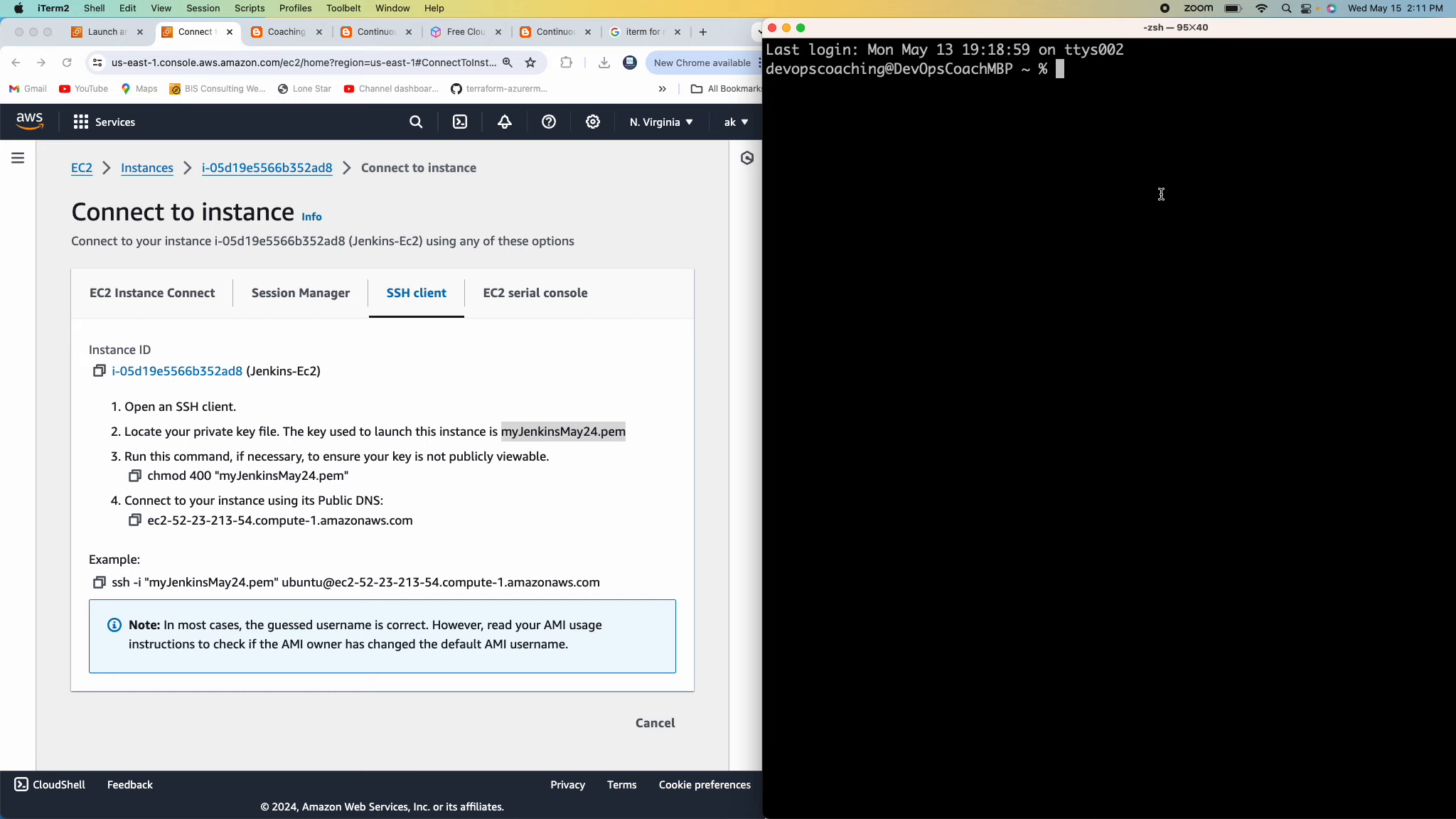
{"action": "type", "text": "pwd"}
{"action": "key", "text": "Return"}
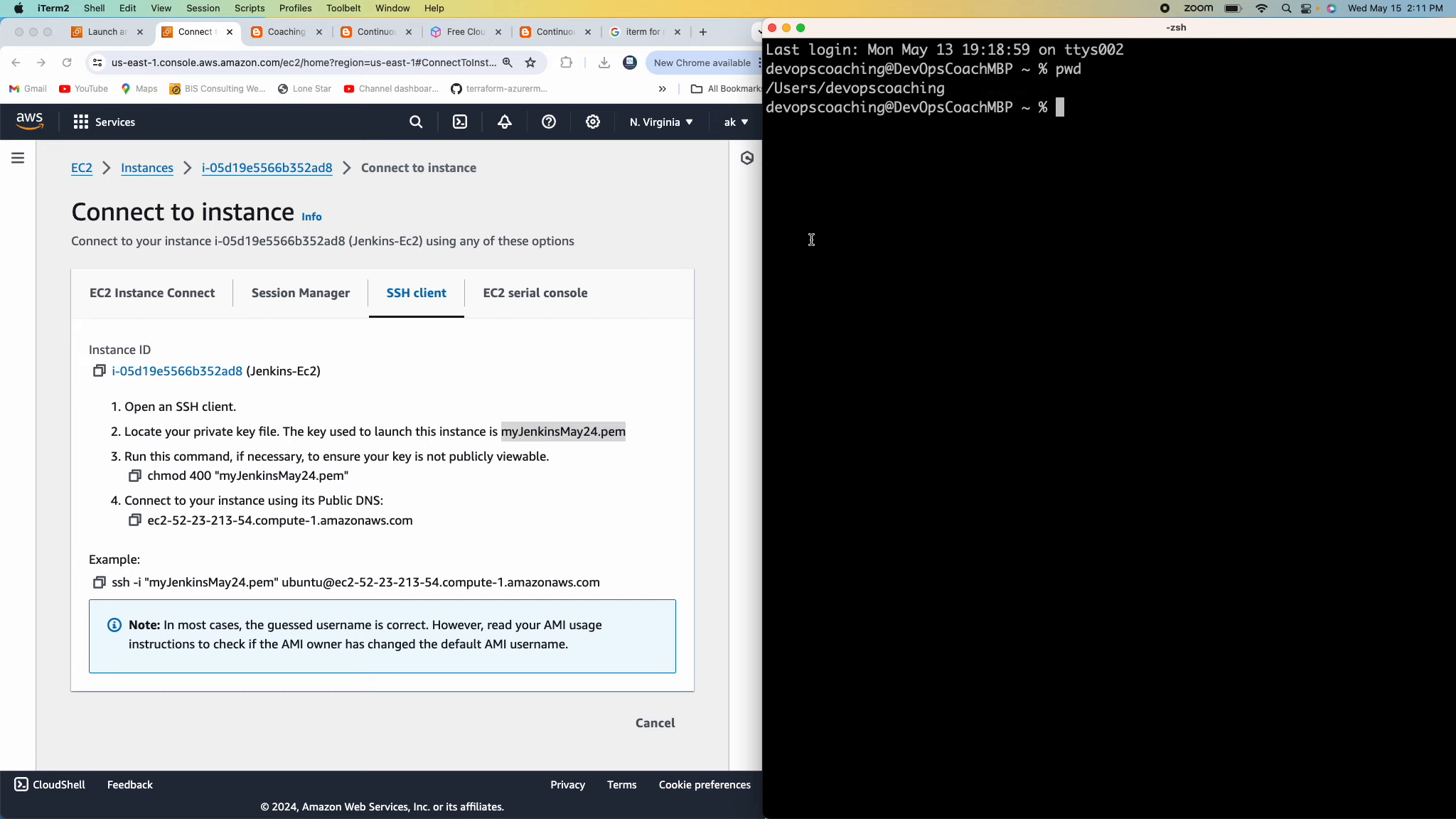
{"action": "left_click_drag", "start_coordinate": [763, 246], "coordinate": [736, 238]}
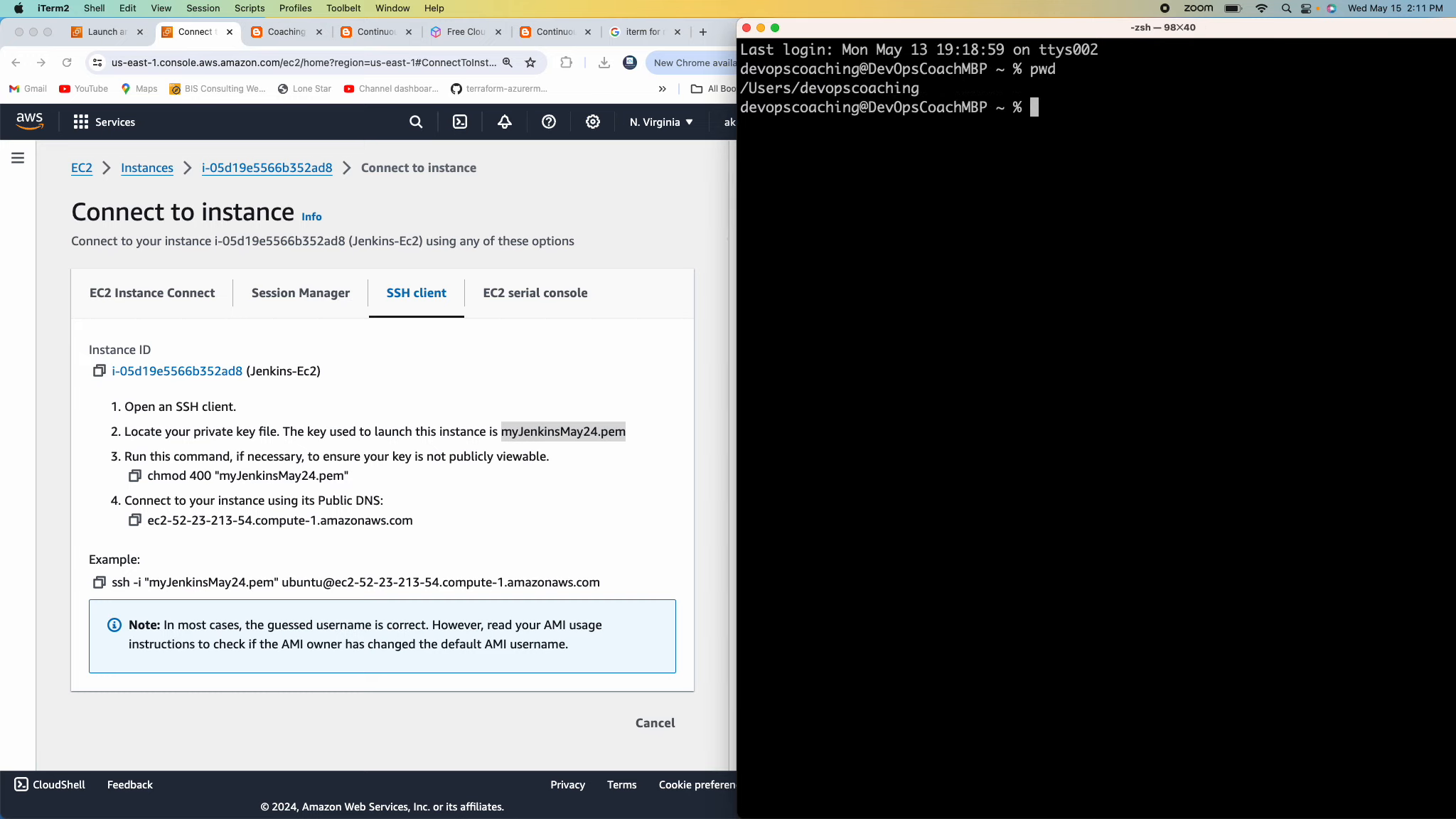
- Change to the Downloads directory with cd Downloads and print the working directory
{"action": "type", "text": "cd Downloads"}
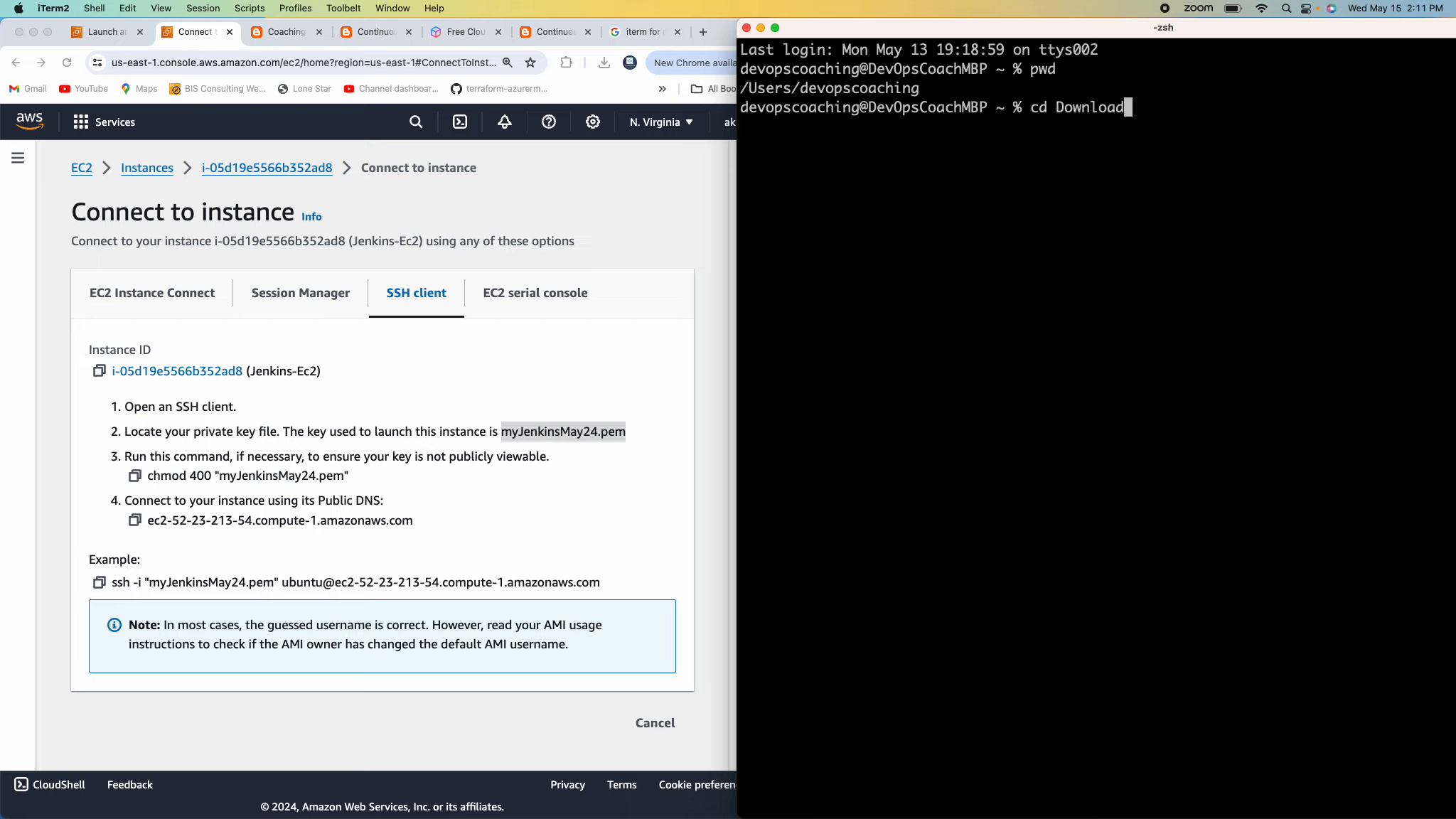
{"action": "key", "text": "Return"}
{"action": "type", "text": "pwd"}
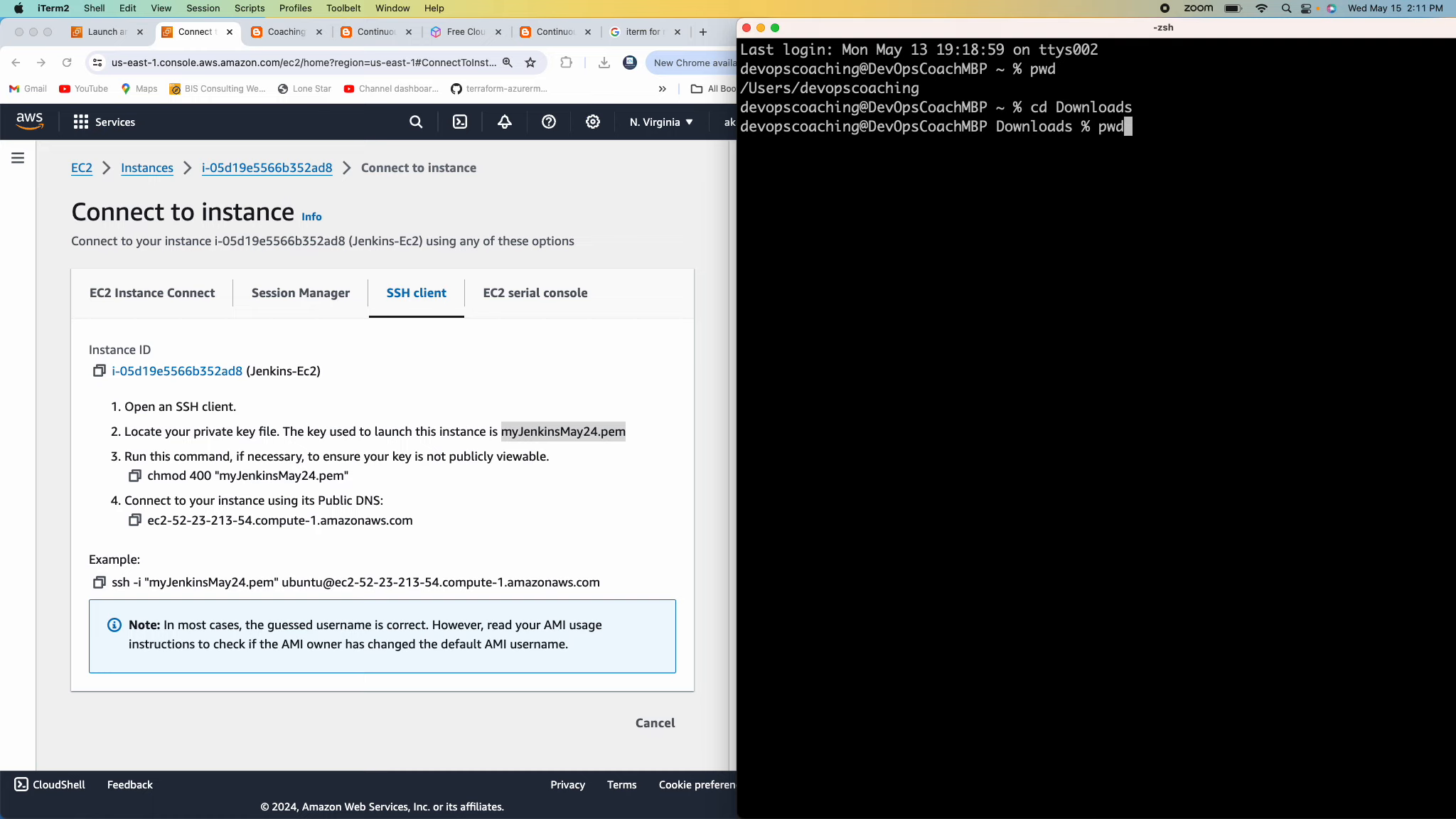
{"action": "key", "text": "Return"}
- List the key file's details with ls -al myJenkinsMay24.pem and highlight the list command
{"action": "type", "text": "ls -al"}
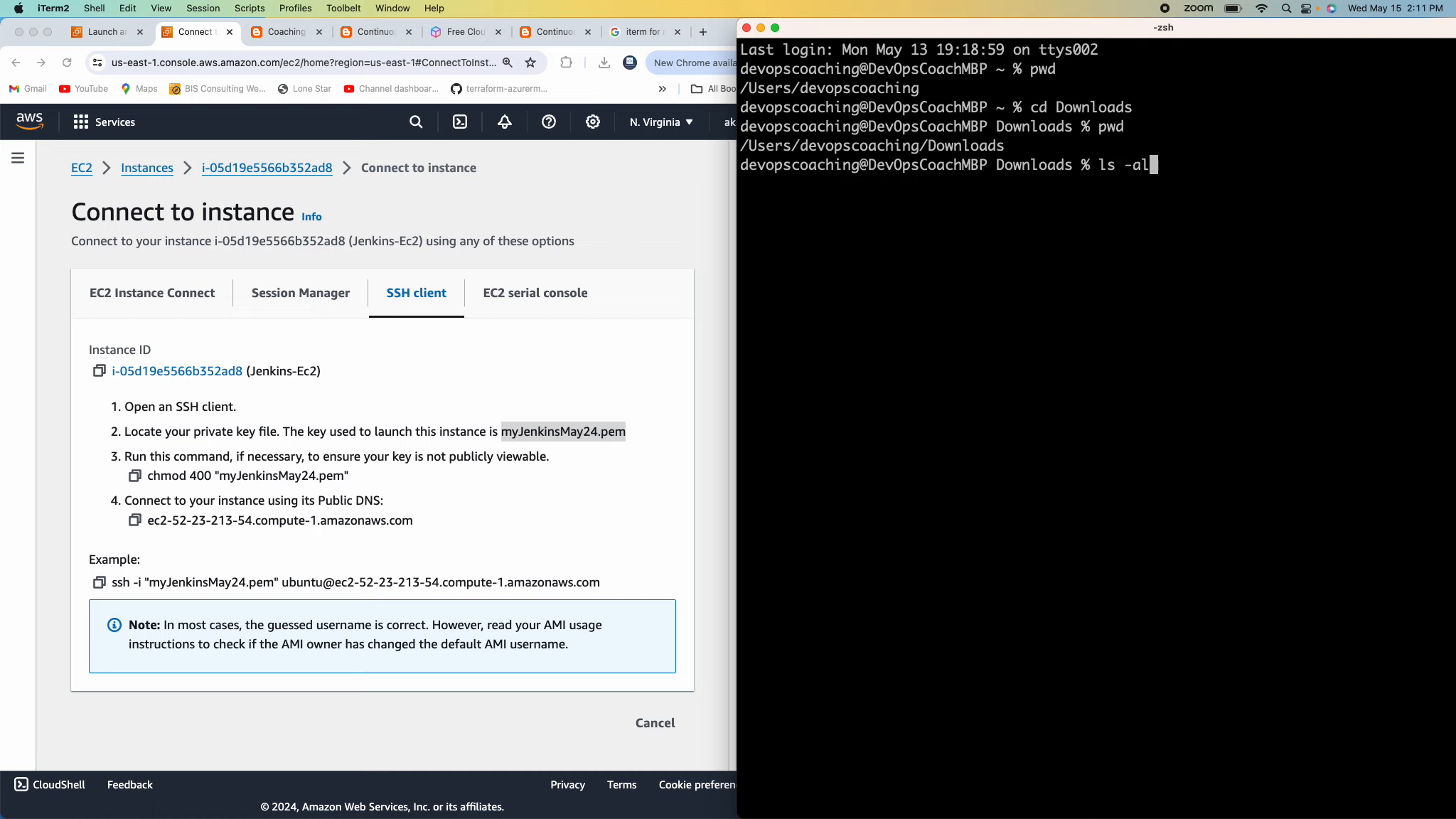
{"action": "type", "text": "myJenkinsMay24.pem"}
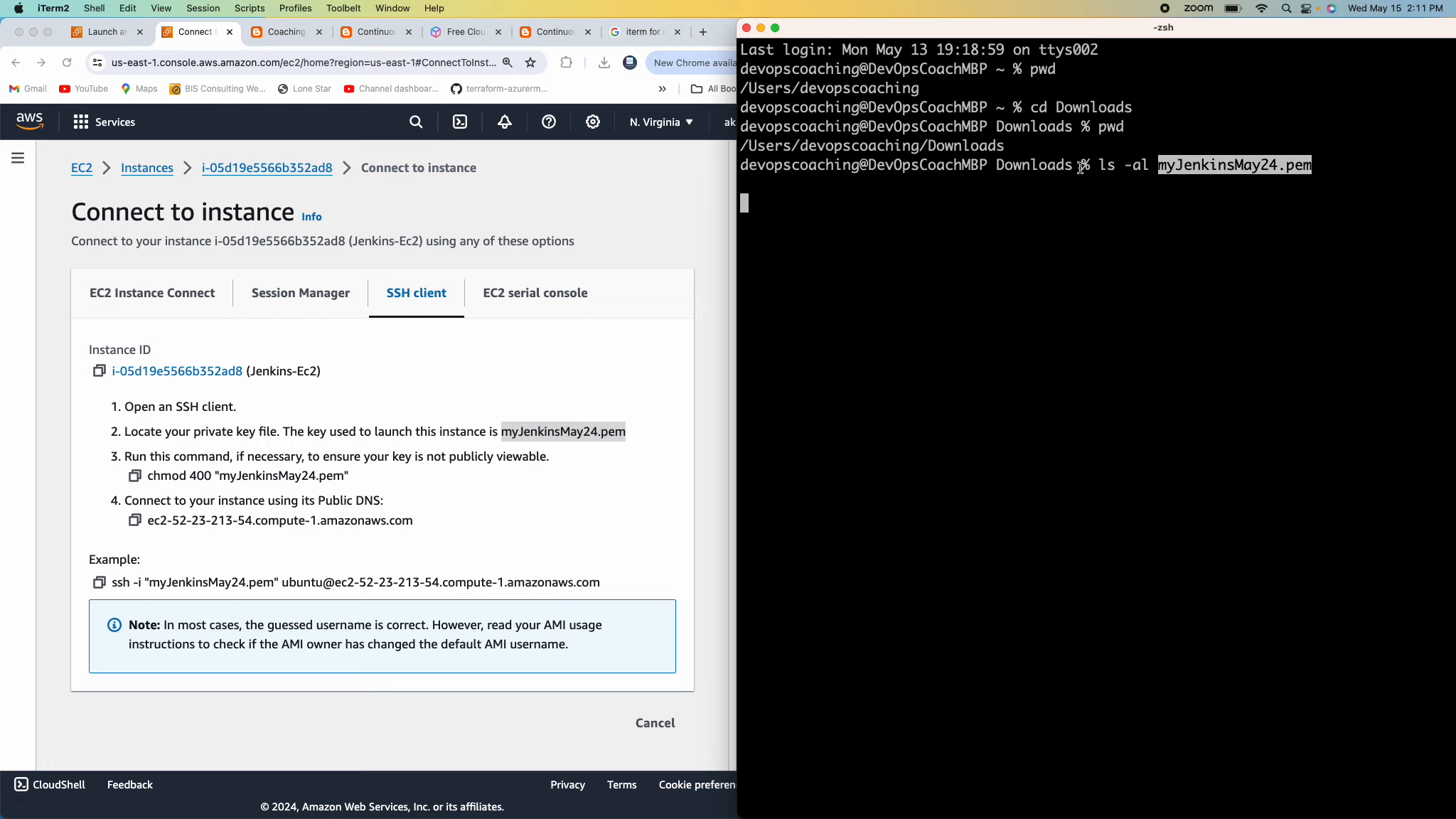
{"action": "key", "text": "Return"}
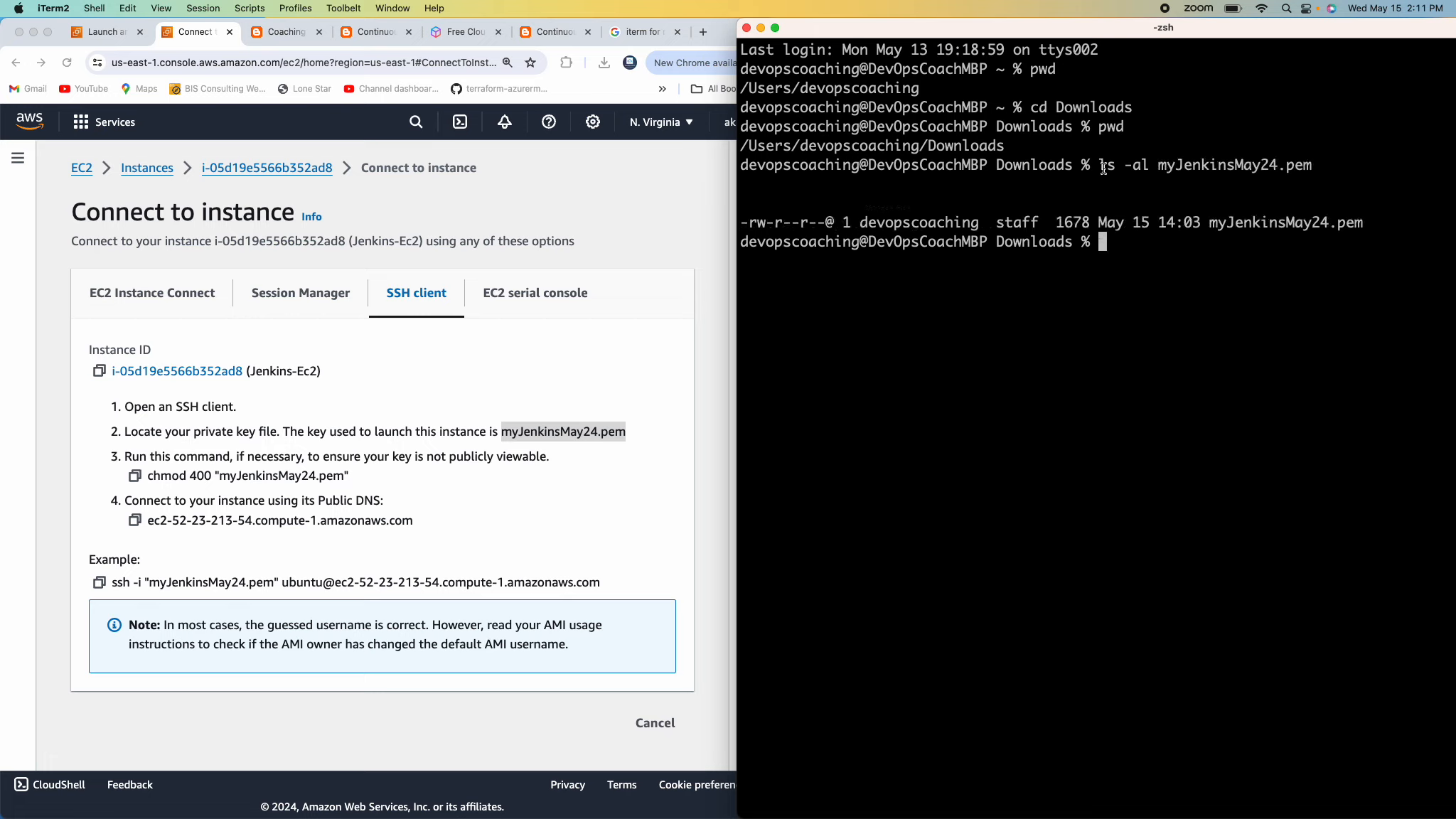
{"action": "left_click_drag", "start_coordinate": [1099, 164], "coordinate": [1151, 165]}
{"action": "left_click", "coordinate": [1162, 242]}
- Review the instruction about keeping the key from being publicly viewable, and examine the key file's permissions in the terminal listing
{"action": "left_click", "coordinate": [238, 459]}
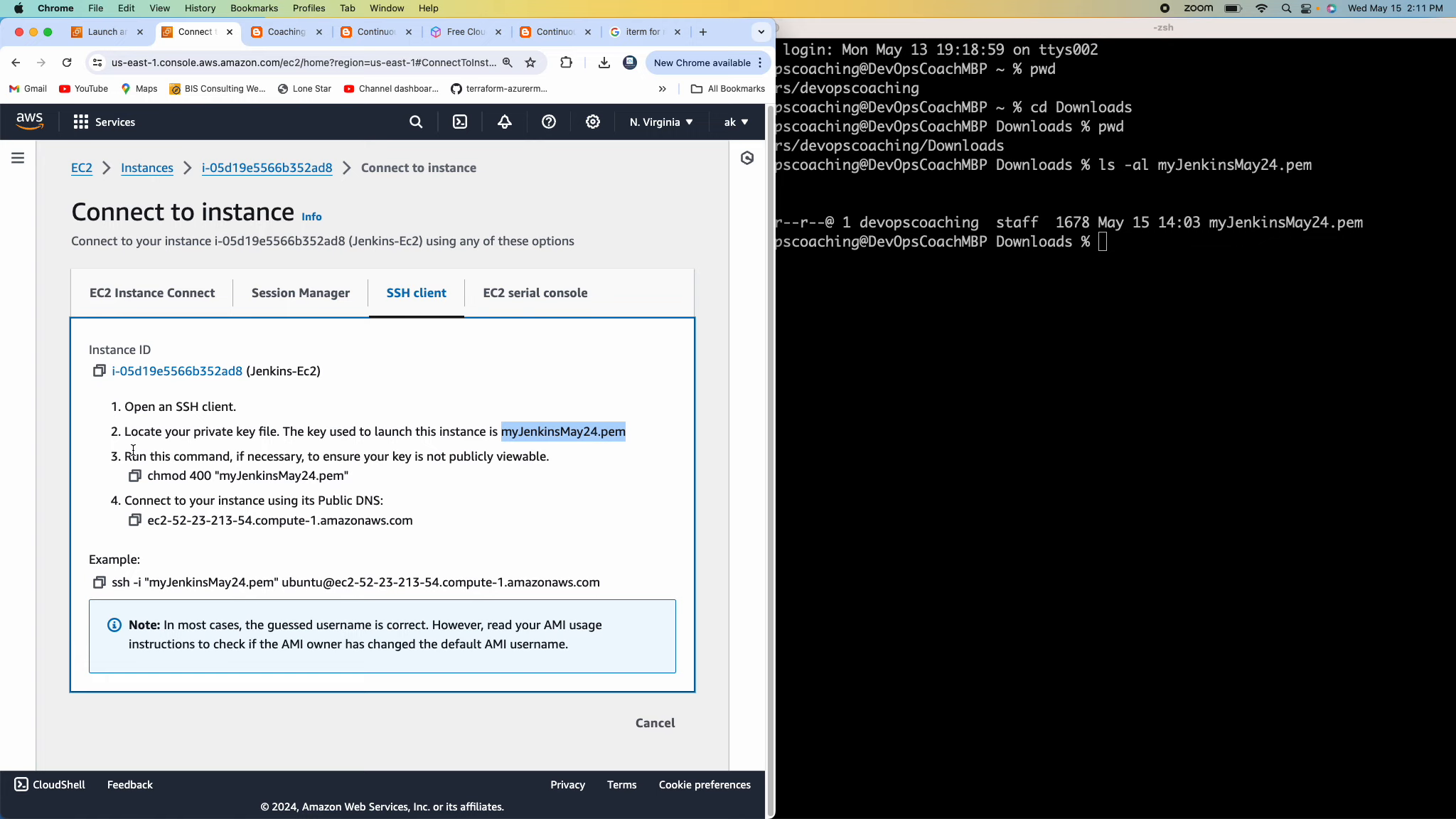
{"action": "left_click_drag", "start_coordinate": [125, 454], "coordinate": [156, 457]}
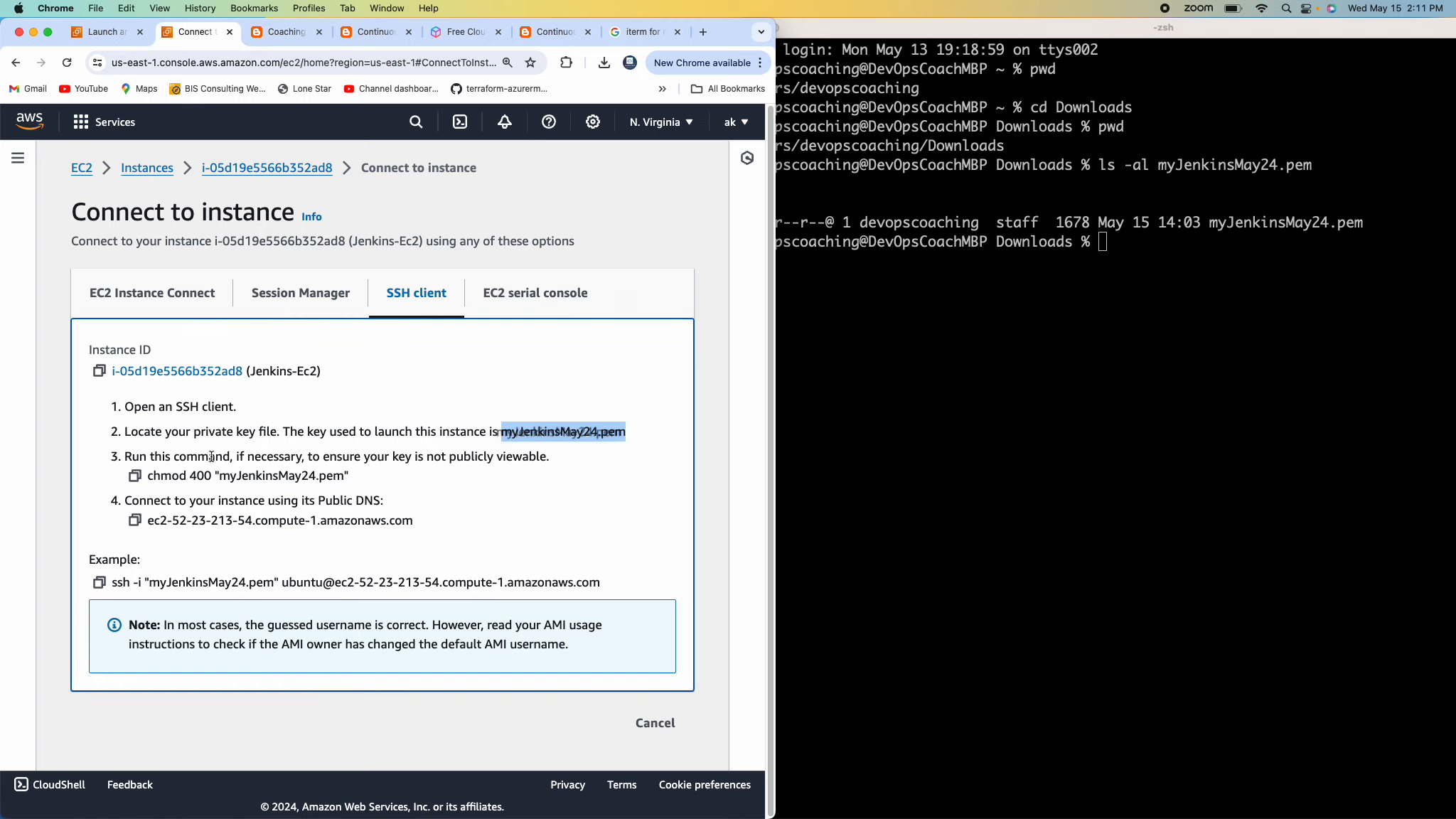
{"action": "left_click", "coordinate": [282, 472]}
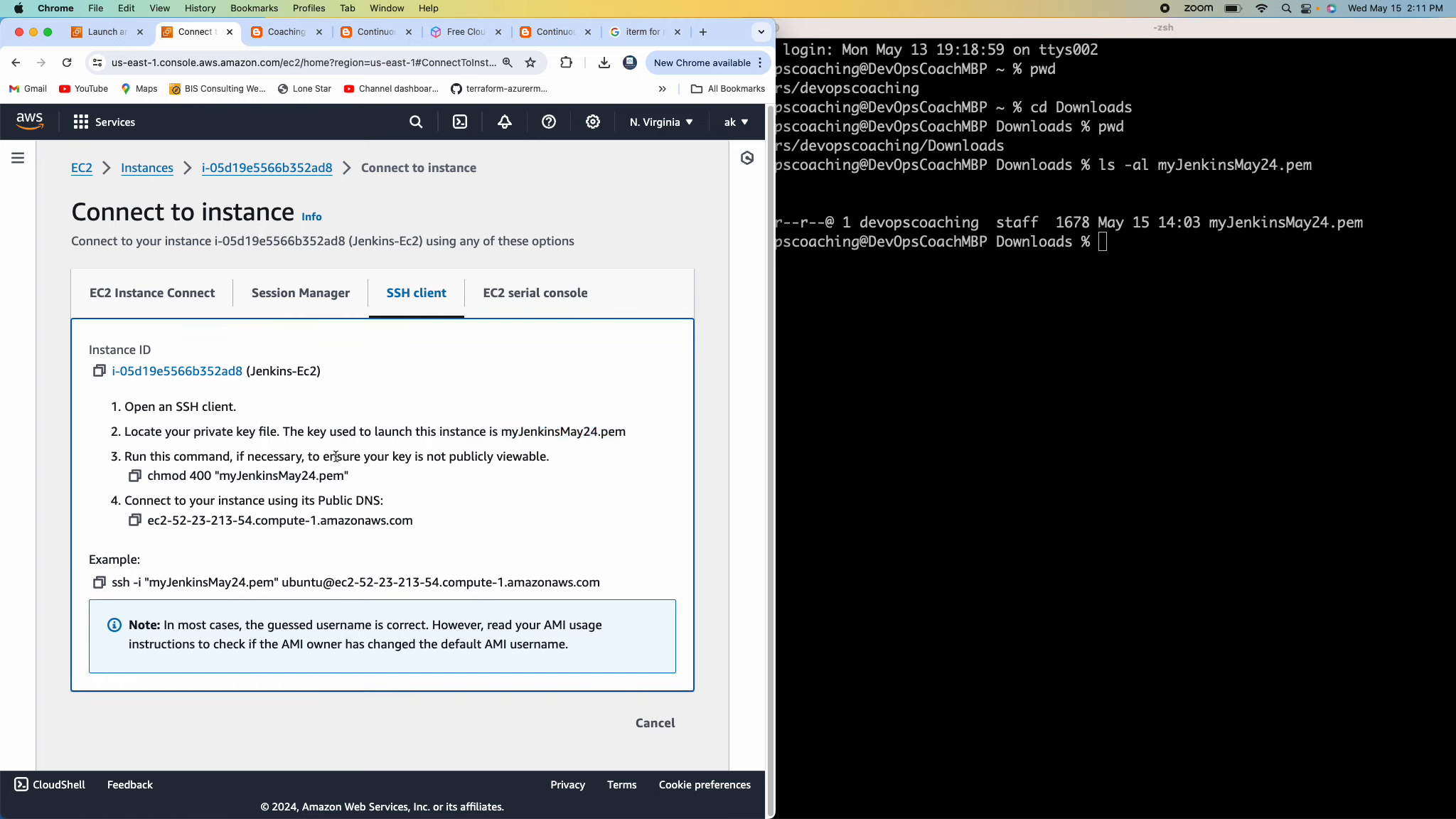
{"action": "left_click_drag", "start_coordinate": [336, 456], "coordinate": [402, 456]}
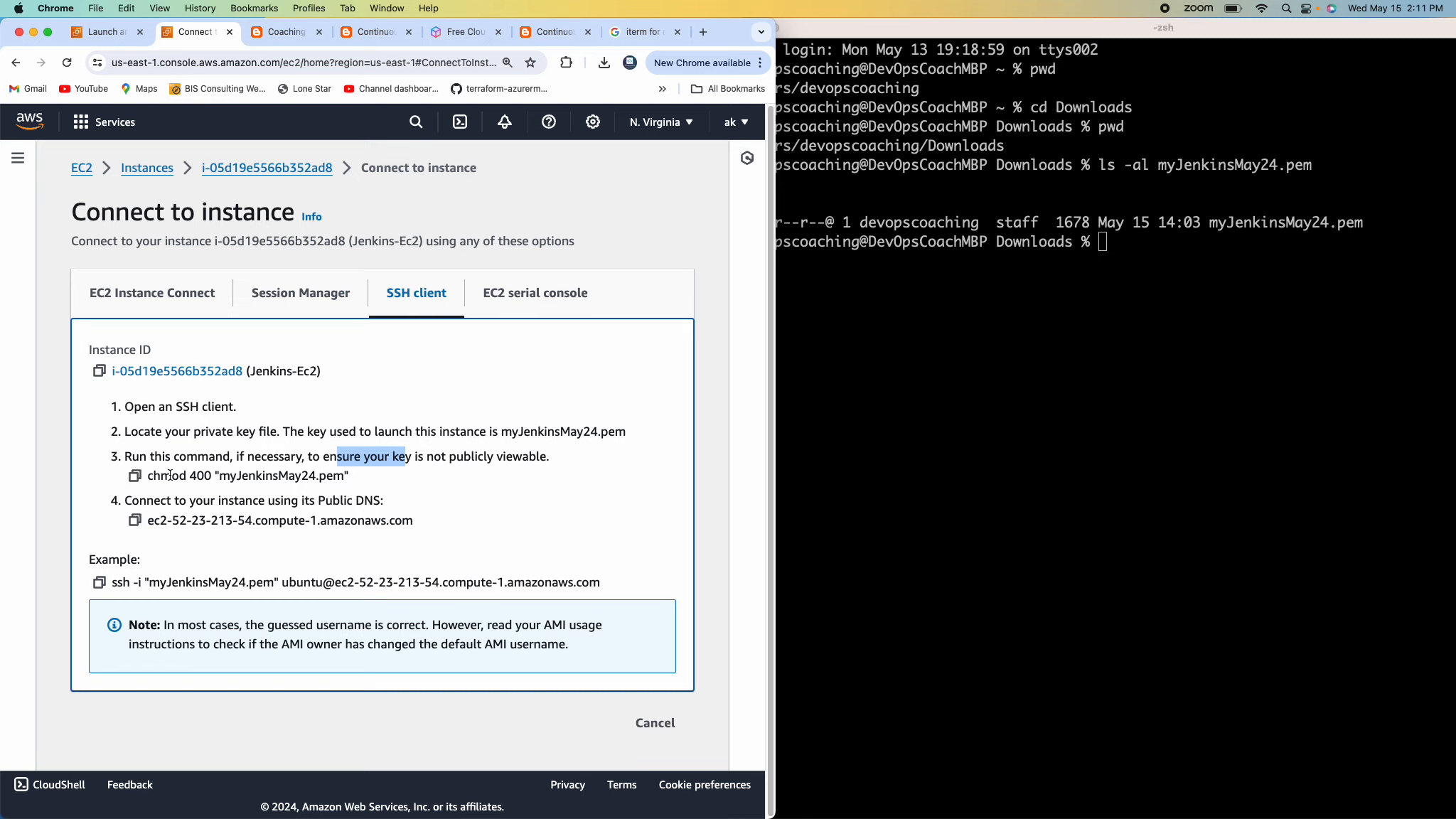
{"action": "left_click", "coordinate": [1140, 253]}
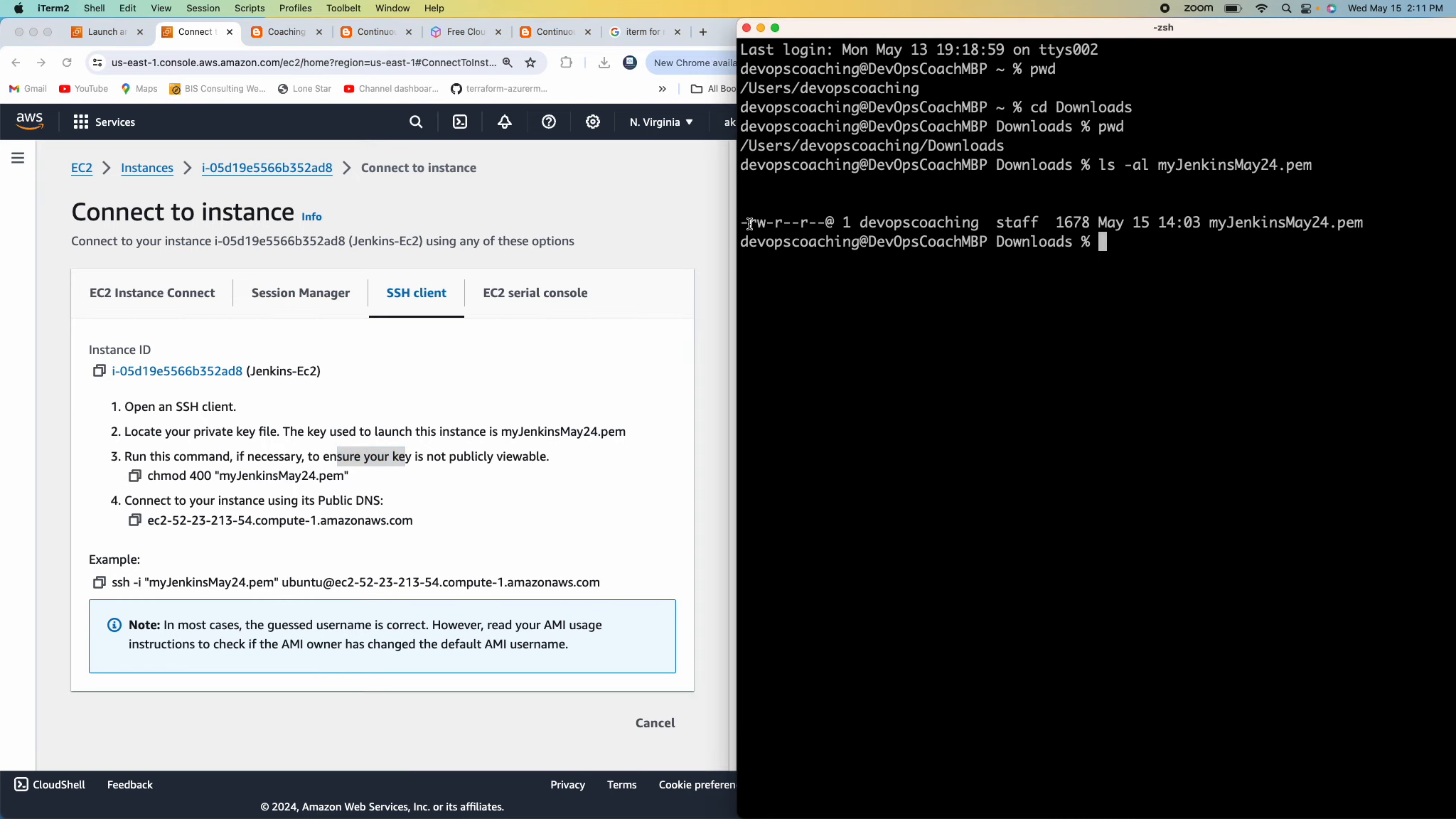
{"action": "left_click_drag", "start_coordinate": [750, 224], "coordinate": [764, 224]}
{"action": "left_click", "coordinate": [839, 269]}
- Copy the chmod 400 "myJenkinsMay24.pem" command from the SSH client instructions and run it in iTerm2
{"action": "left_click", "coordinate": [134, 476]}
{"action": "left_click", "coordinate": [1072, 406]}
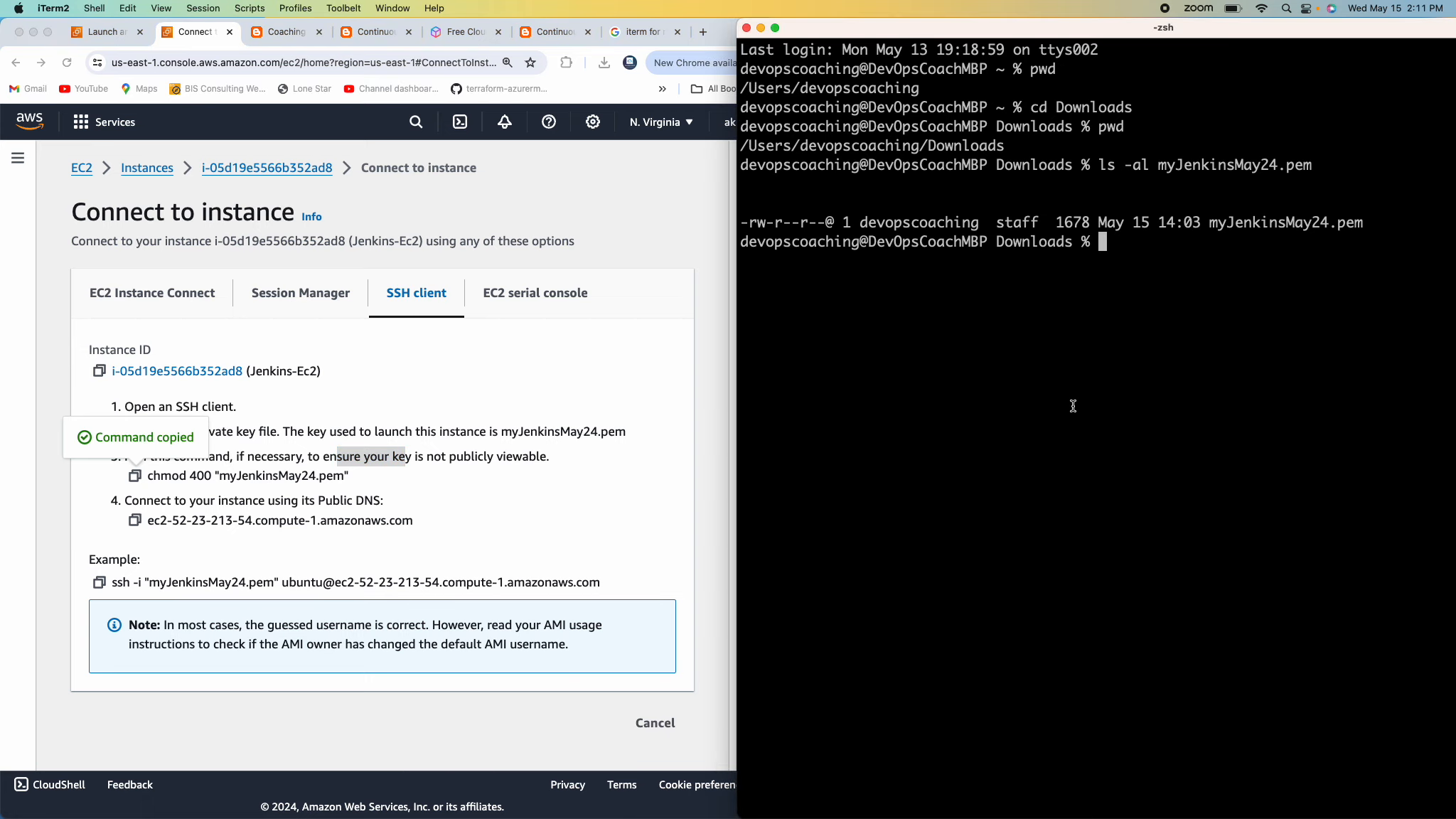
{"action": "key", "text": "super+v"}
{"action": "key", "text": "Return"}
- Rerun ls -al myJenkinsMay24.pem and highlight the permissions of the key file
{"action": "key", "text": "Up"}
{"action": "key", "text": "Up"}
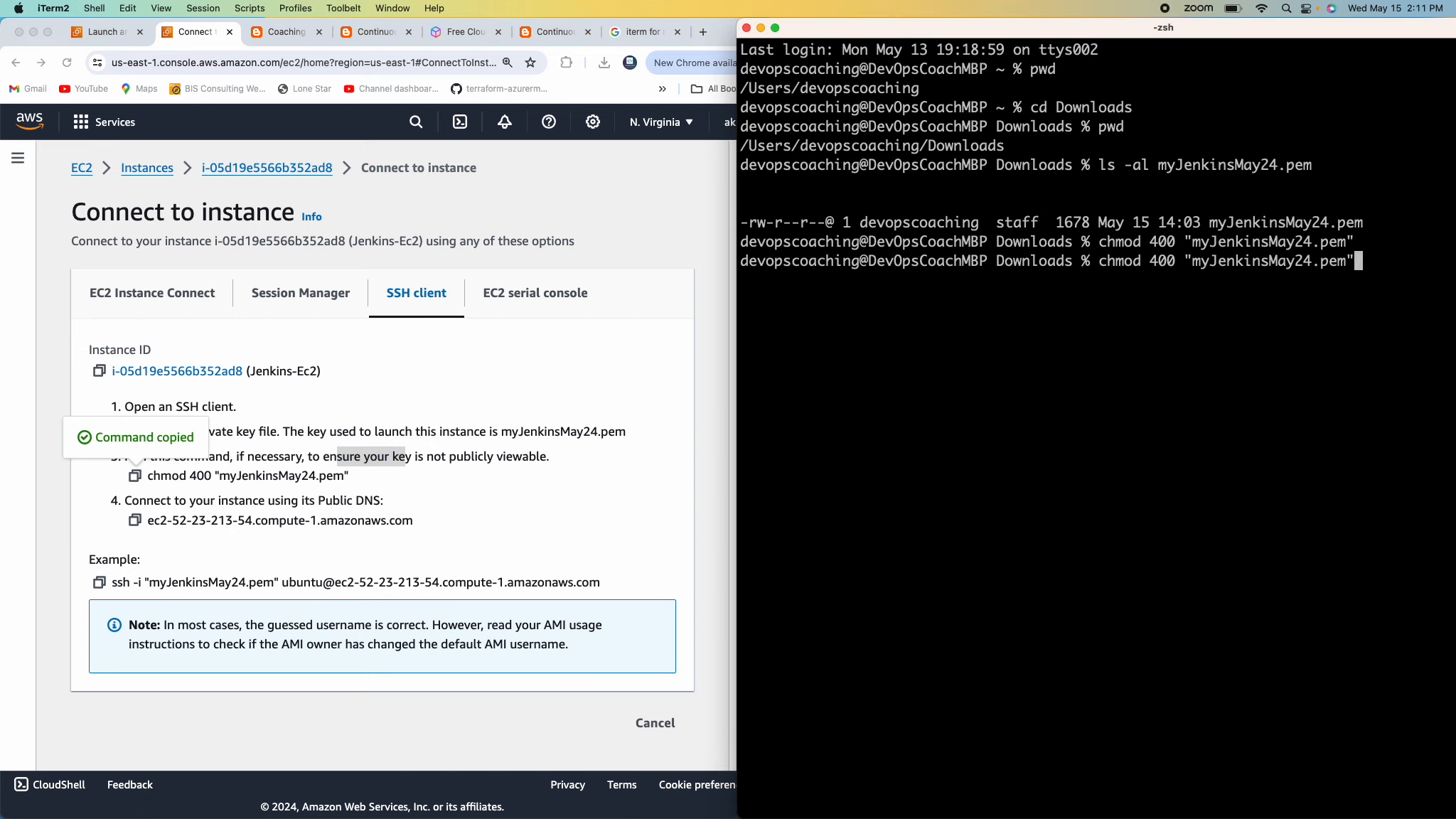
{"action": "key", "text": "Return"}
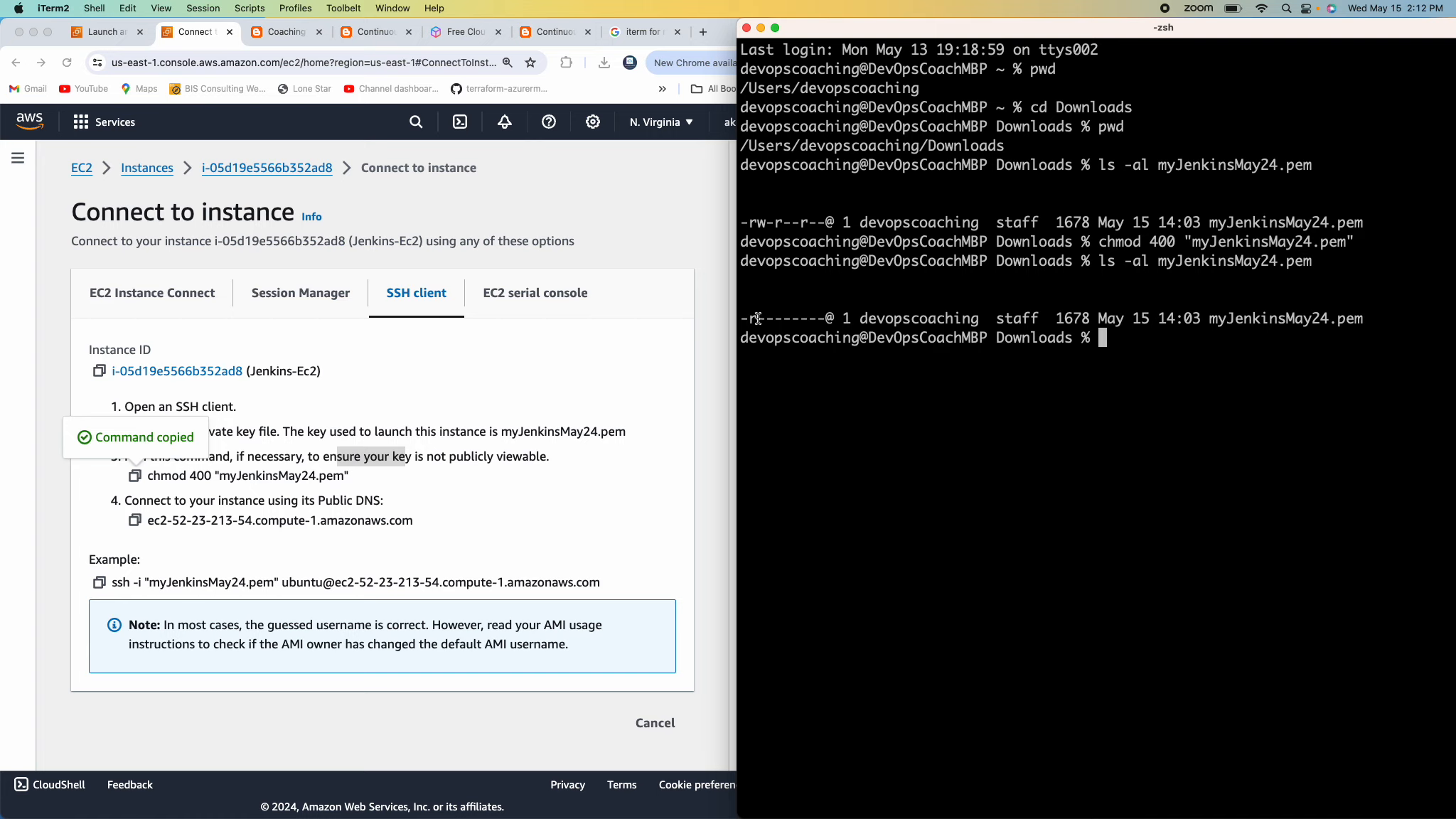
{"action": "left_click_drag", "start_coordinate": [758, 319], "coordinate": [750, 319]}
- Review the cidevops.com guide's Windows Git Bash instructions for changing to the downloads directory, enlarging and closing its terminal screenshot
{"action": "left_click", "coordinate": [553, 32]}
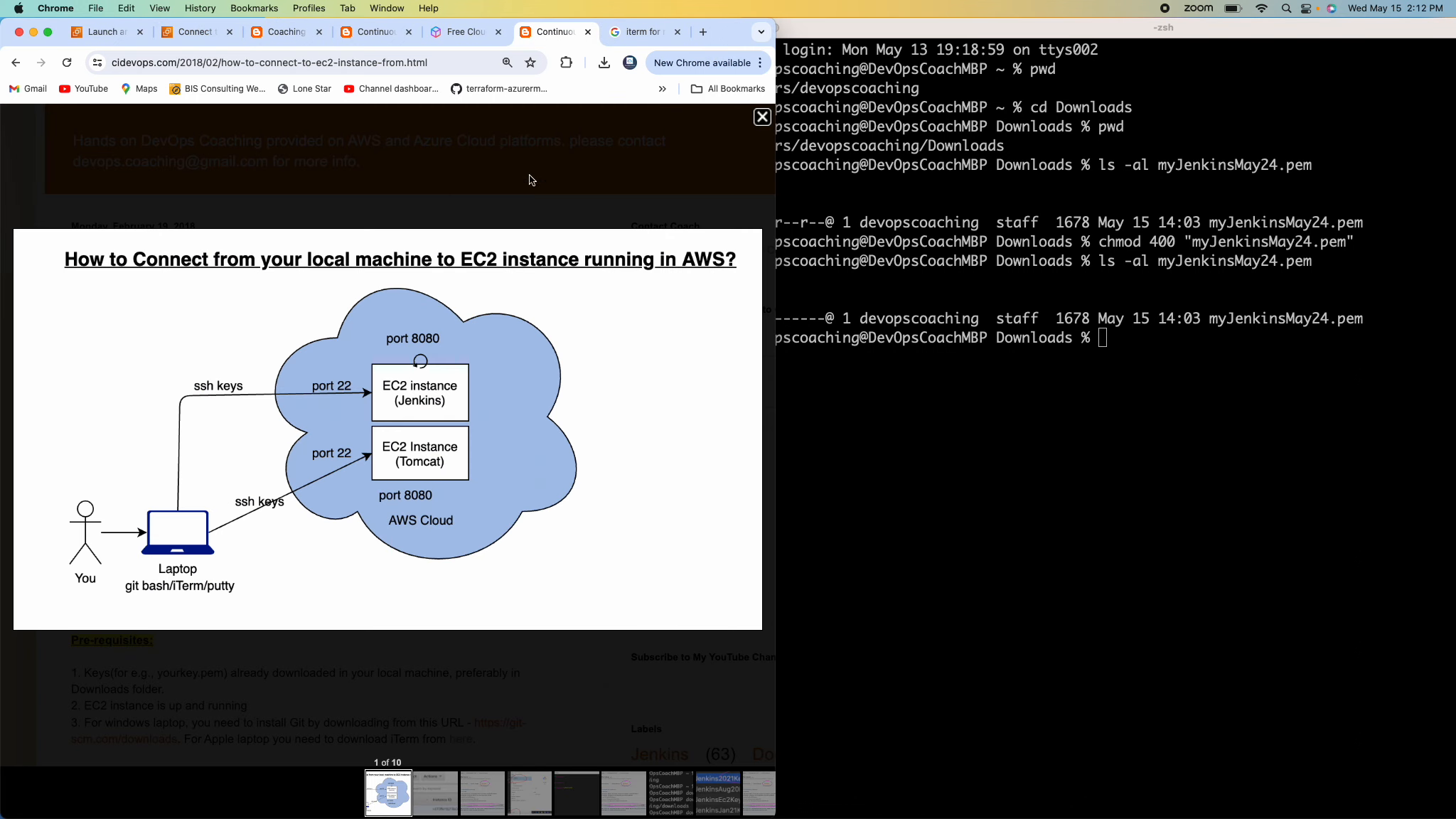
{"action": "left_click", "coordinate": [289, 32]}
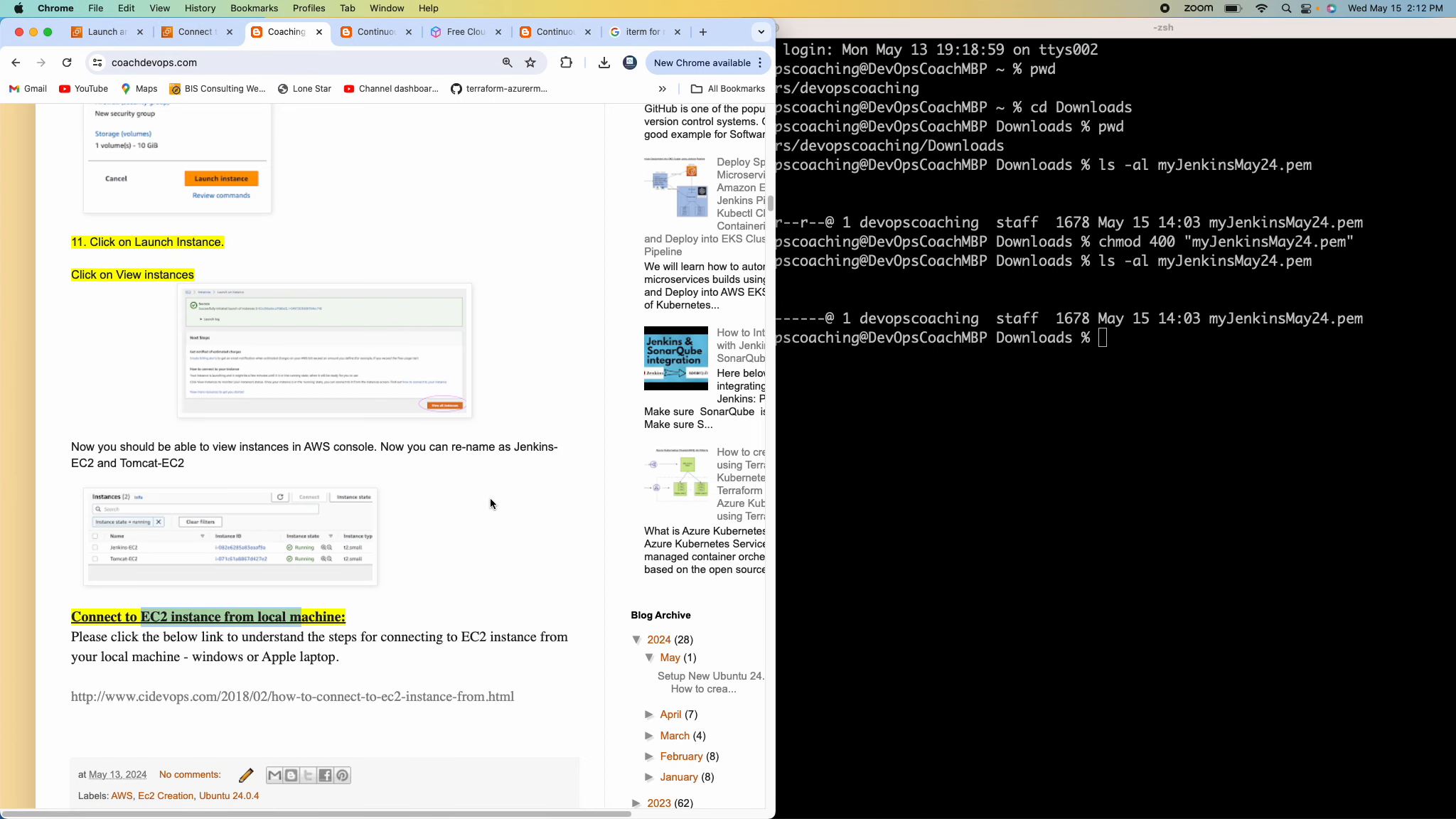
{"action": "left_click", "coordinate": [388, 34]}
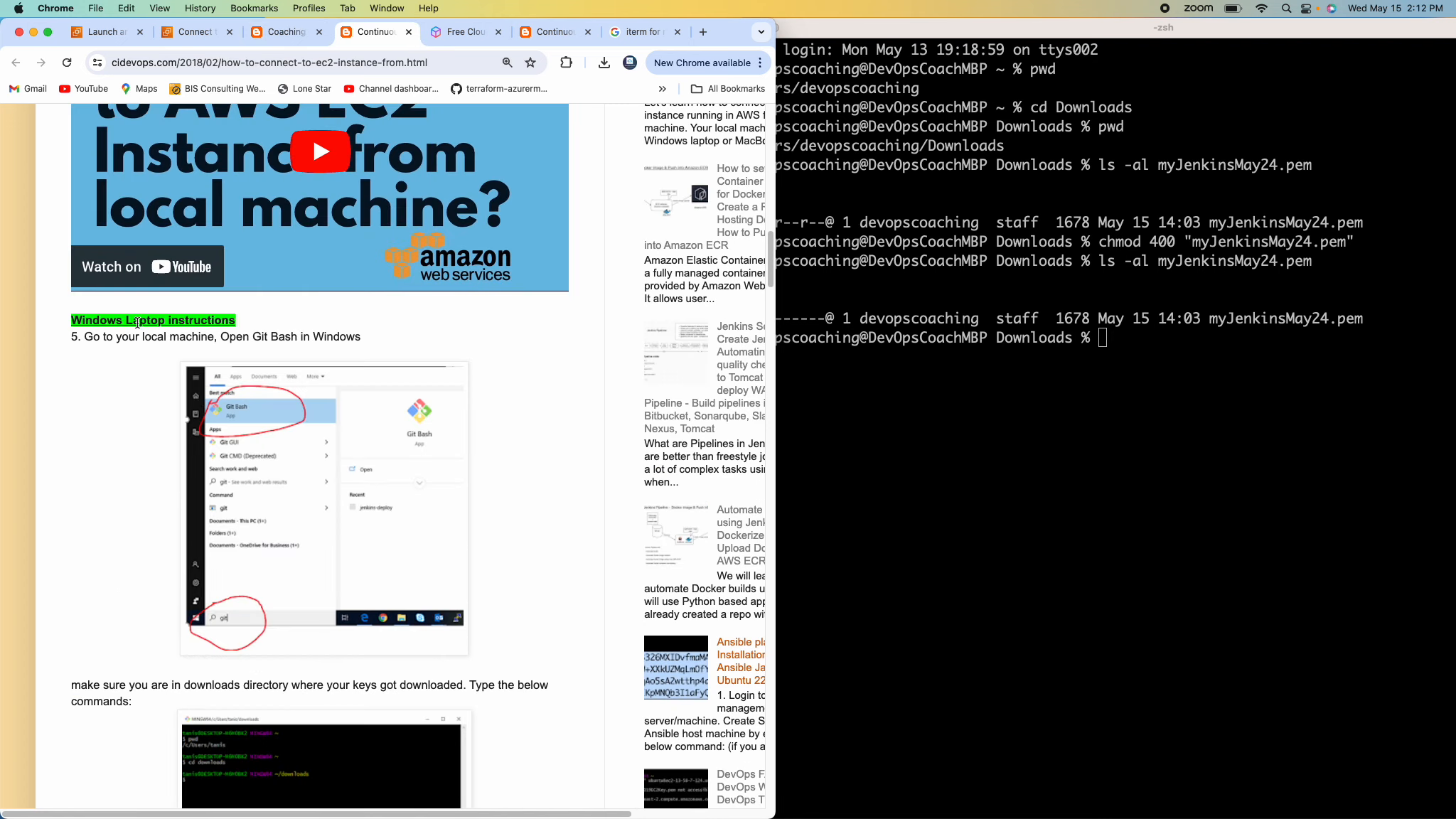
{"action": "scroll", "coordinate": [387, 389], "scroll_direction": "down", "scroll_amount": 5}
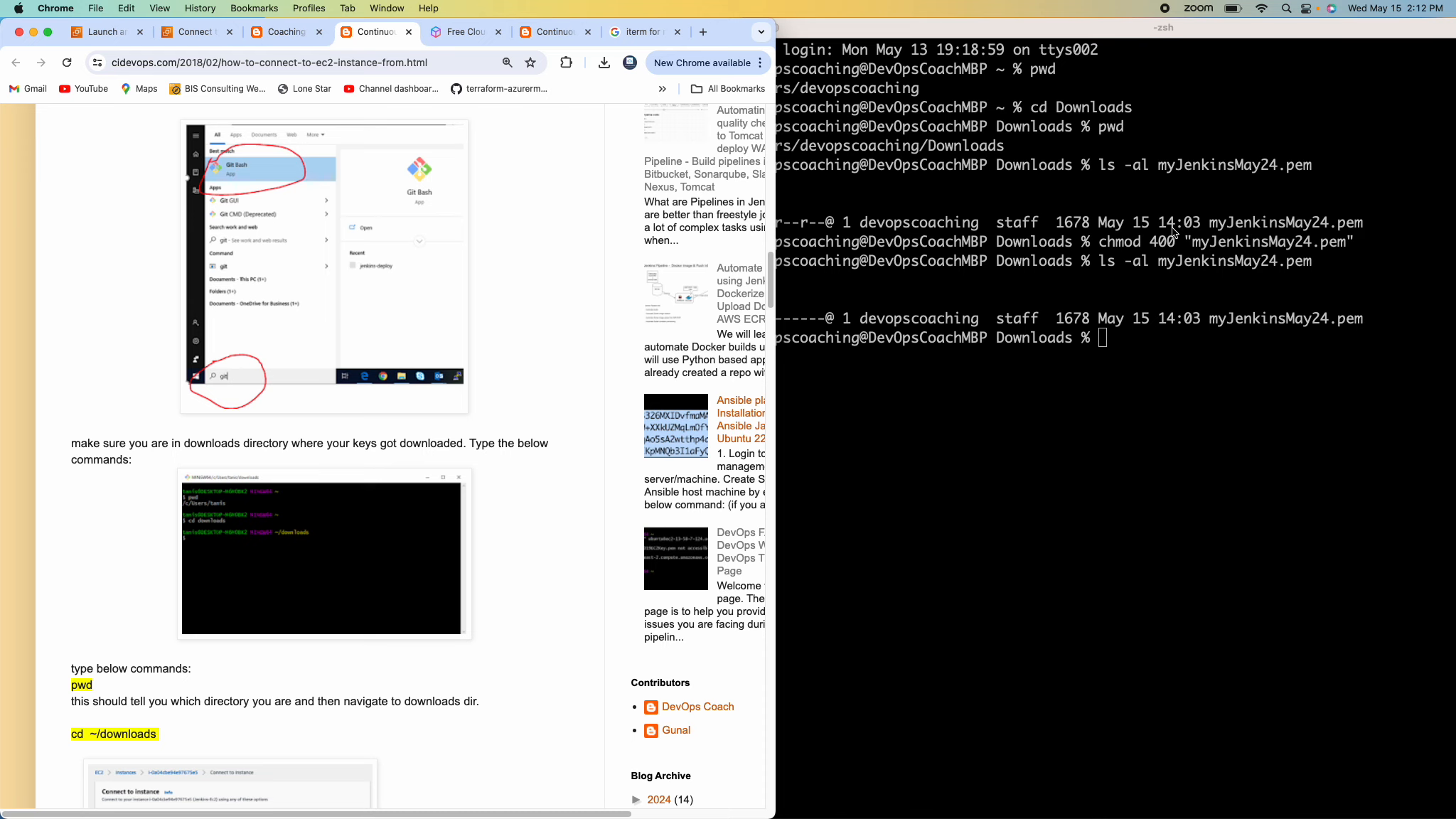
{"action": "left_click", "coordinate": [1043, 288]}
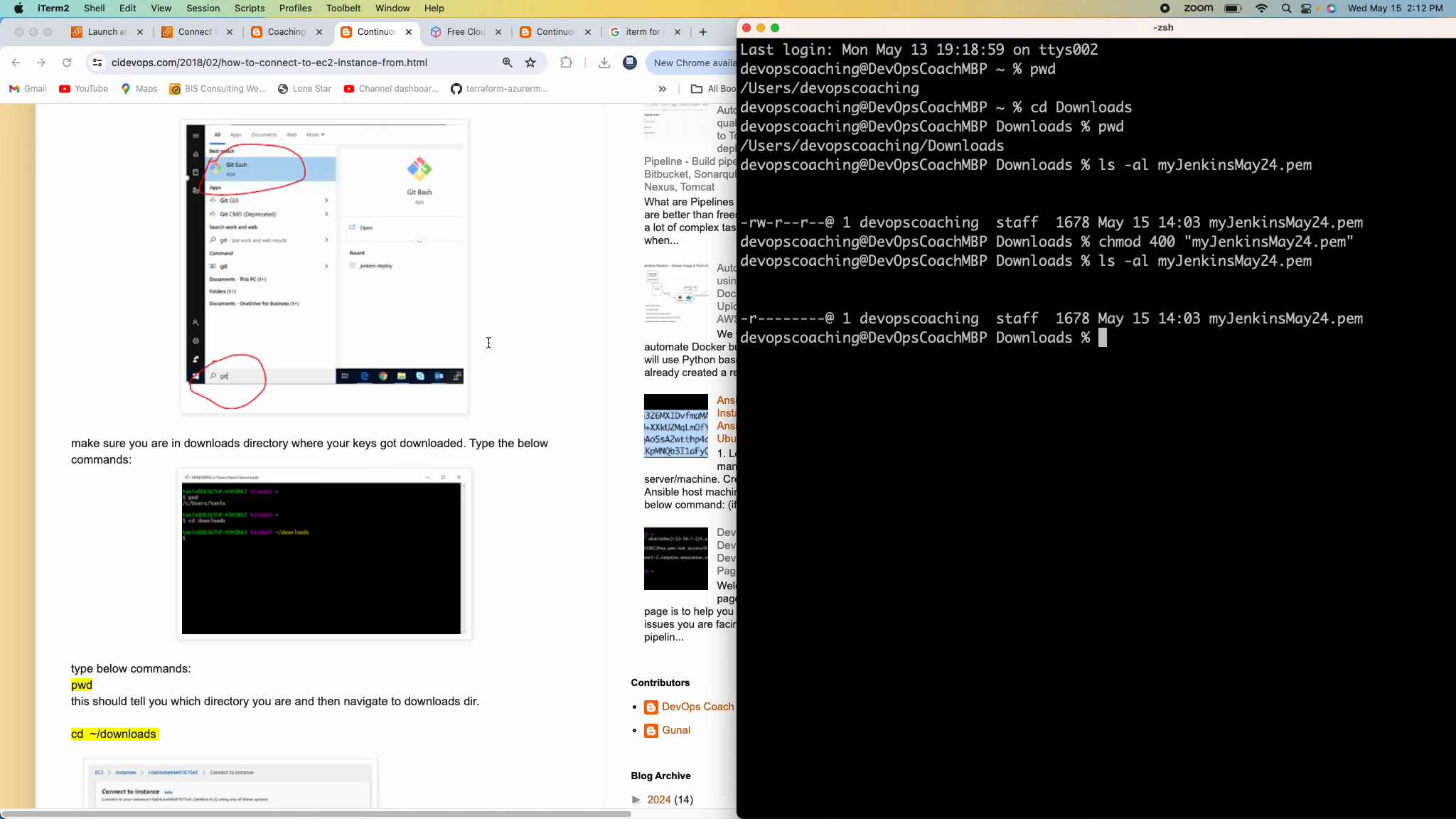
{"action": "scroll", "coordinate": [489, 343], "scroll_direction": "down", "scroll_amount": 3}
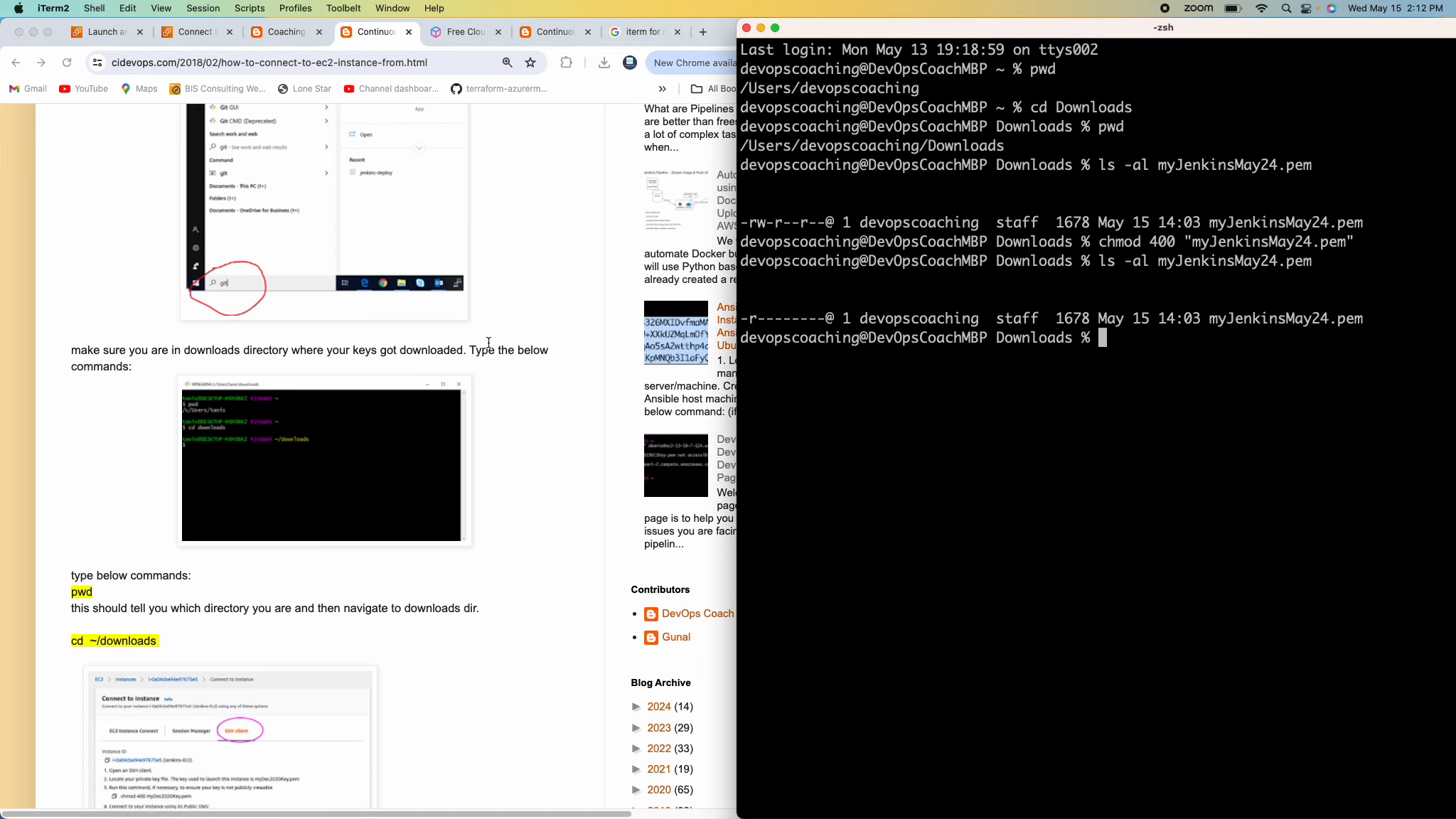
{"action": "left_click", "coordinate": [328, 455]}
{"action": "left_click", "coordinate": [303, 438]}
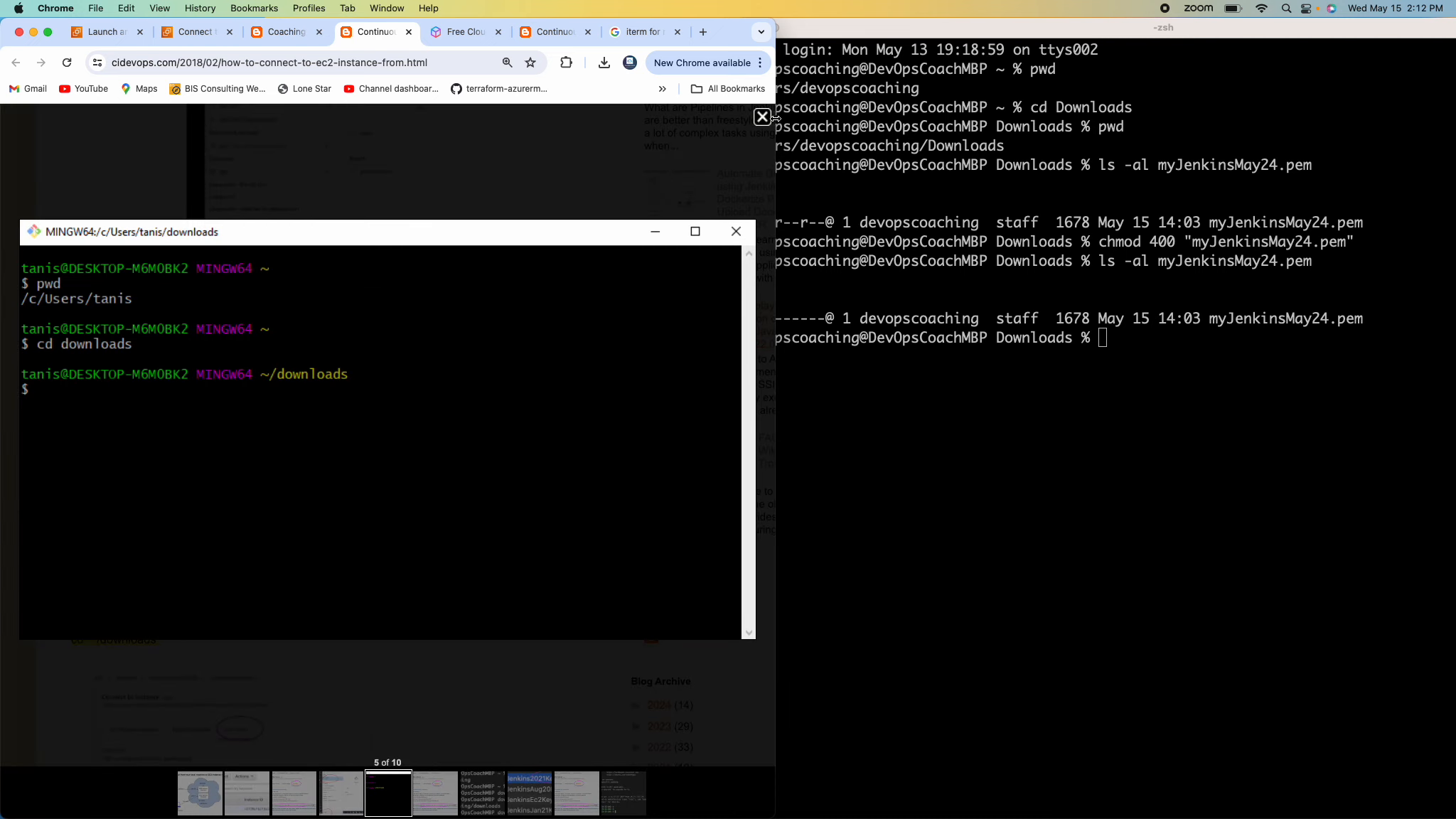
{"action": "left_click", "coordinate": [310, 324]}
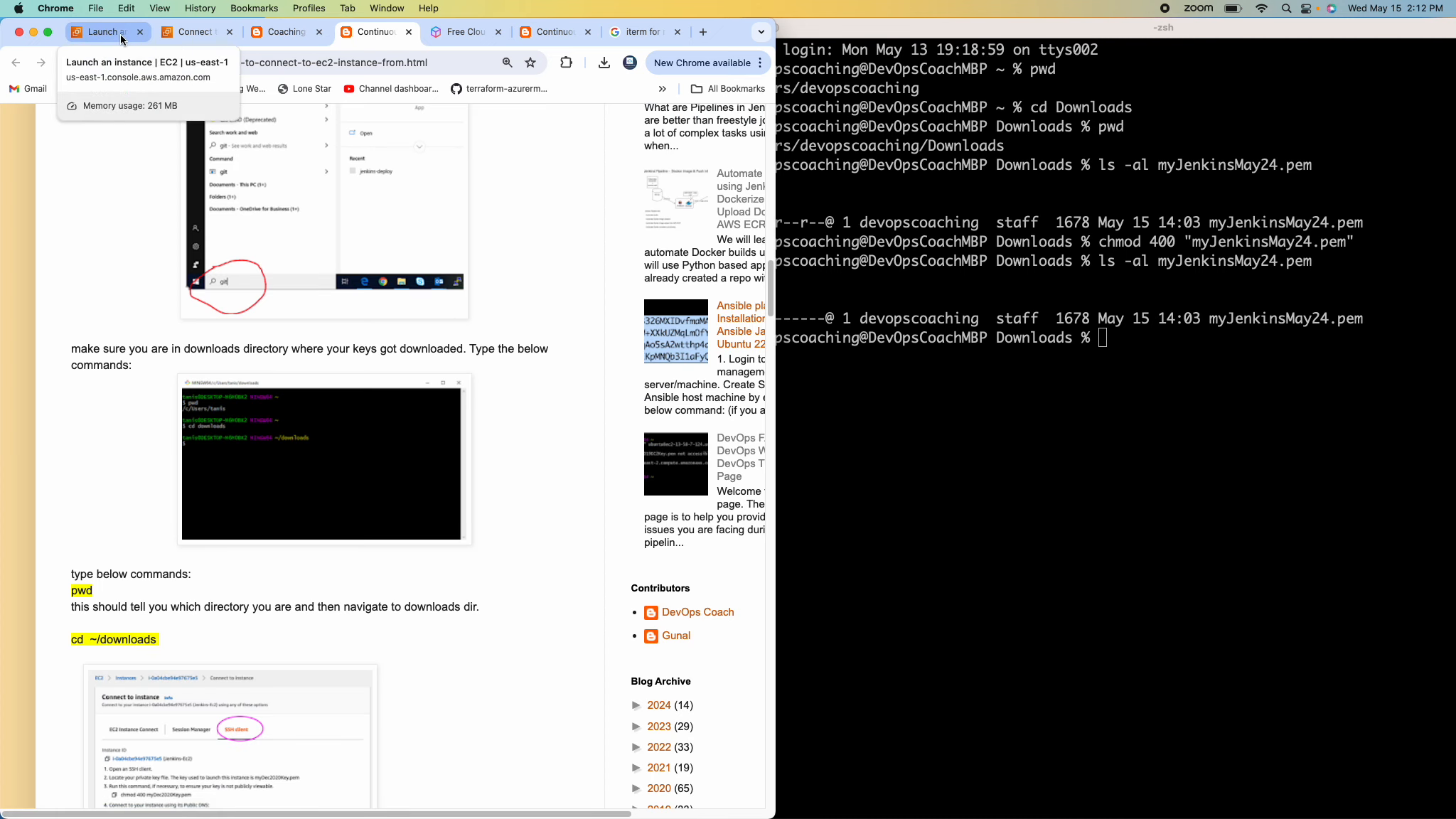
- Return to the Connect to instance page, review the public DNS, and copy the example SSH command using myJenkinsMay24.pem
{"action": "left_click", "coordinate": [181, 33]}
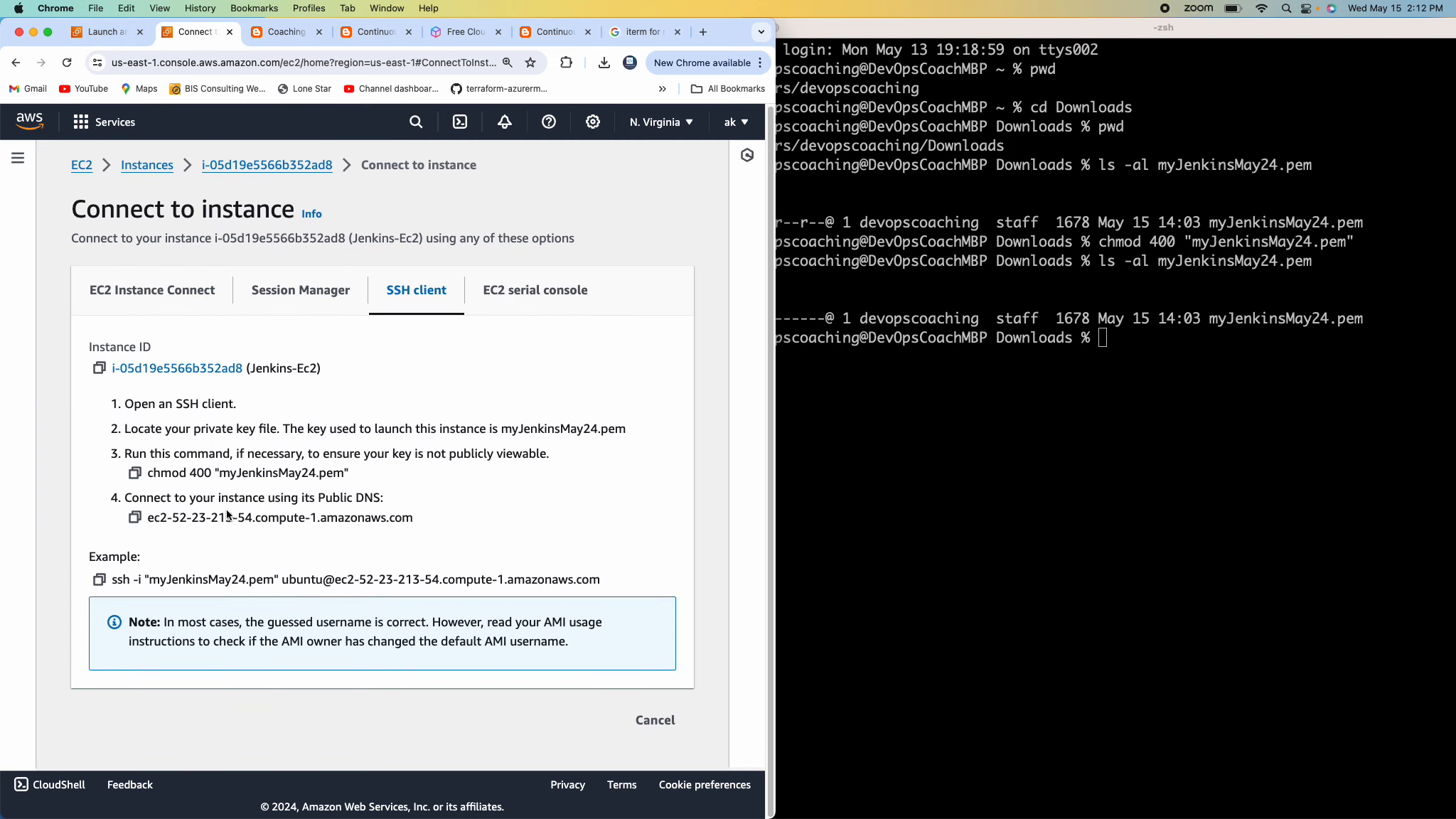
{"action": "left_click", "coordinate": [99, 582]}
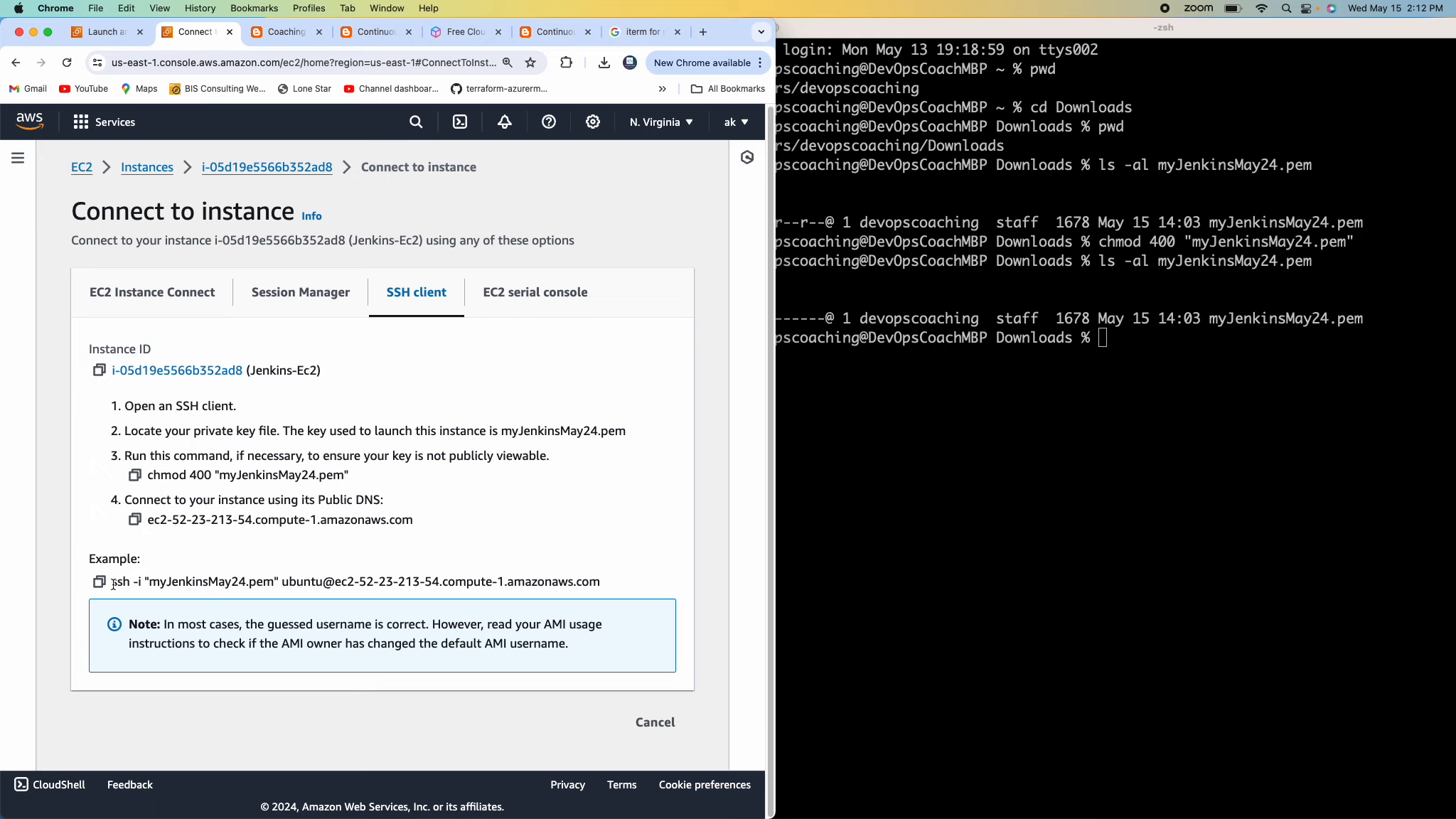
{"action": "left_click_drag", "start_coordinate": [149, 583], "coordinate": [425, 583]}
{"action": "left_click_drag", "start_coordinate": [199, 523], "coordinate": [271, 520]}
{"action": "left_click", "coordinate": [334, 516]}
{"action": "left_click", "coordinate": [96, 582]}
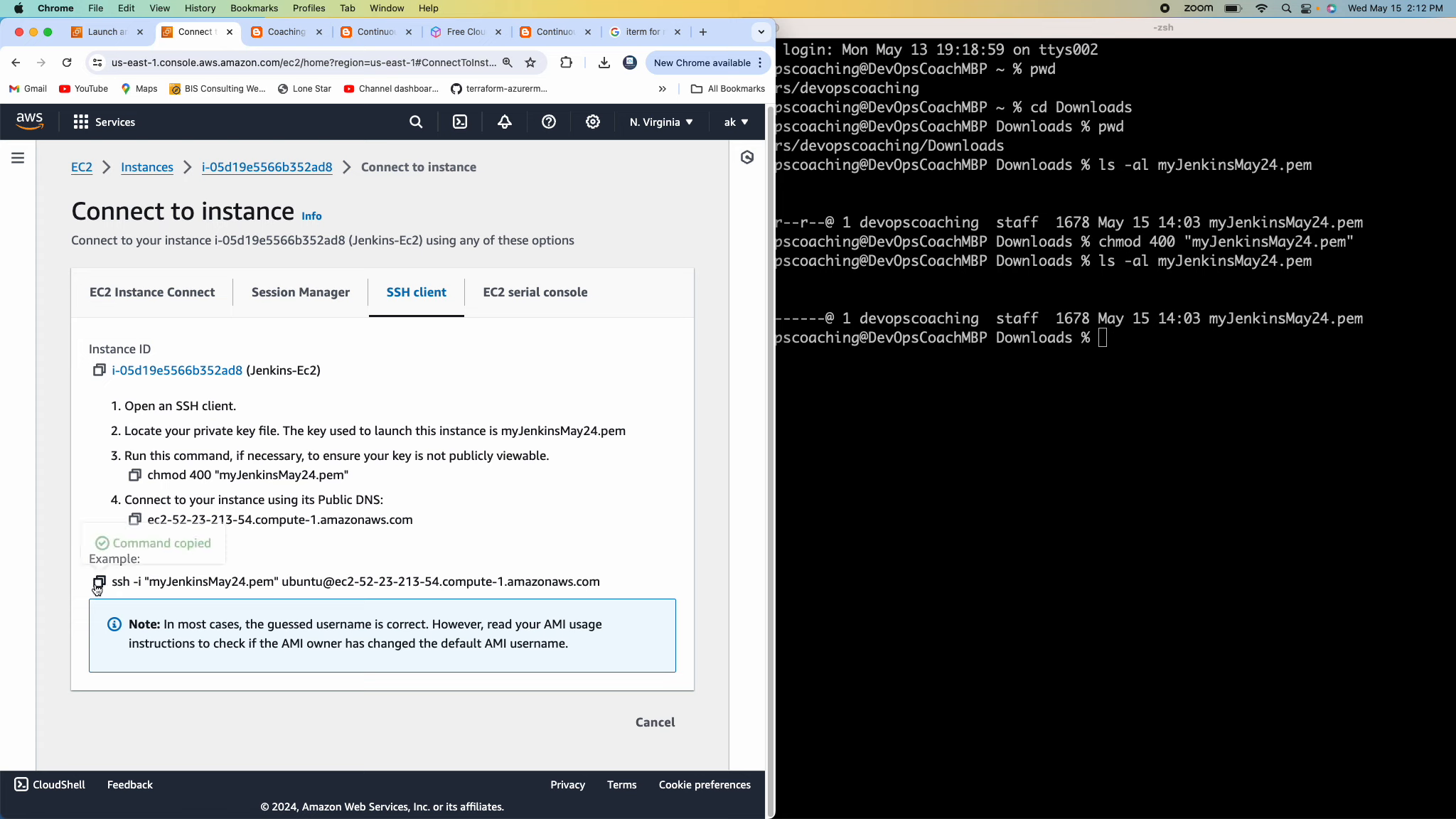
- Run the copied SSH command with myJenkinsMay24.pem in iTerm2 and answer yes to continue connecting to the Jenkins-Ec2 instance
{"action": "left_click", "coordinate": [1199, 408]}
{"action": "key", "text": "super+v"}
{"action": "key", "text": "Return"}
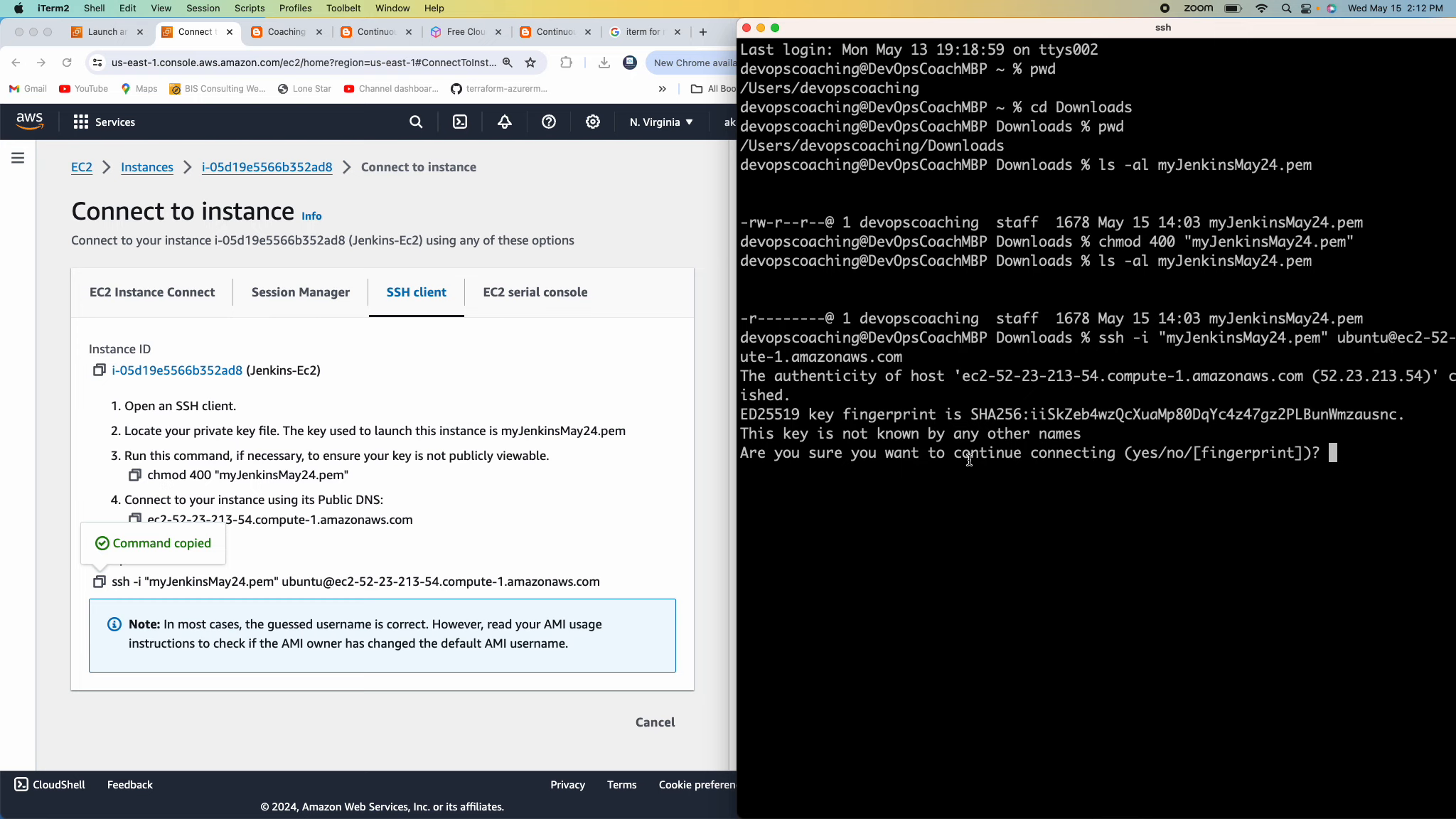
{"action": "type", "text": "yes"}
{"action": "key", "text": "Return"}
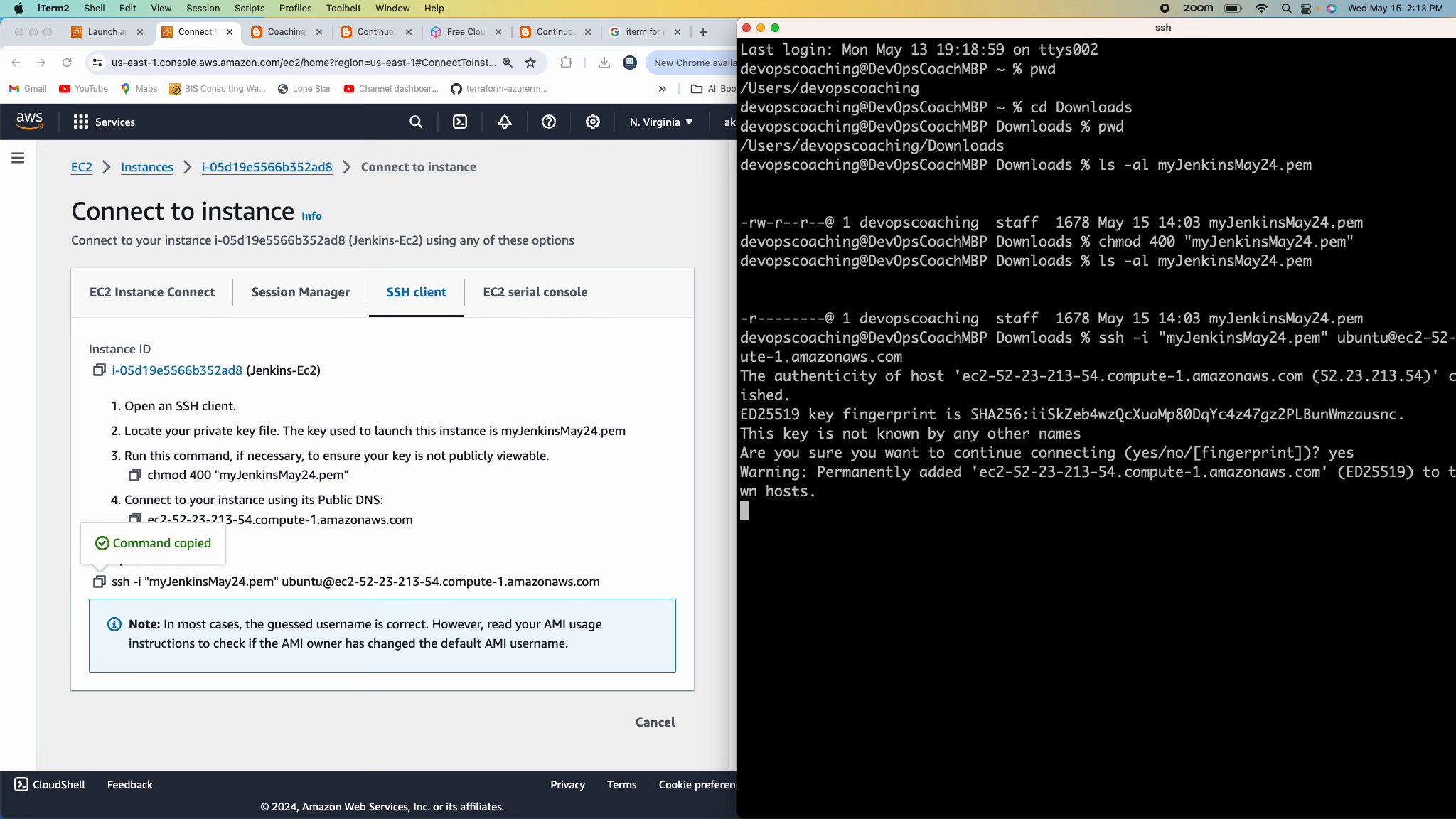
{"action": "key", "text": "Return"}
{"action": "key", "text": "Return"}
{"action": "key", "text": "Return"}
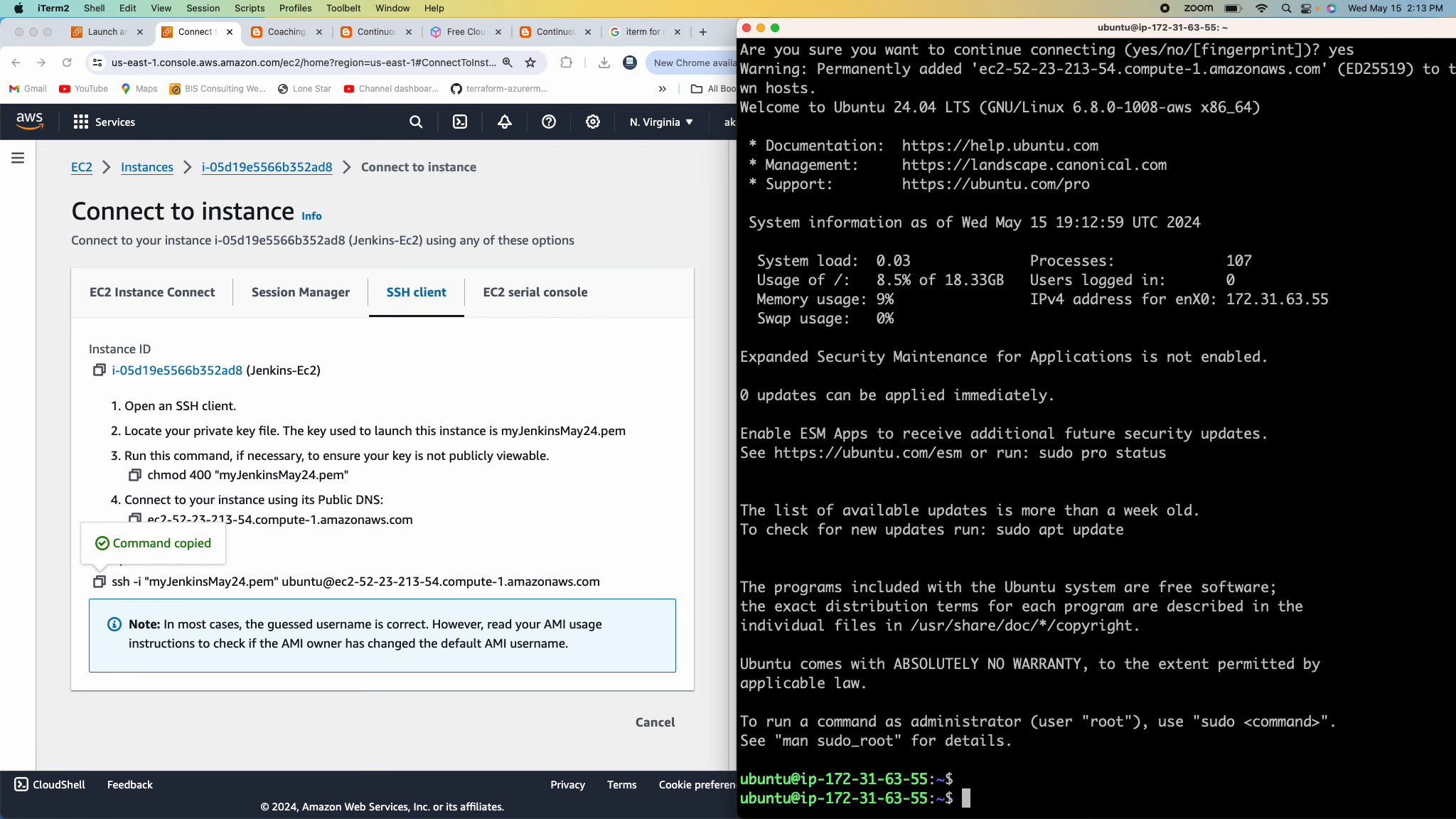
- Clear the terminal output in the Ubuntu session with the clear command and enter two empty prompt lines
{"action": "type", "text": "clear"}
{"action": "key", "text": "Return"}
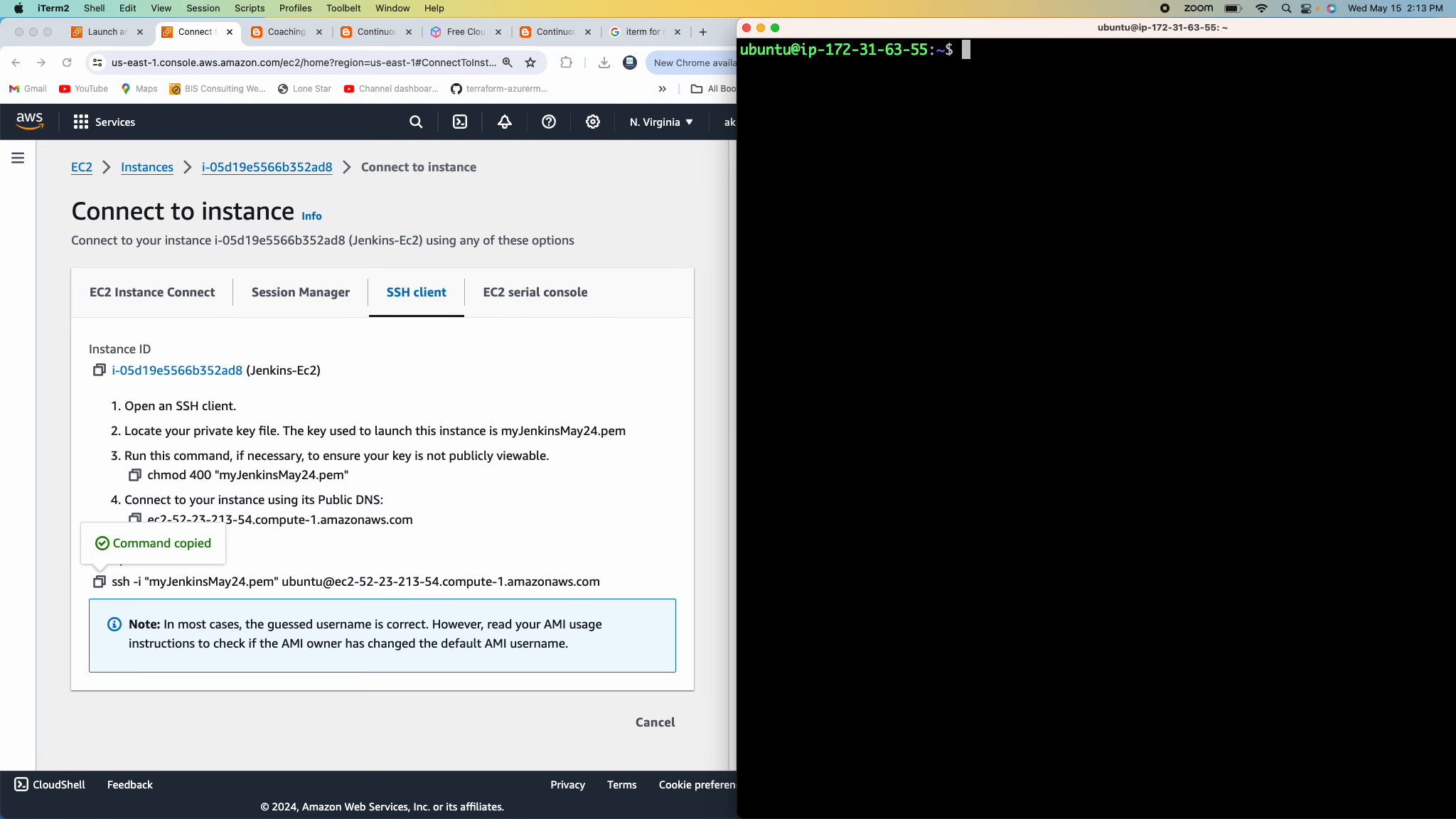
{"action": "key", "text": "Return"}
{"action": "key", "text": "Return"}
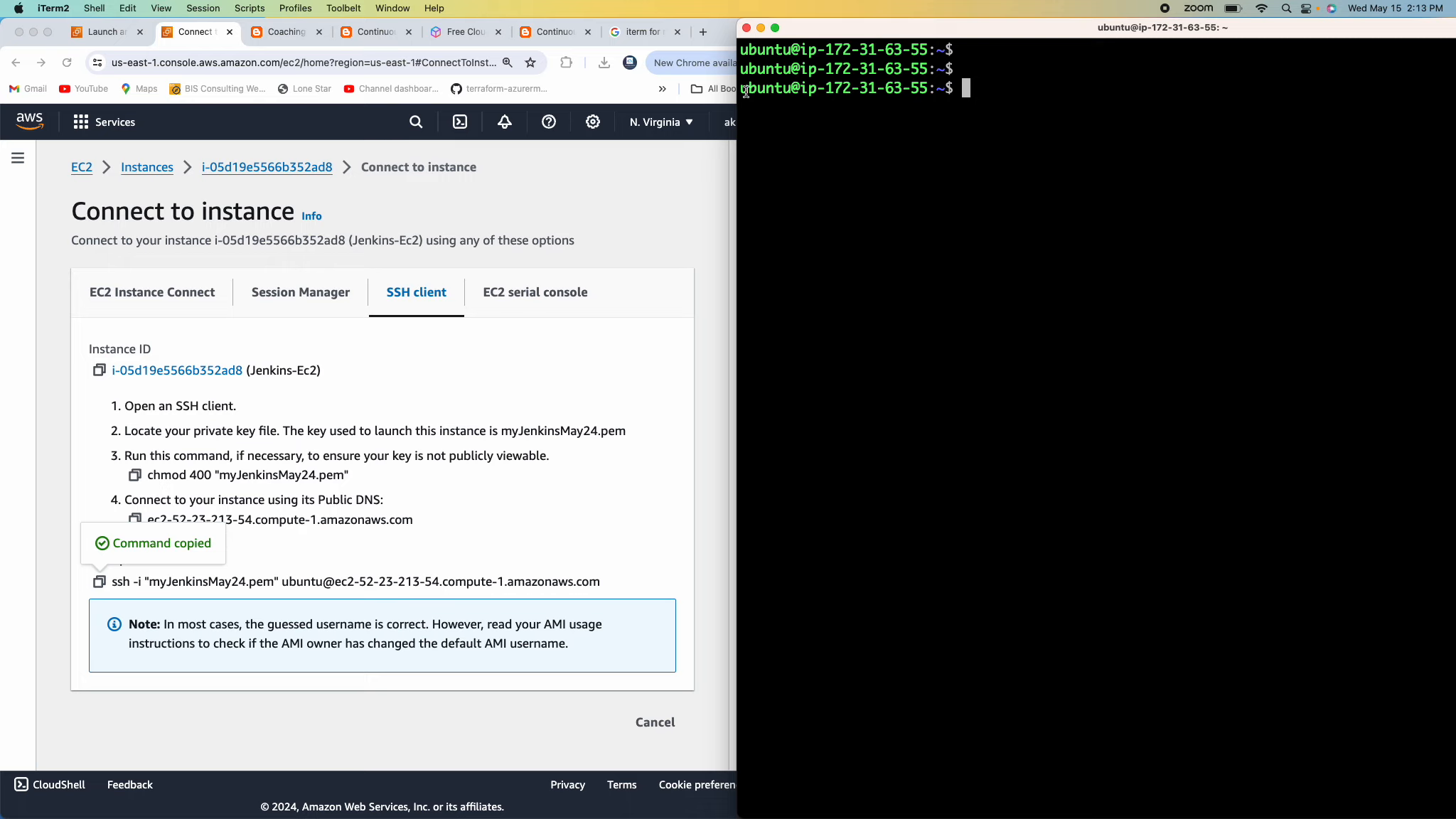
- Switch to Chrome, go back to the beginning of the coachdevops.com EC2 setup article, and show the browser in full screen
{"action": "left_click", "coordinate": [290, 33]}
{"action": "scroll", "coordinate": [511, 352], "scroll_direction": "up", "scroll_amount": 20}
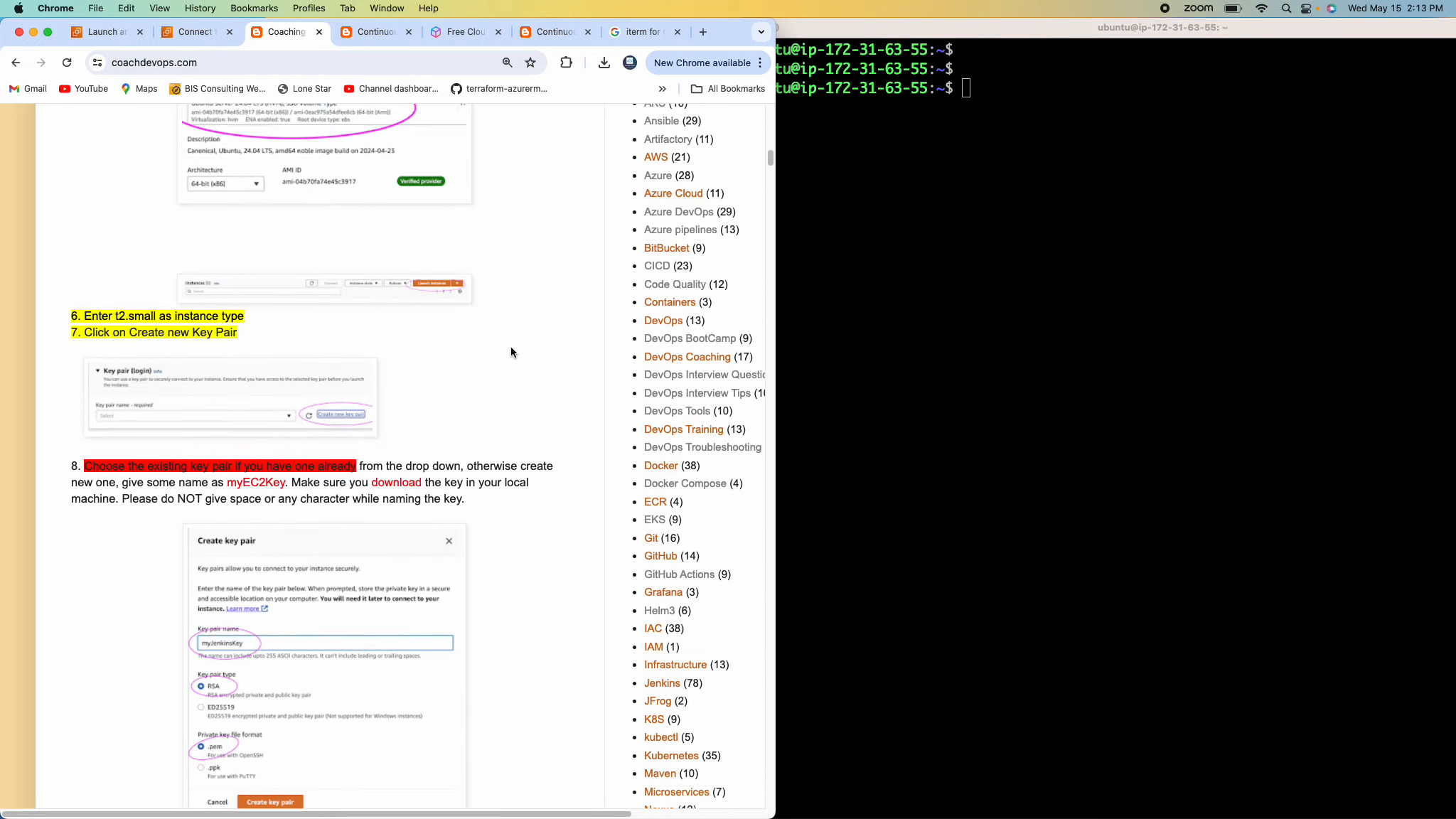
{"action": "scroll", "coordinate": [510, 345], "scroll_direction": "up", "scroll_amount": 15}
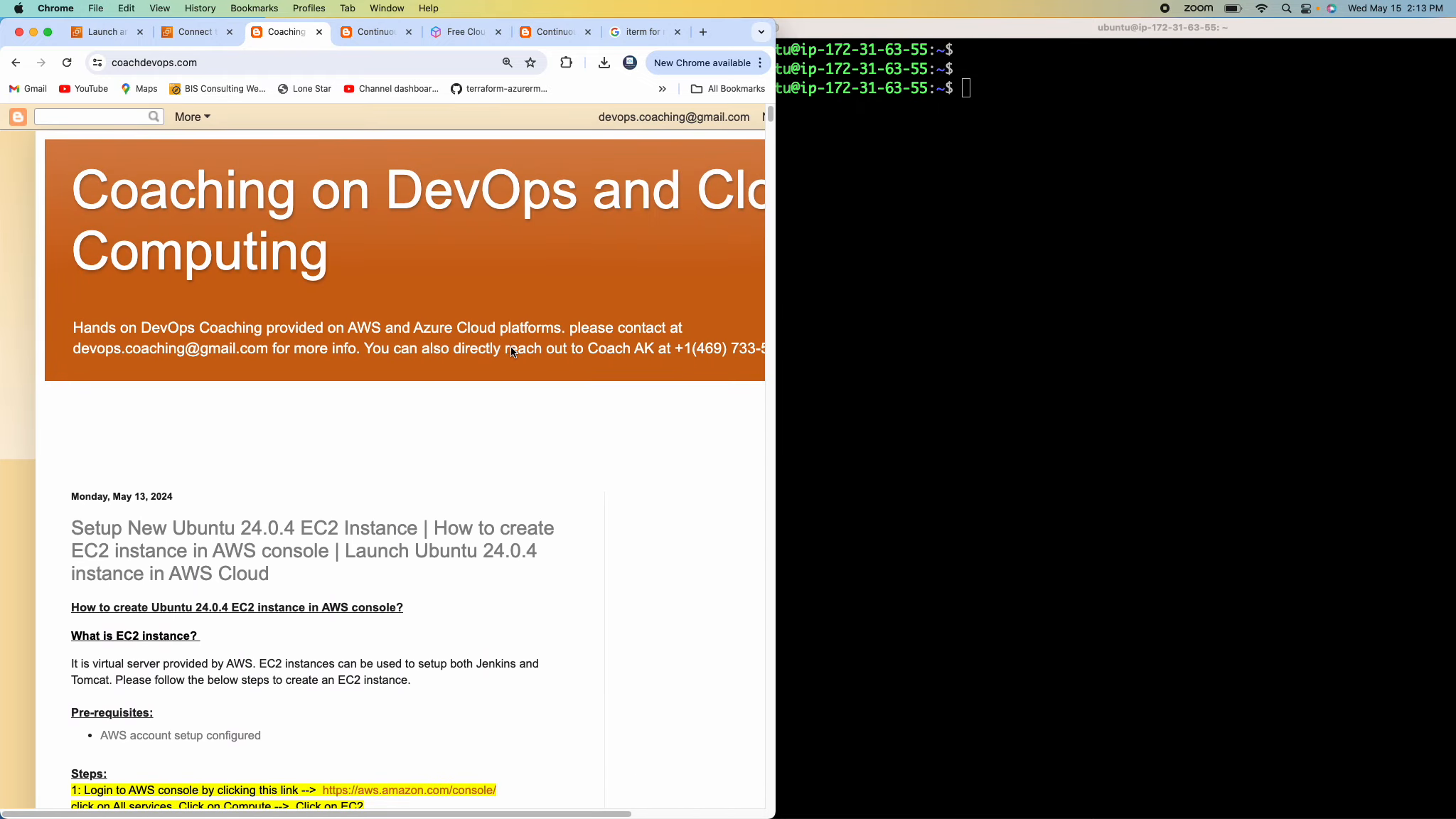
{"action": "left_click", "coordinate": [47, 32]}
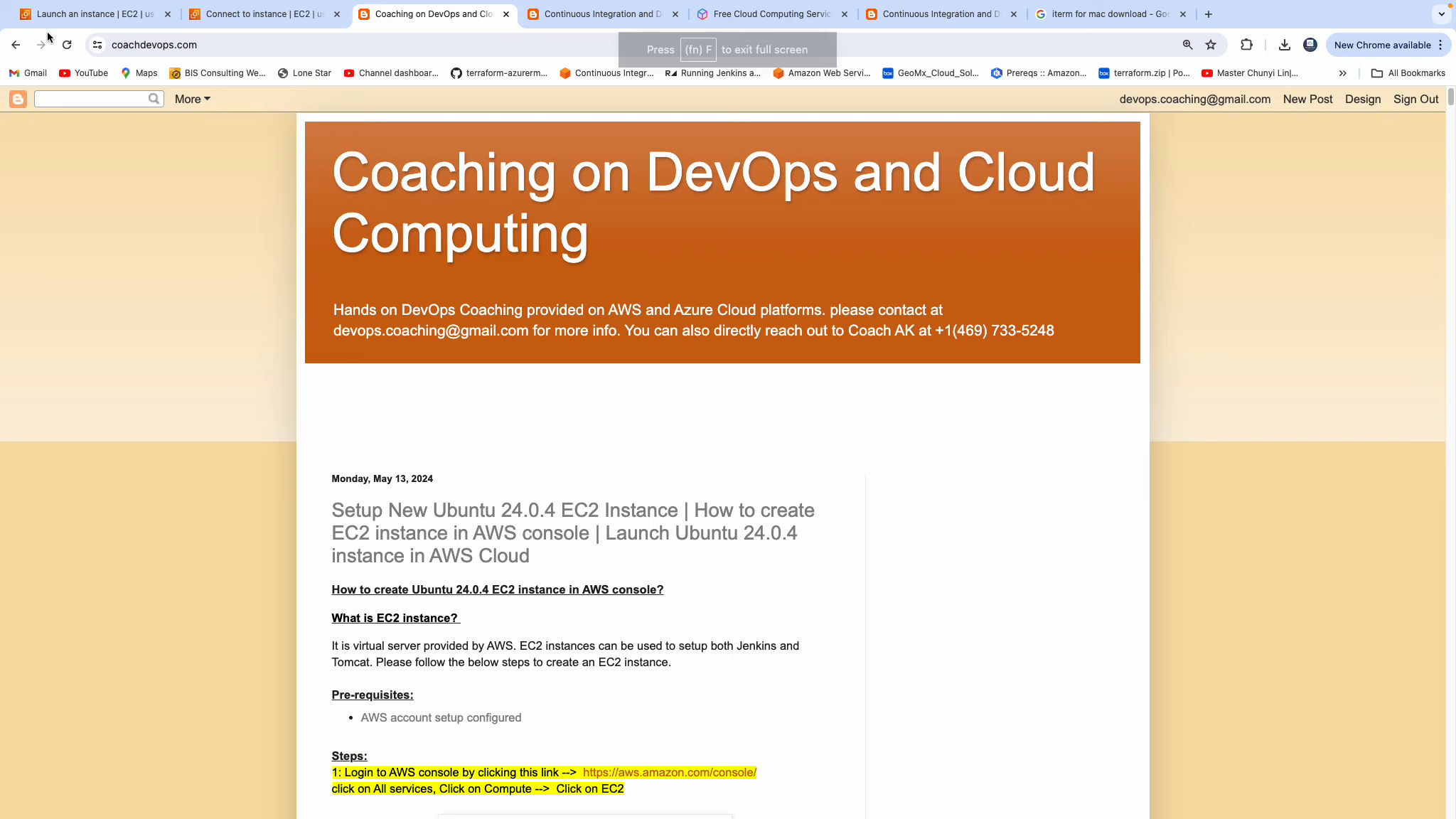